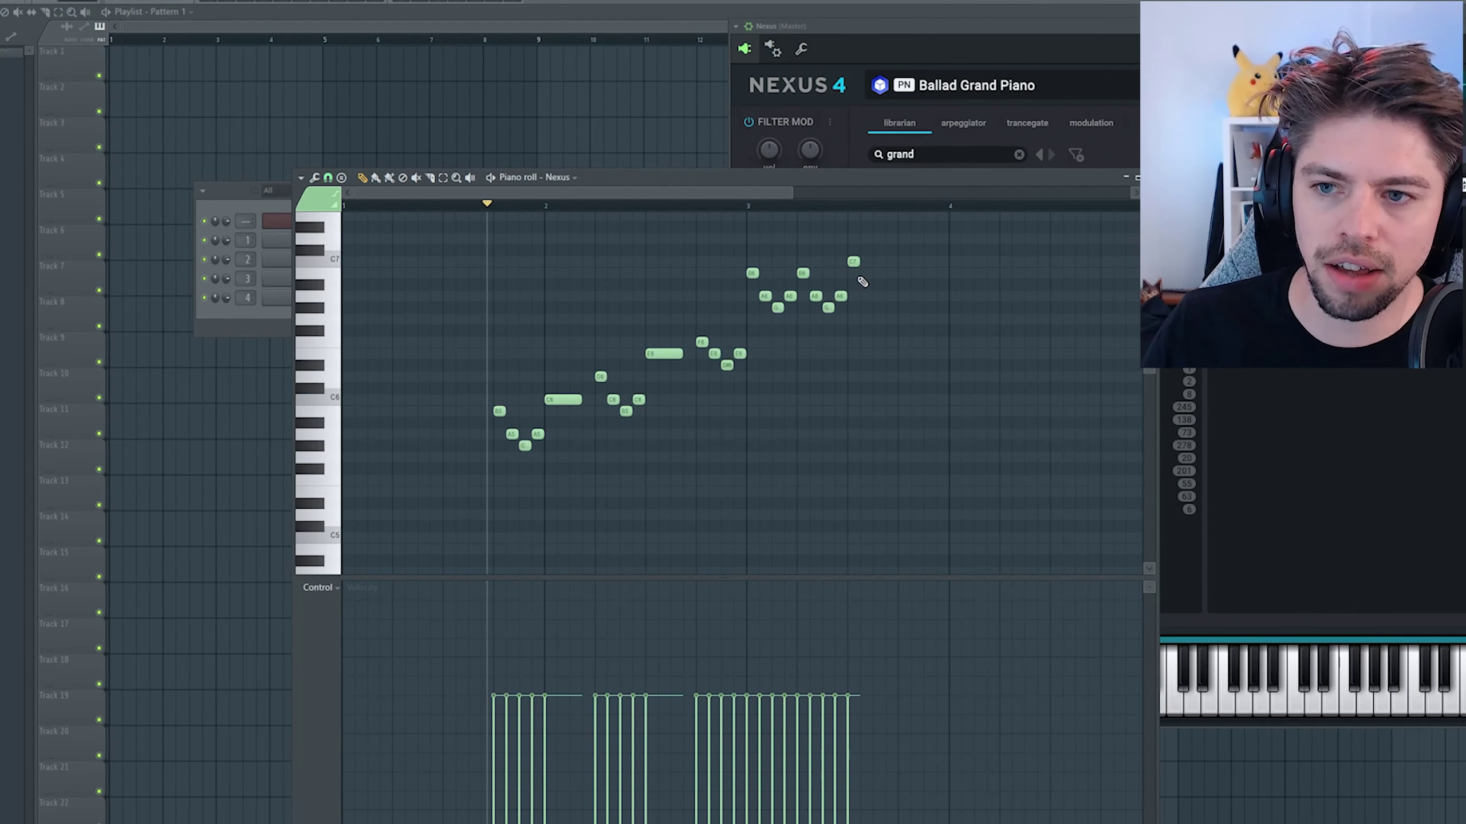
Step: Lengthen the final C7 note of the piano melody and add a repeating lower accompaniment beneath the phrase
{"action": "scroll", "coordinate": [931, 355], "scroll_direction": "up", "scroll_amount": 2}
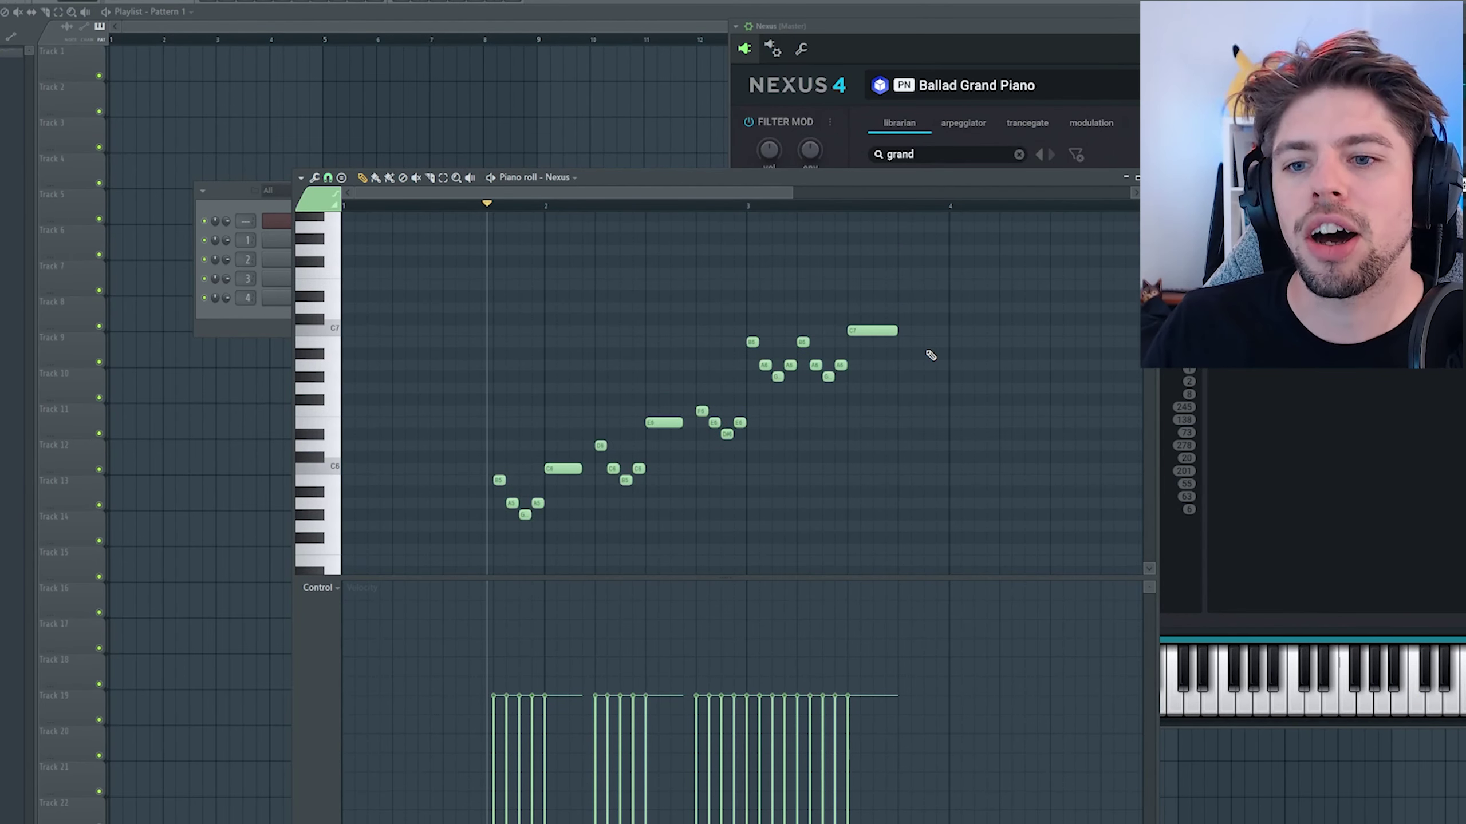
{"action": "scroll", "coordinate": [931, 355], "scroll_direction": "down", "scroll_amount": 1}
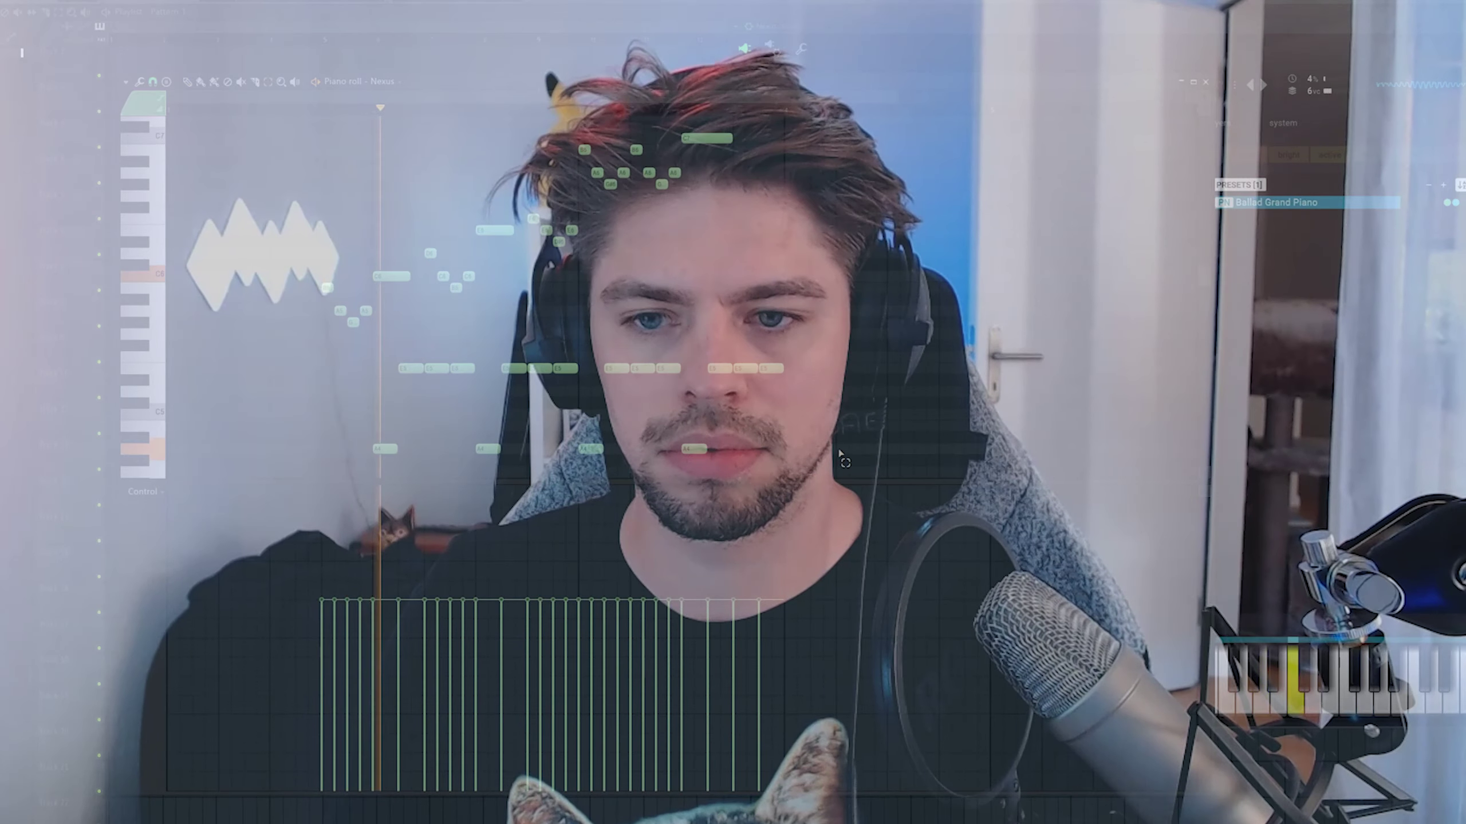
{"action": "left_click_drag", "start_coordinate": [840, 484], "coordinate": [841, 656]}
{"action": "scroll", "coordinate": [857, 435], "scroll_direction": "up", "scroll_amount": 2}
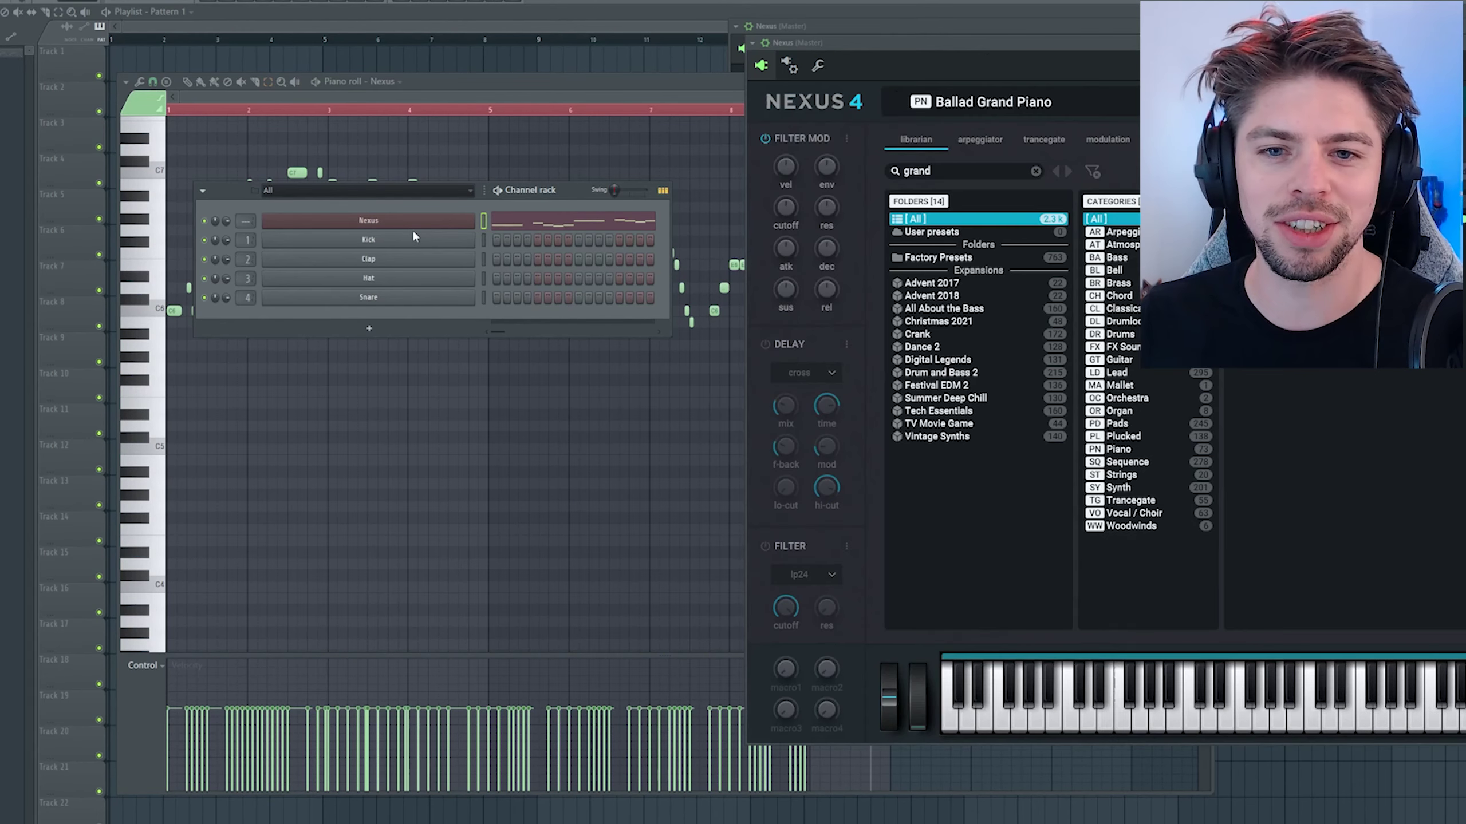
Step: Insert a Sylenth1 channel below the Nexus channel and load the preset 209: BS HeavyMoogBass
{"action": "right_click", "coordinate": [412, 237]}
{"action": "mouse_move", "coordinate": [499, 326]}
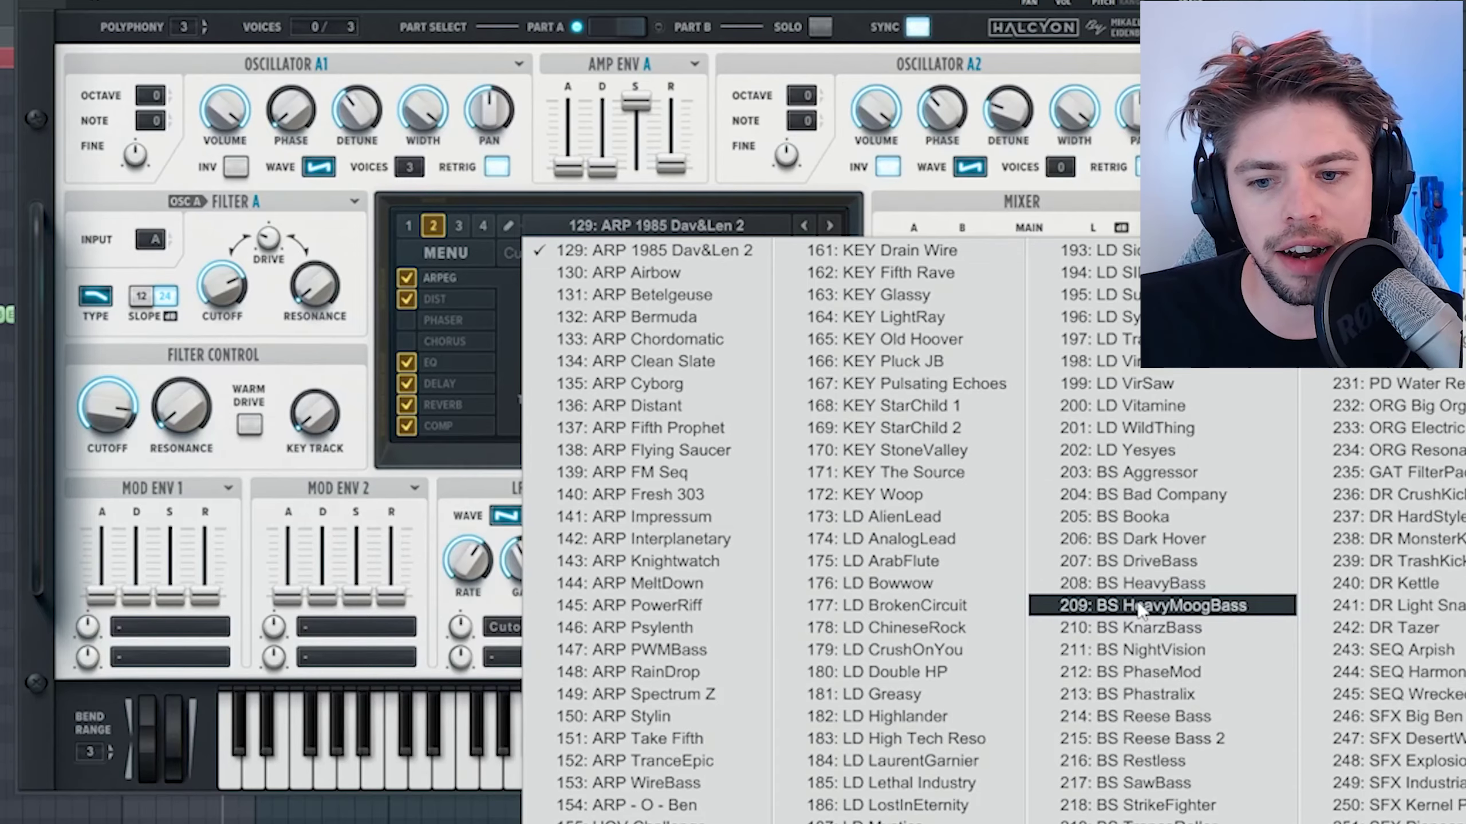
{"action": "left_click", "coordinate": [1047, 609]}
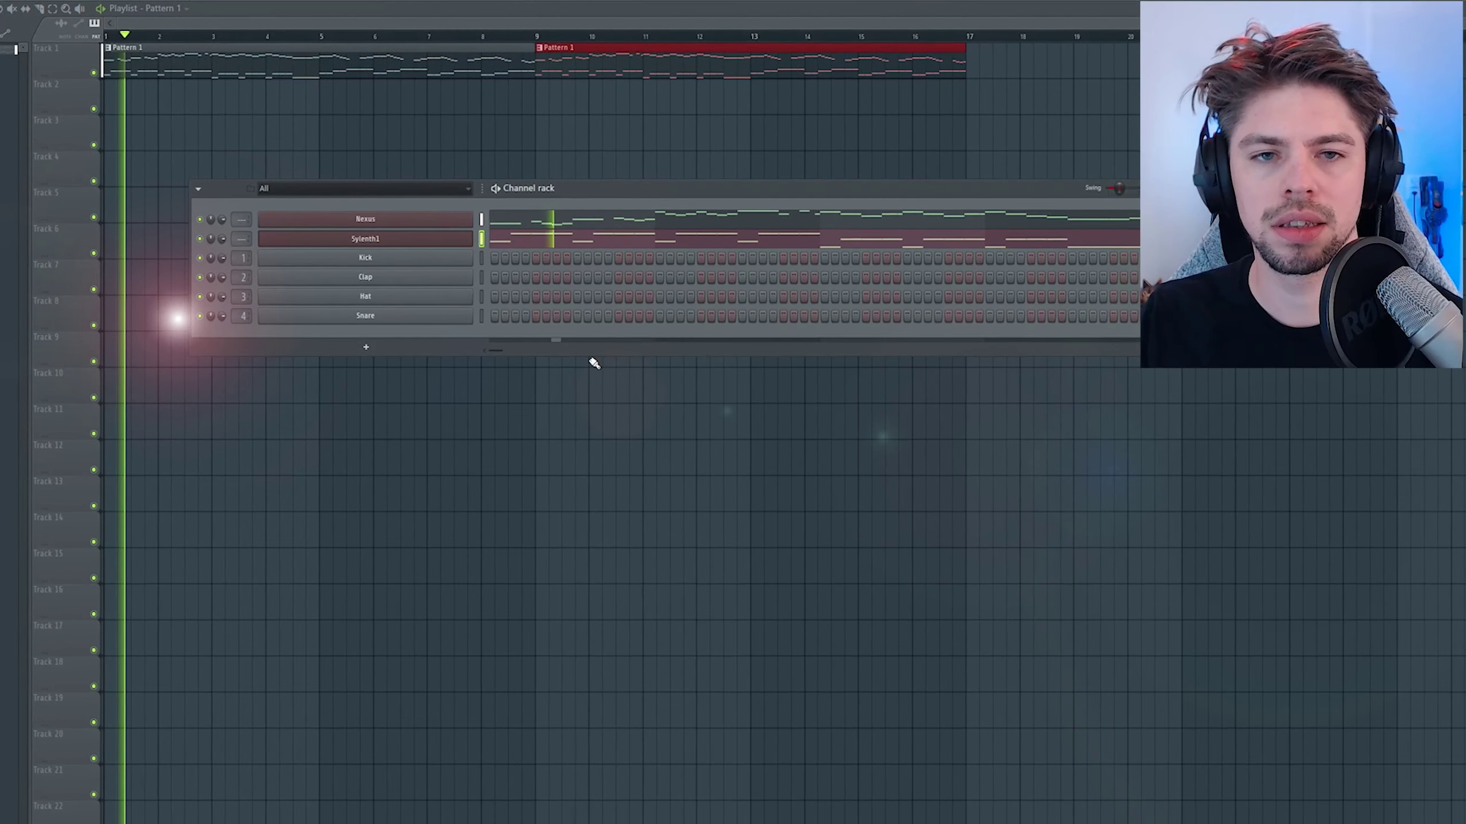
Step: Duplicate the whole Nexus melody onto a second Nexus channel, one octave higher
{"action": "left_click", "coordinate": [280, 119]}
{"action": "scroll", "coordinate": [572, 222], "scroll_direction": "up", "scroll_amount": 1}
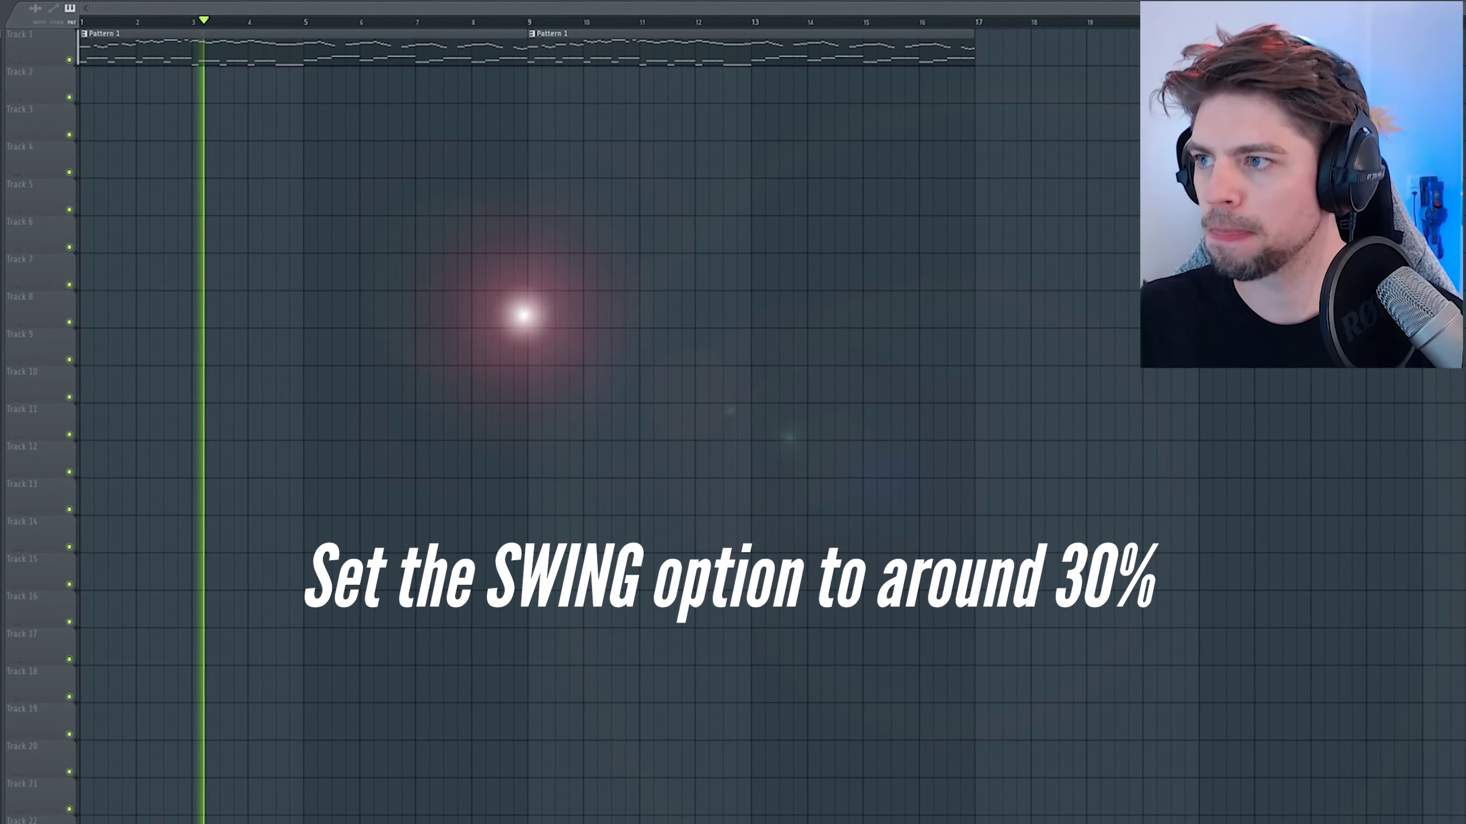
{"action": "left_click_drag", "start_coordinate": [1460, 36], "coordinate": [1460, 52]}
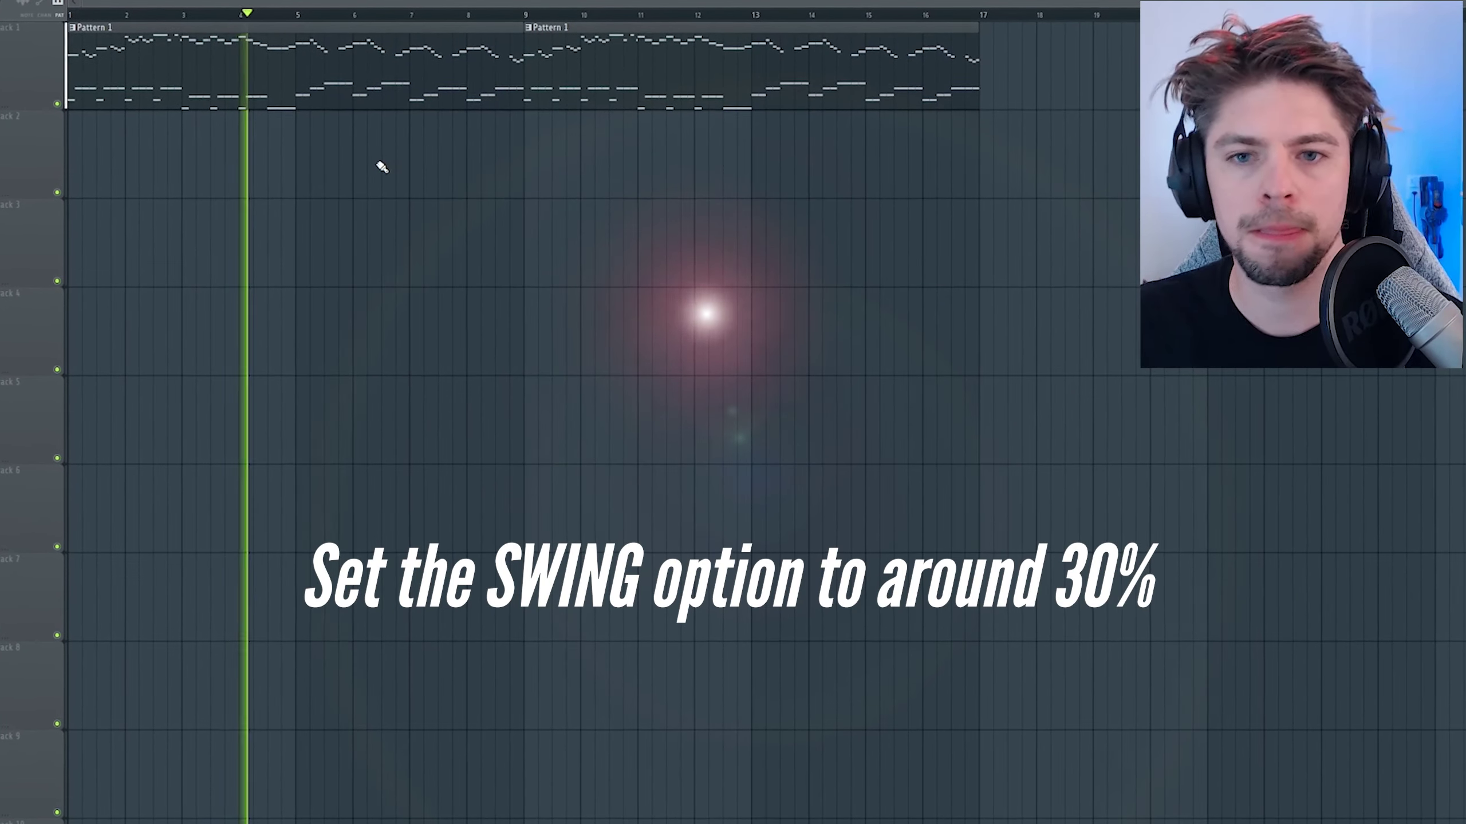
{"action": "key", "text": "F6"}
{"action": "left_click", "coordinate": [547, 209]}
{"action": "scroll", "coordinate": [580, 243], "scroll_direction": "up", "scroll_amount": 5}
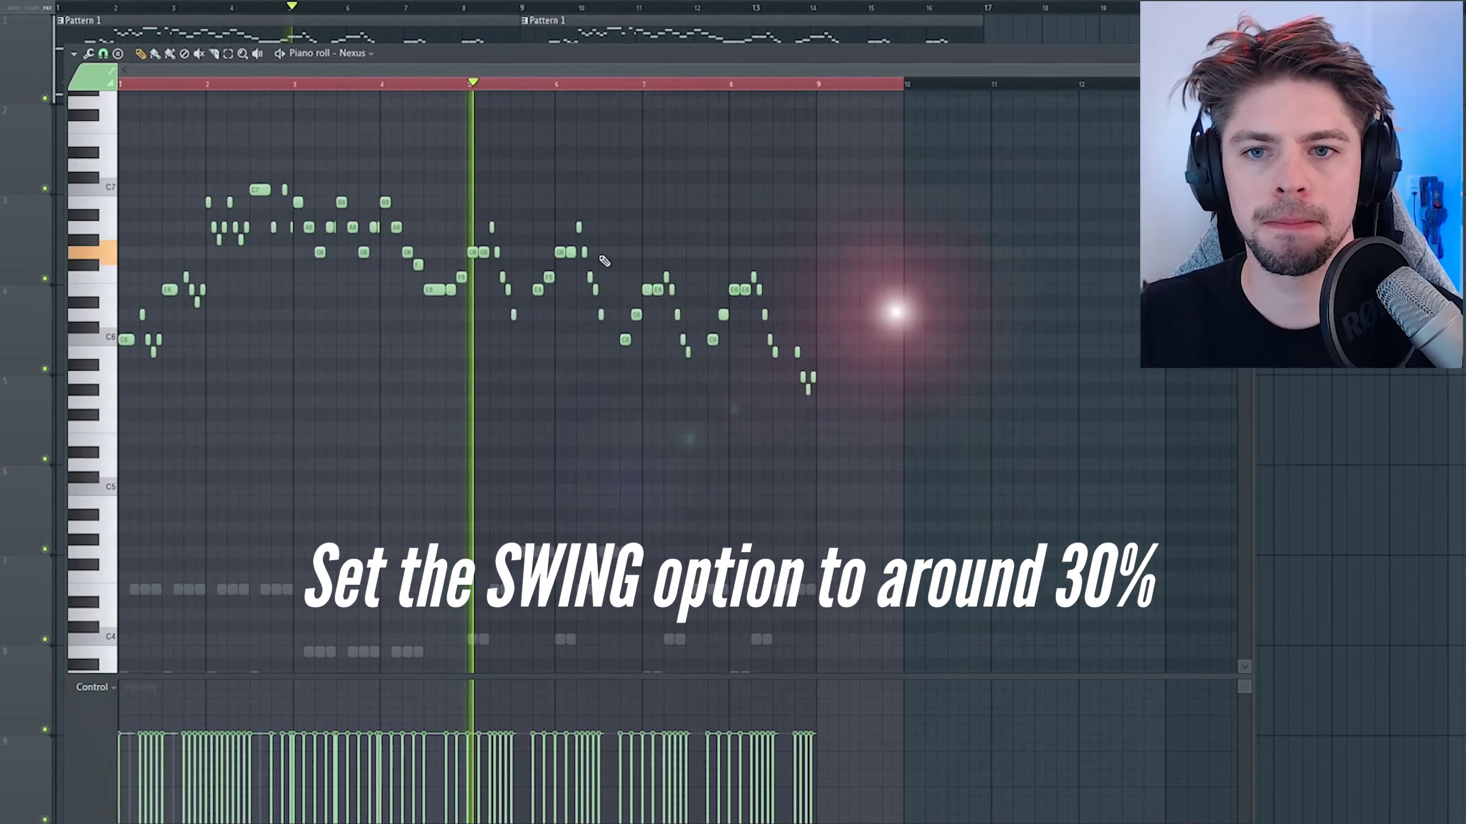
{"action": "left_click_drag", "start_coordinate": [1040, 510], "coordinate": [115, 144]}
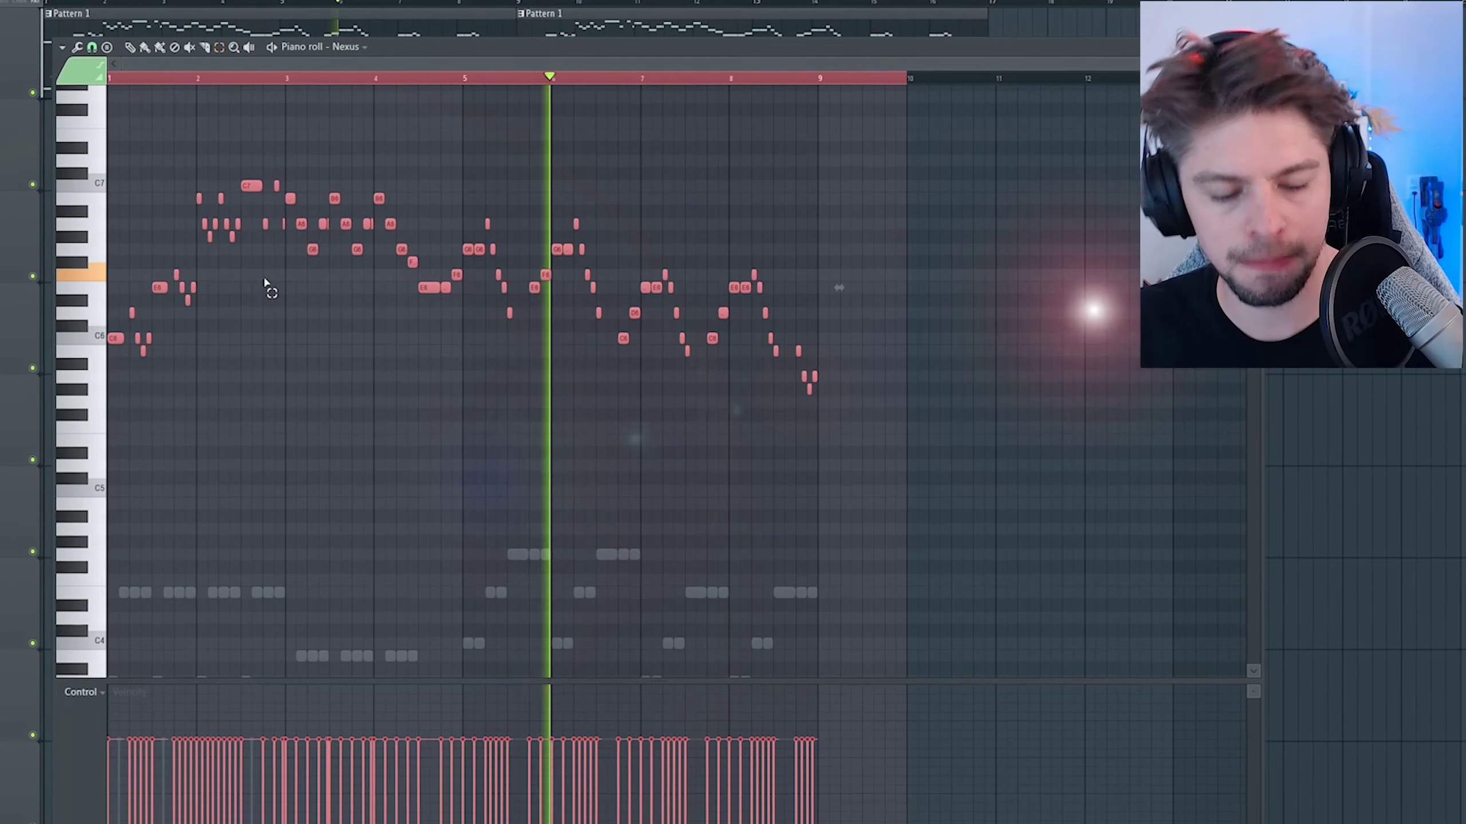
{"action": "key", "text": "F6"}
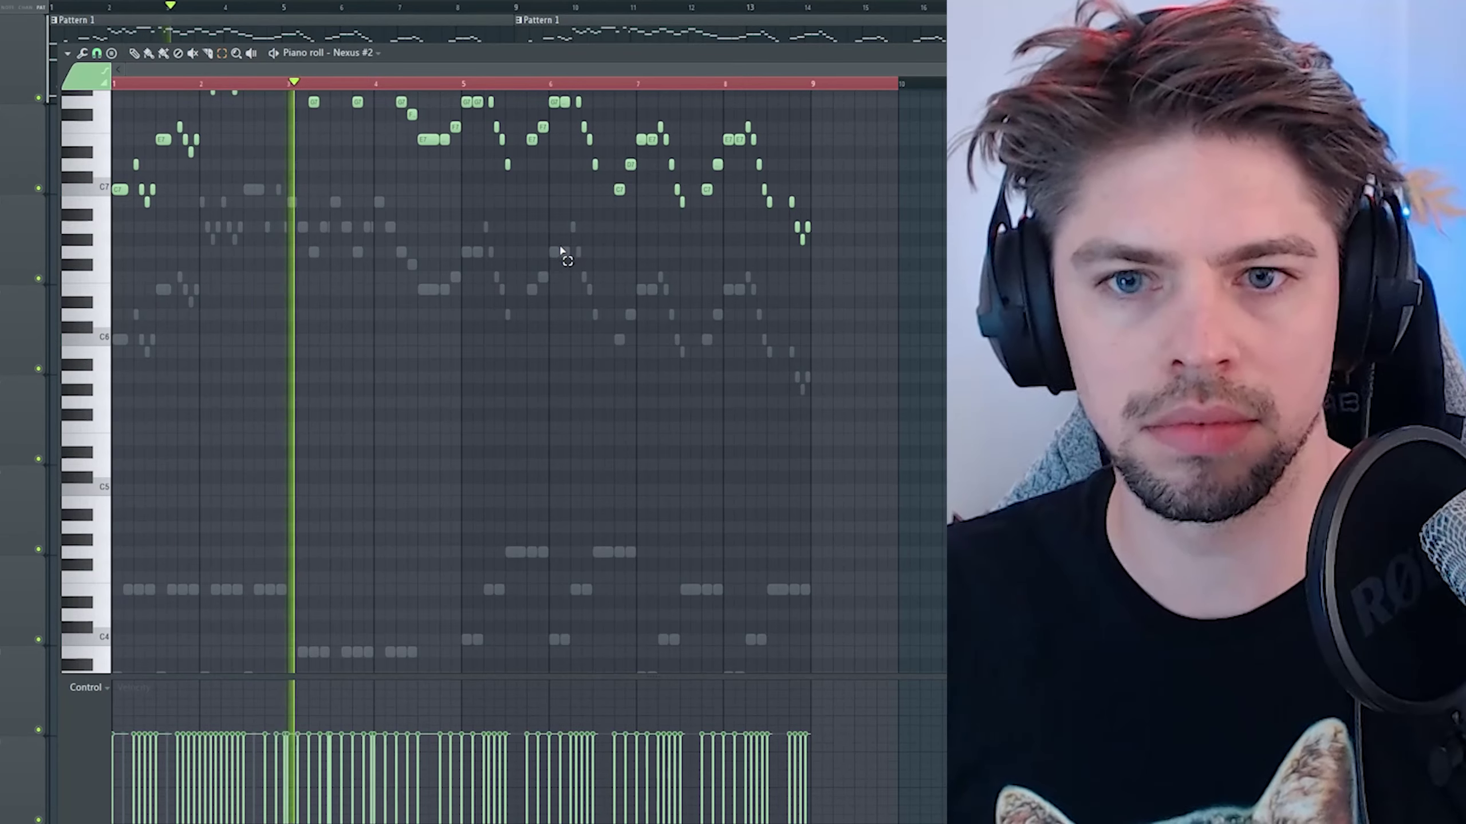
{"action": "key", "text": "F6"}
{"action": "key", "text": "F5"}
{"action": "key", "text": "F6"}
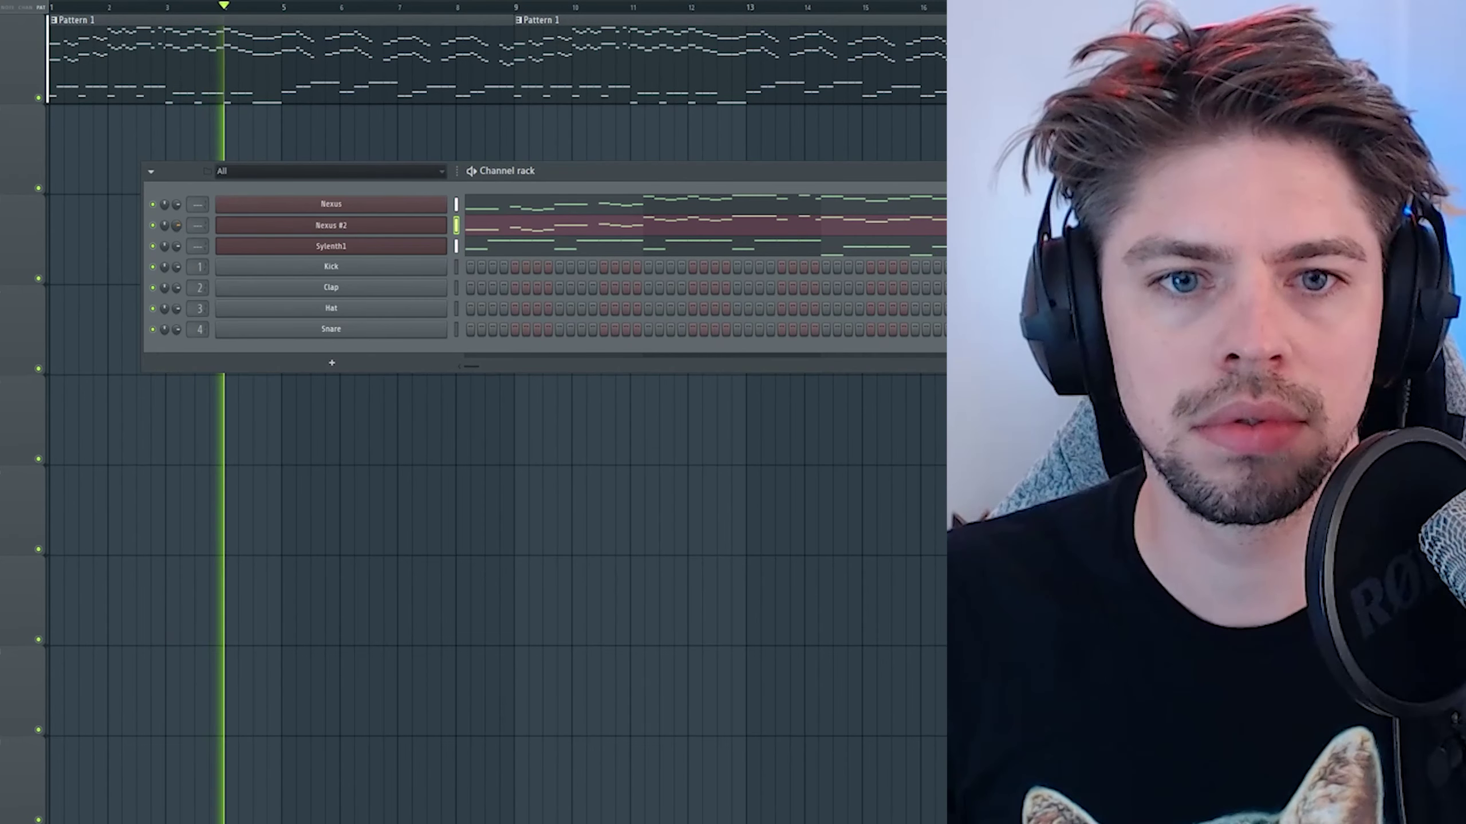
Step: Set band 1 of the Insert 3 equalizer to high pass, cut everything below the low mids, and play the result
{"action": "mouse_move", "coordinate": [92, 279]}
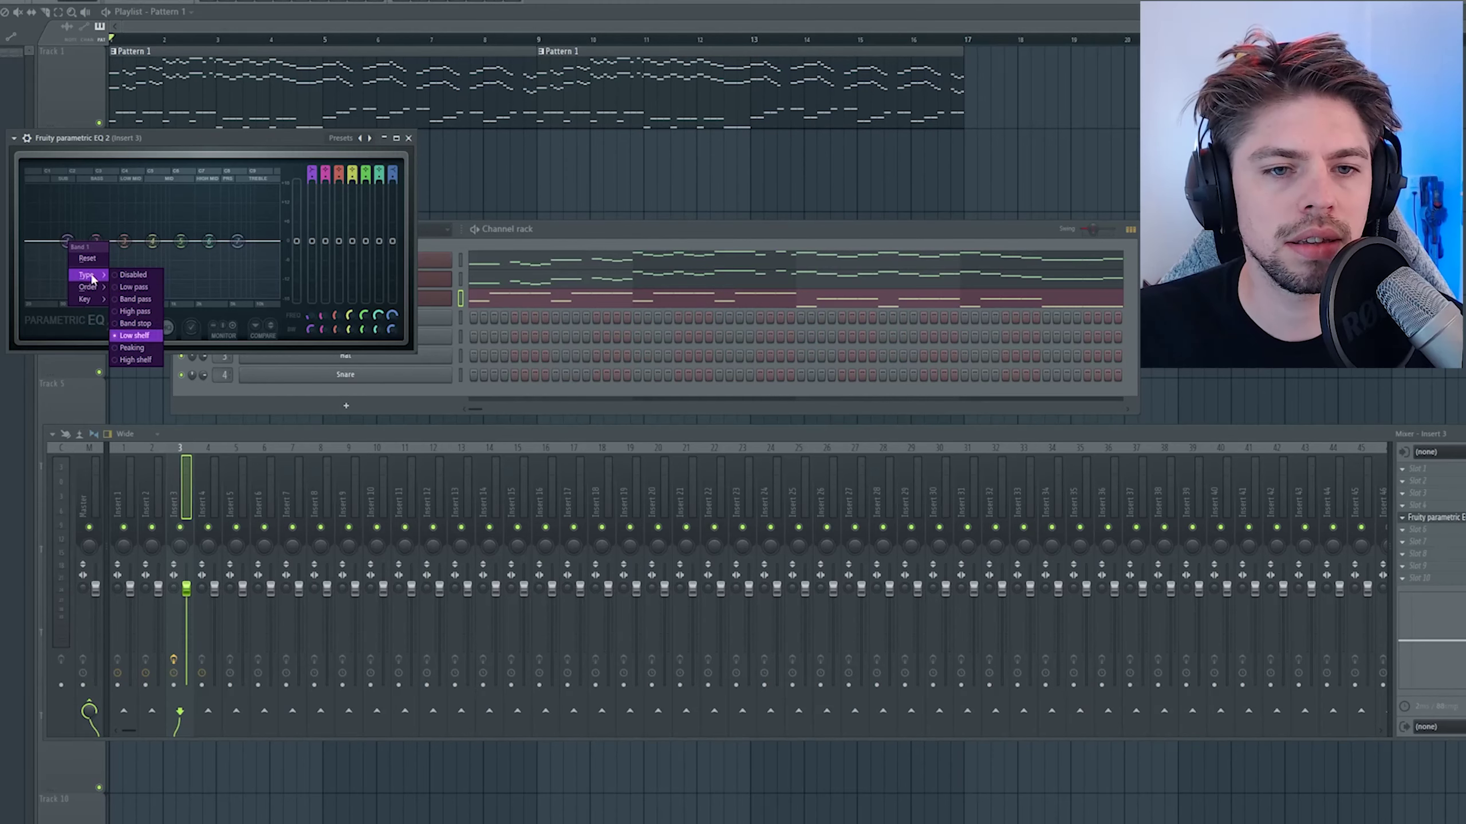
{"action": "left_click", "coordinate": [125, 311]}
{"action": "left_click_drag", "start_coordinate": [67, 241], "coordinate": [142, 246]}
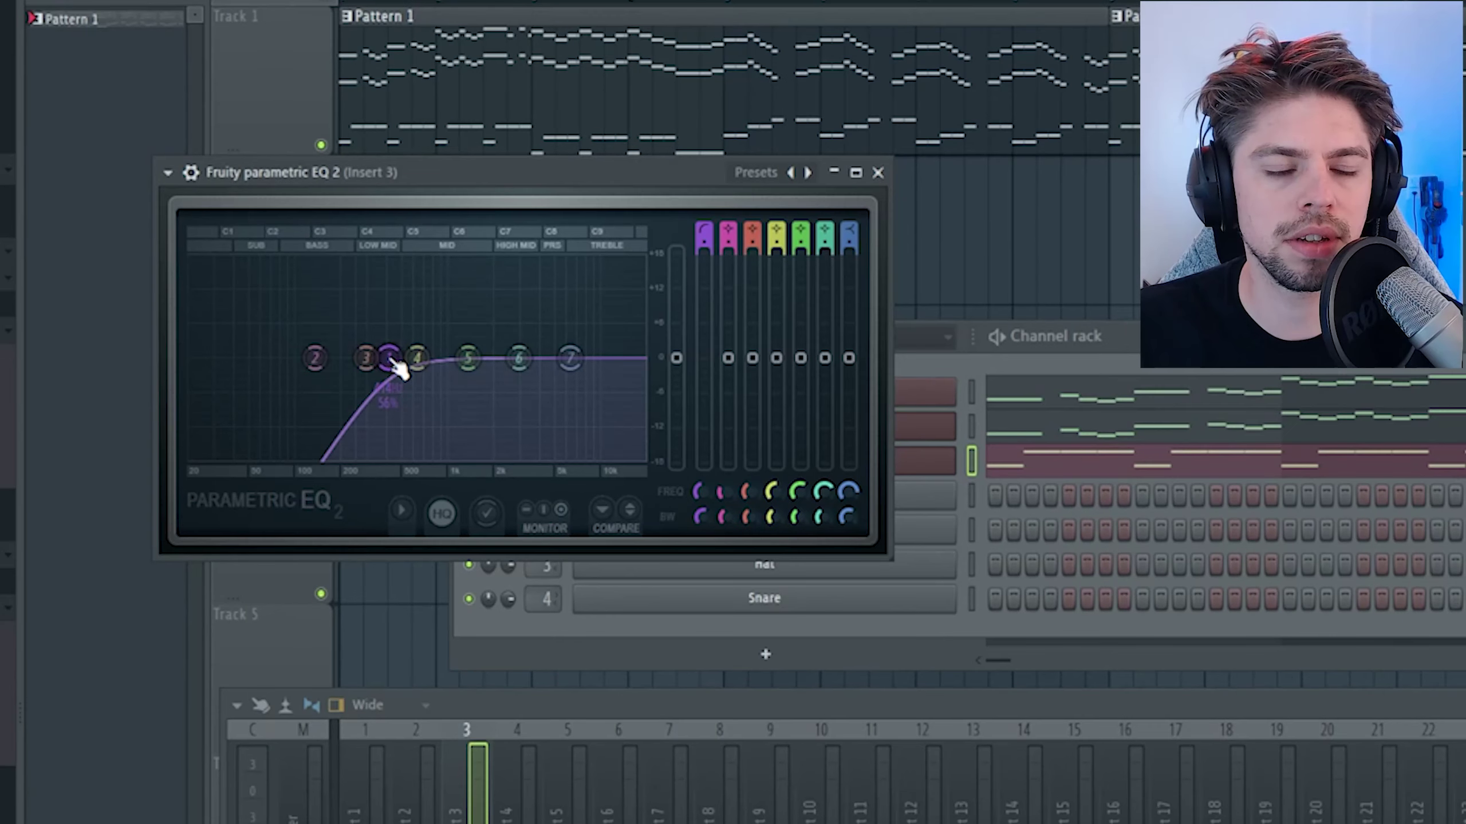
{"action": "key", "text": "space"}
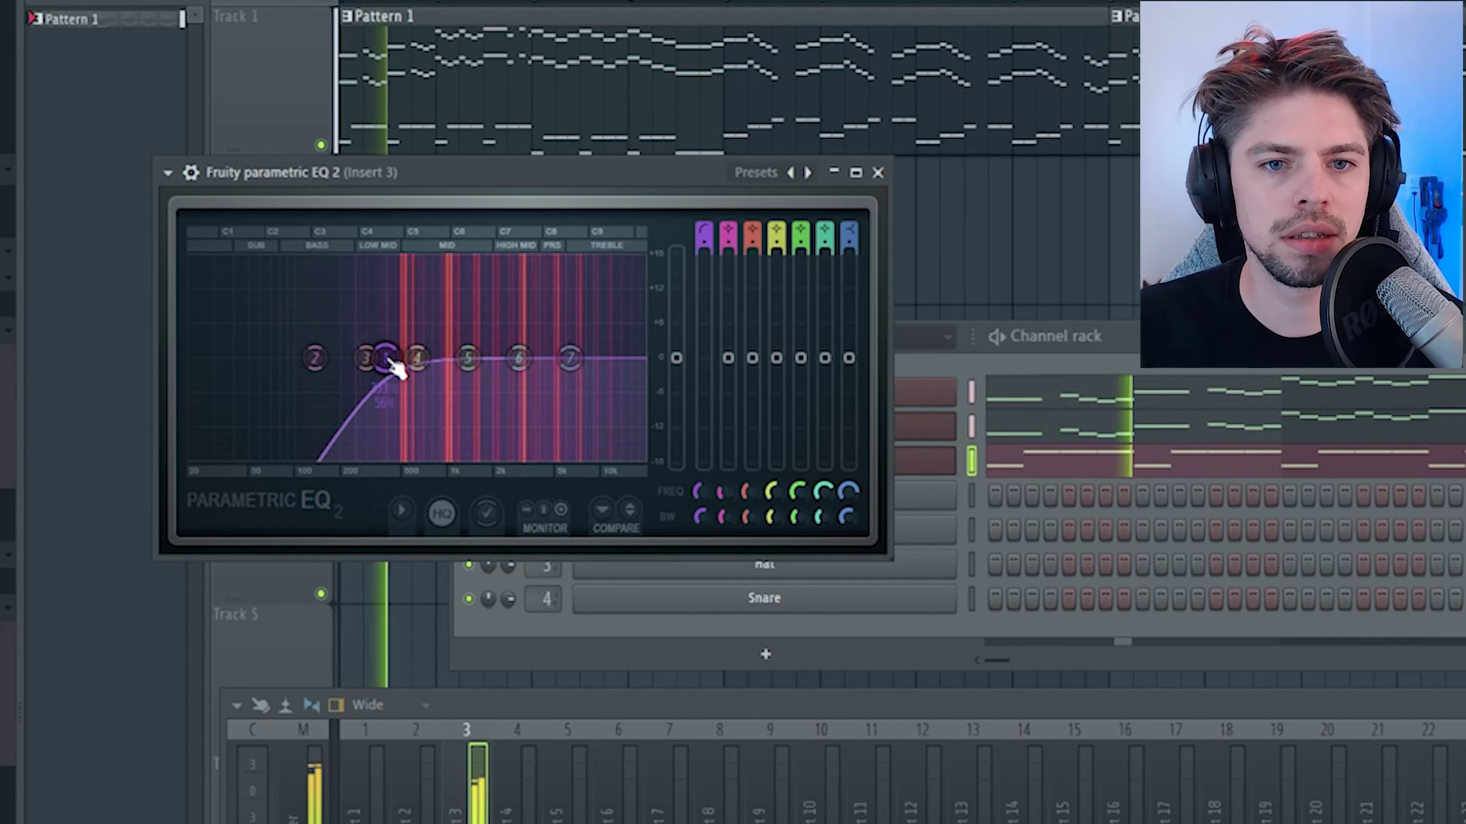
Step: Add ShaperBox2 with a 1/4-length beat volume-ducking curve to the bass mixer track and audition it
{"action": "left_click_drag", "start_coordinate": [1177, 337], "coordinate": [1465, 213]}
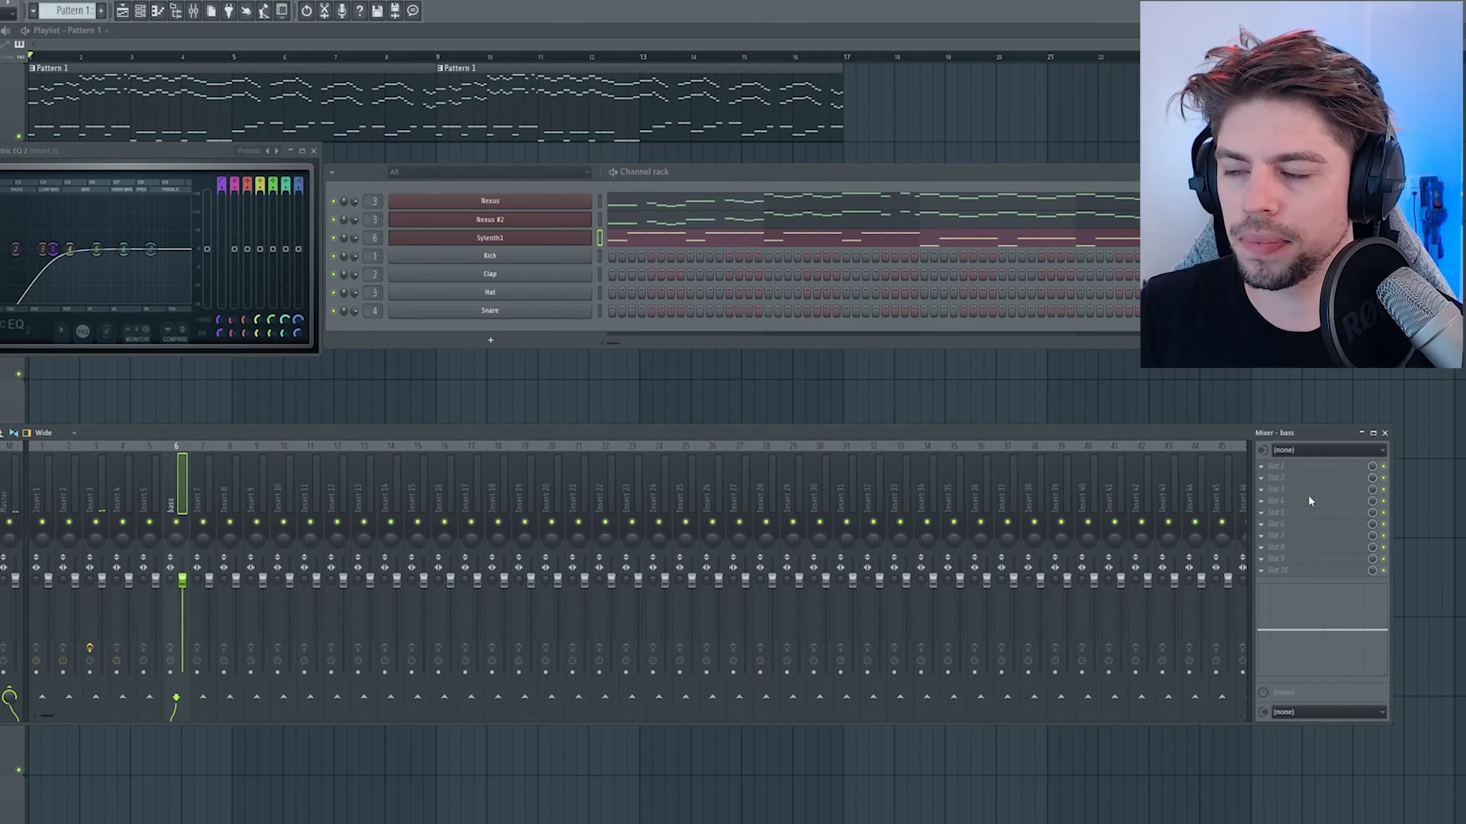
{"action": "left_click", "coordinate": [1309, 500]}
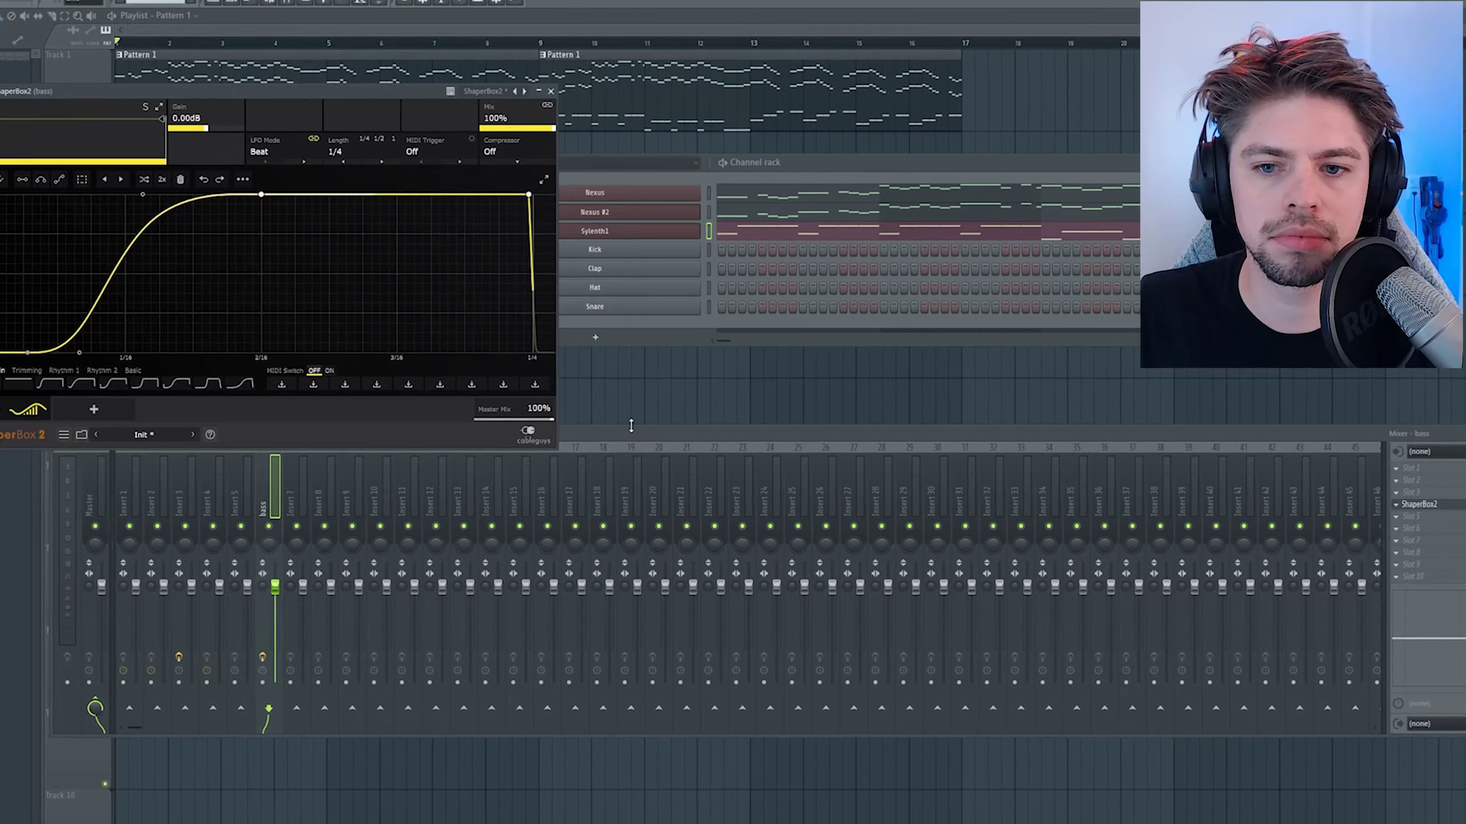
{"action": "left_click", "coordinate": [630, 426]}
{"action": "key", "text": "space"}
{"action": "left_click", "coordinate": [548, 87]}
{"action": "left_click", "coordinate": [549, 87]}
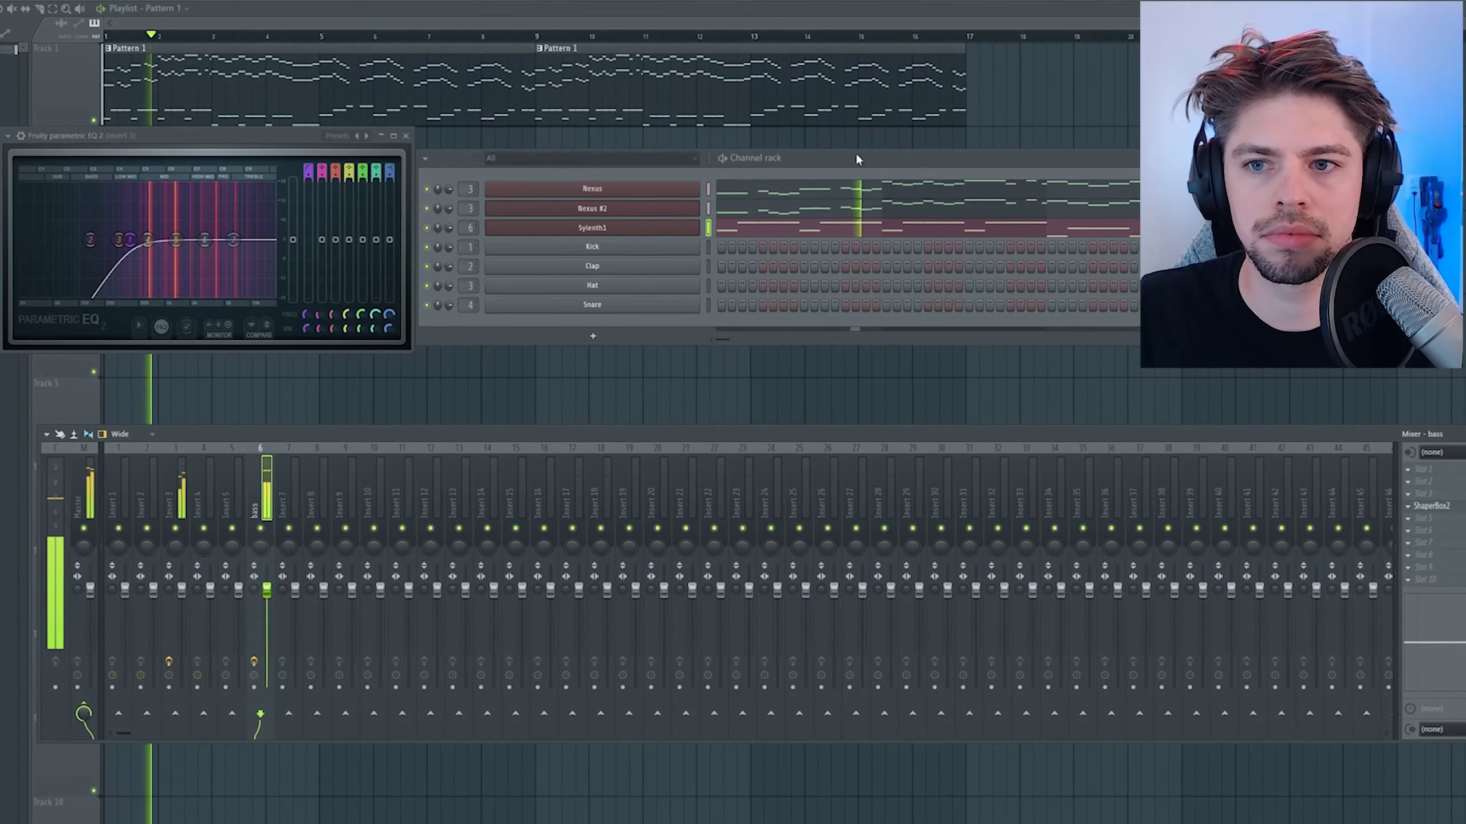
Step: Build a four-on-the-floor pattern named kick from the EDWAN Deep Kick 05 sample and repeat it across bars 1–16 on Track 2
{"action": "left_click_drag", "start_coordinate": [856, 151], "coordinate": [942, 140]}
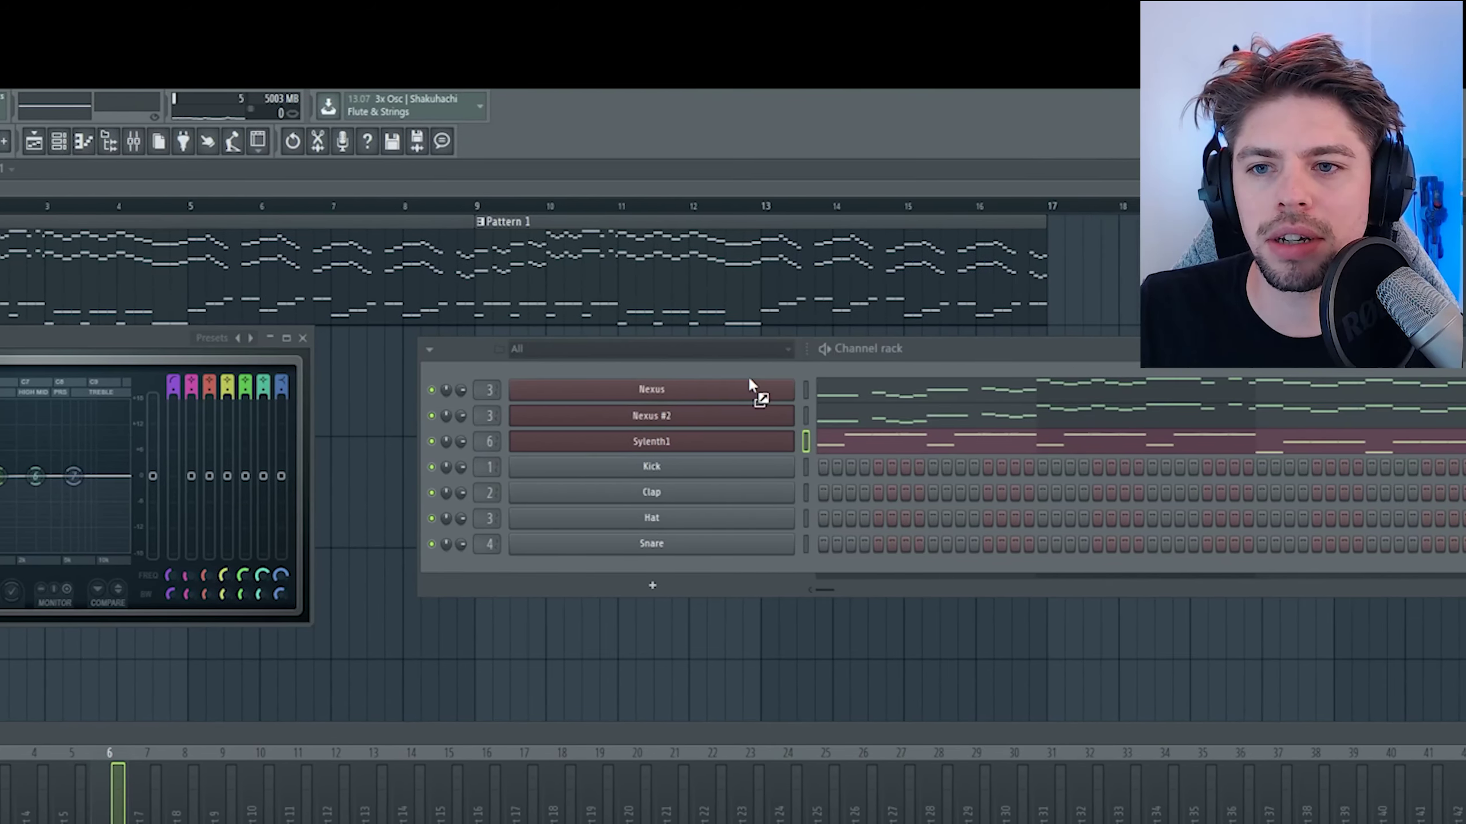
{"action": "left_click_drag", "start_coordinate": [671, 365], "coordinate": [672, 369]}
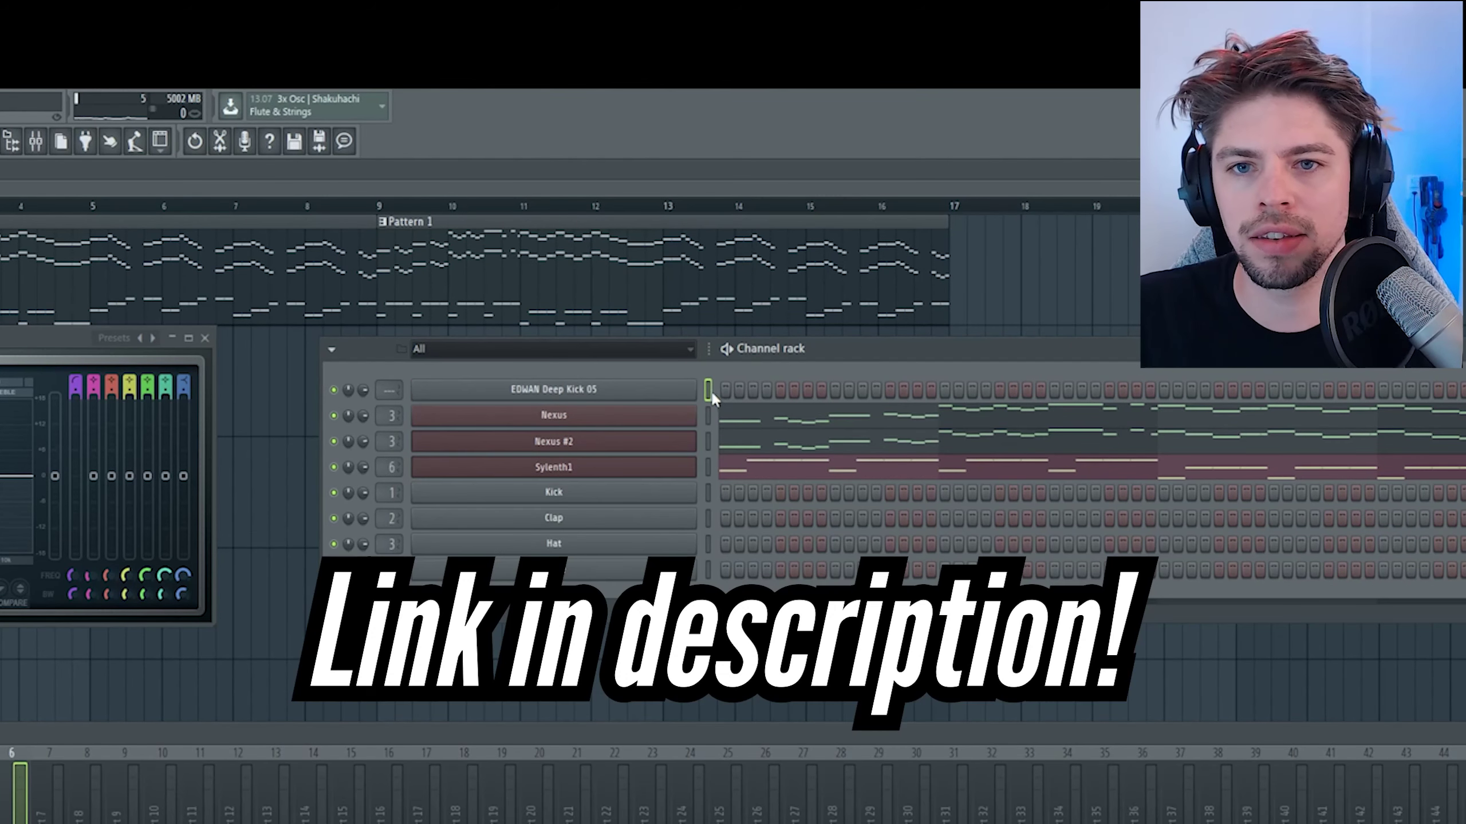
{"action": "left_click", "coordinate": [263, 409]}
{"action": "type", "text": "kic"}
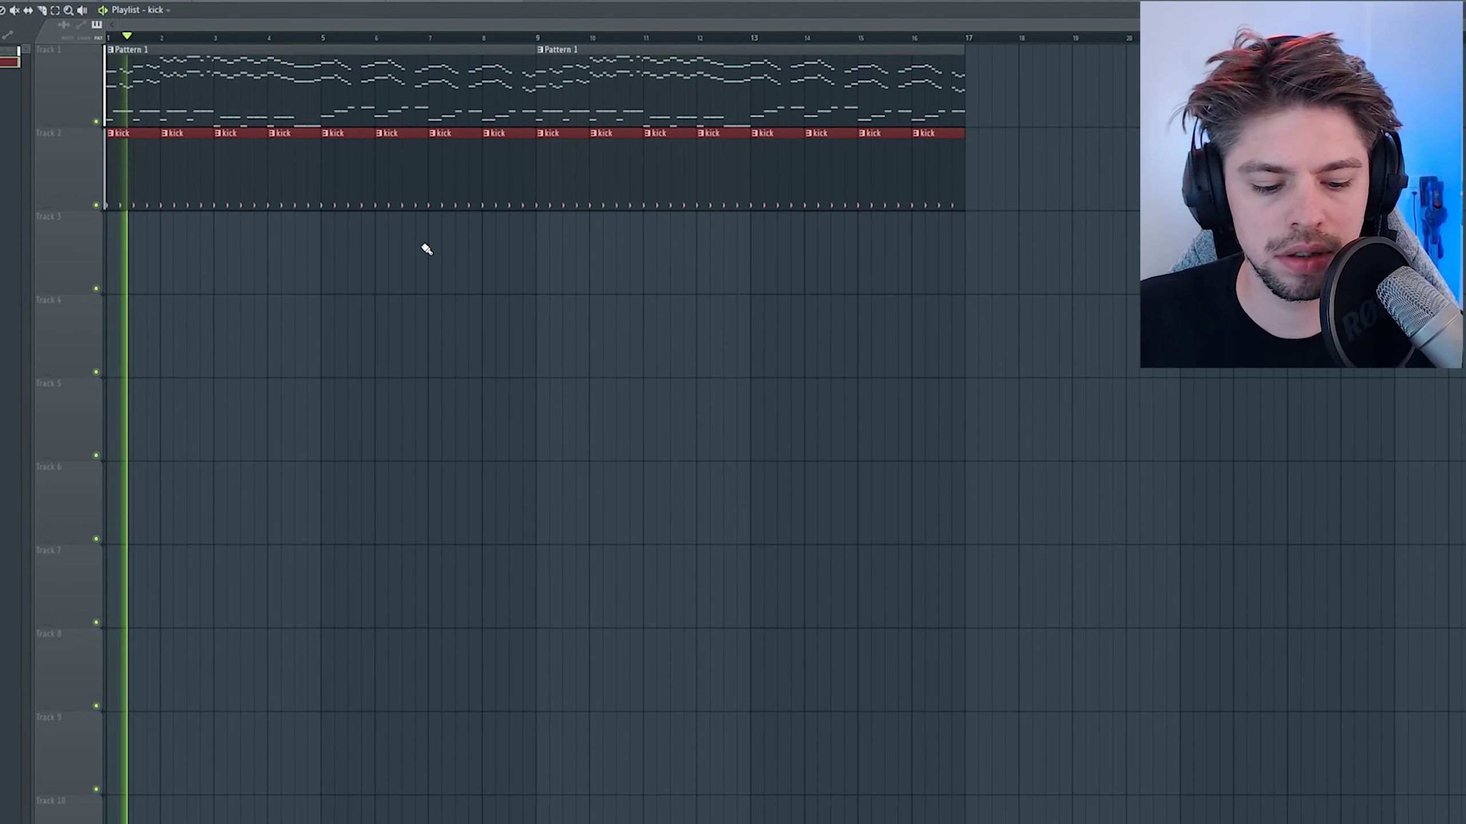
Step: Route the EDWAN Deep Kick 05 channel to mixer track 9 and name that track kick
{"action": "key", "text": "F6"}
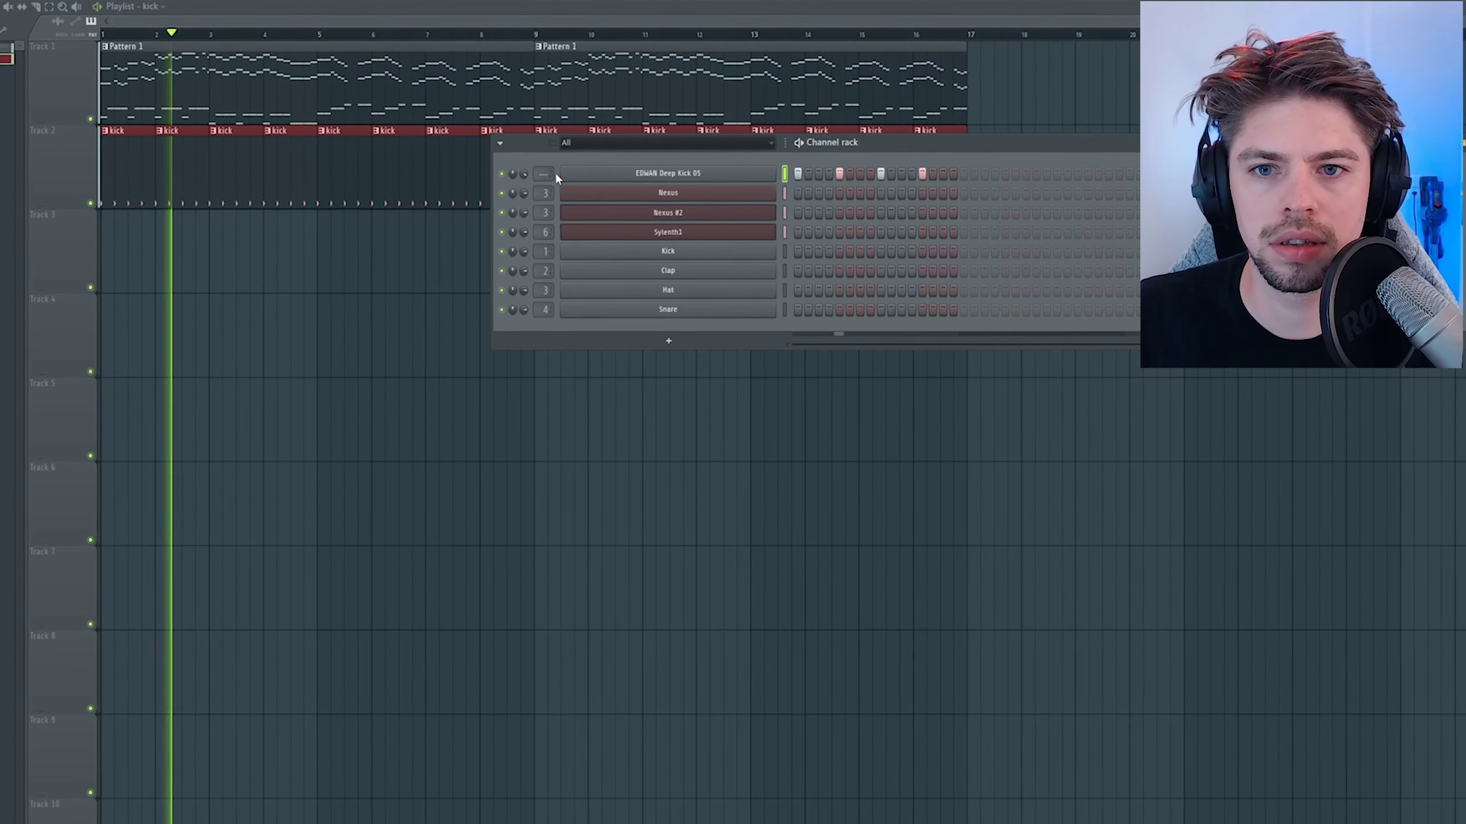
{"action": "key", "text": "F9"}
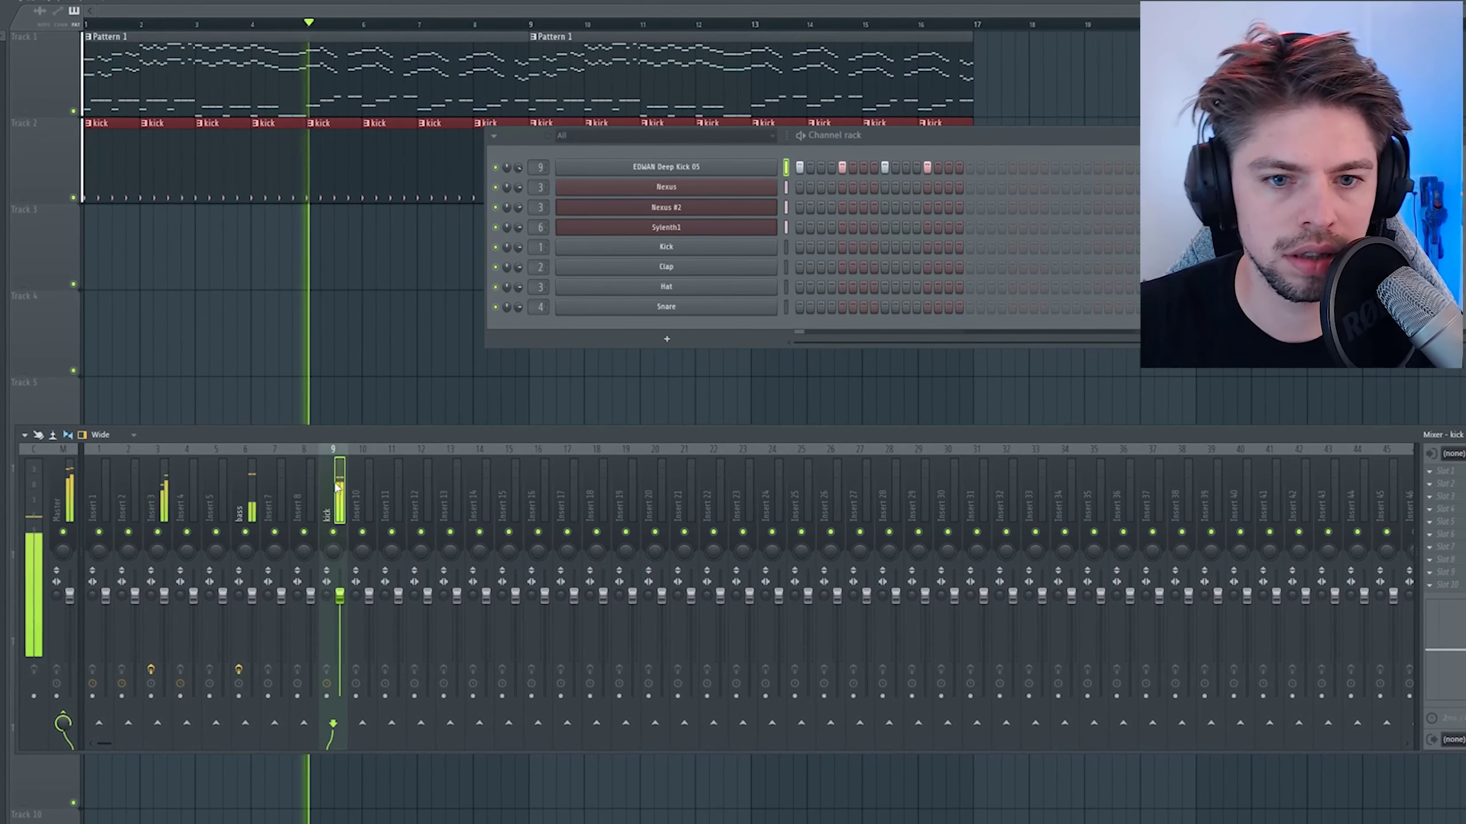
{"action": "key", "text": "F12"}
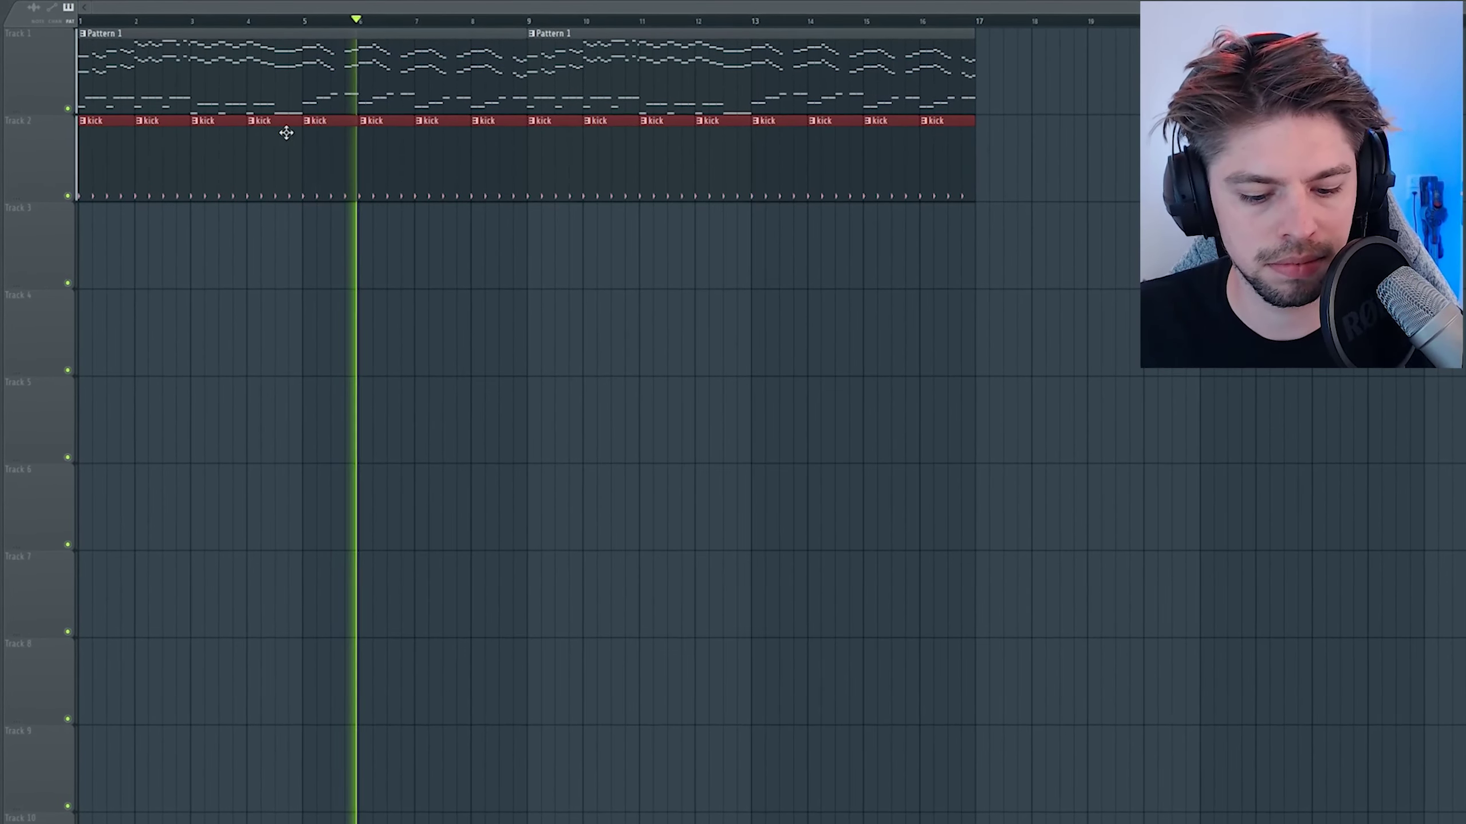
Step: Place the EDWAN Downsweep 04 sample at bars 1 and 9 on Track 3 and route it to mixer track 12
{"action": "key", "text": "F6"}
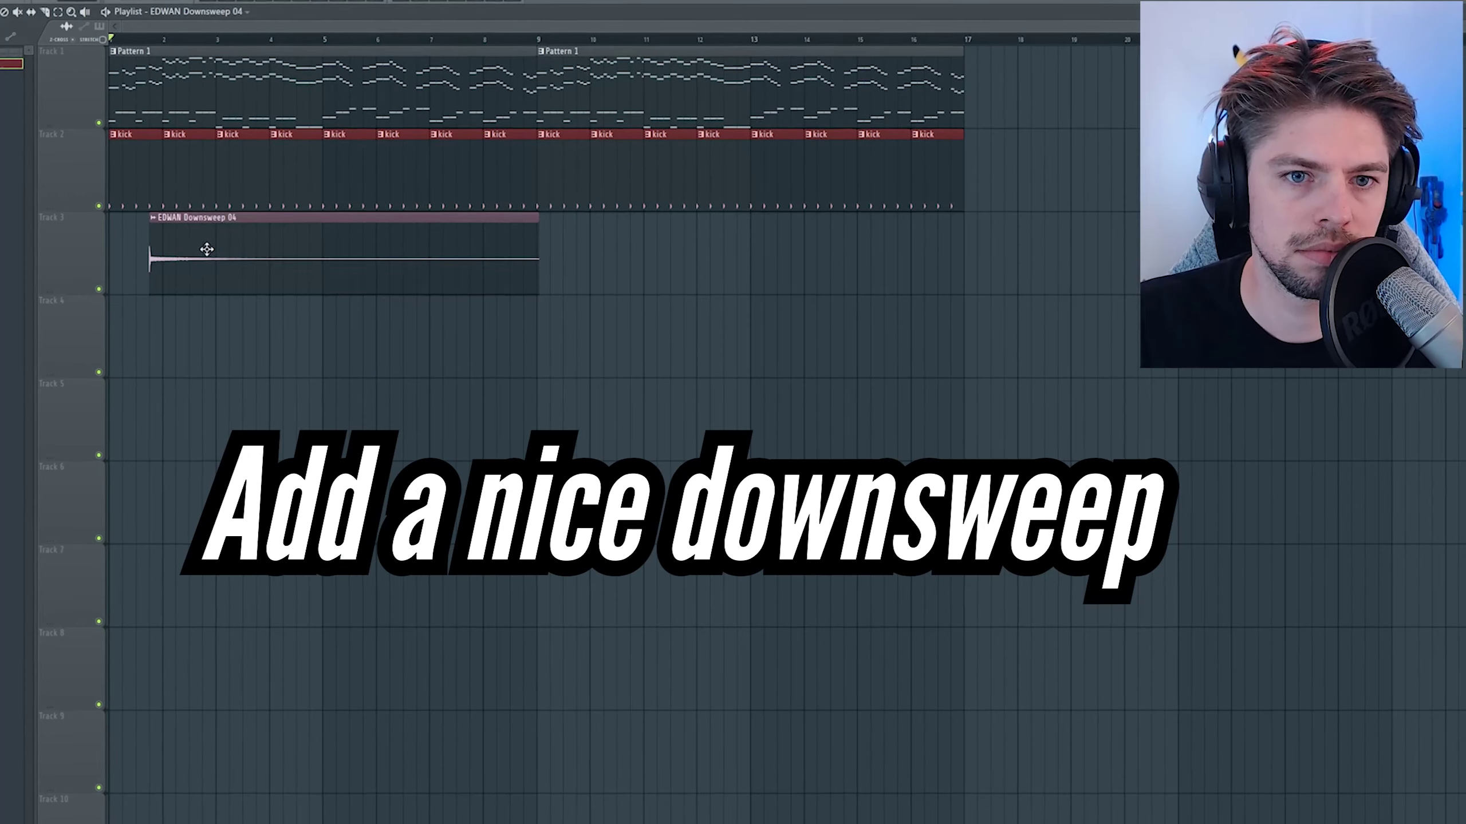
{"action": "left_click_drag", "start_coordinate": [203, 252], "coordinate": [71, 273]}
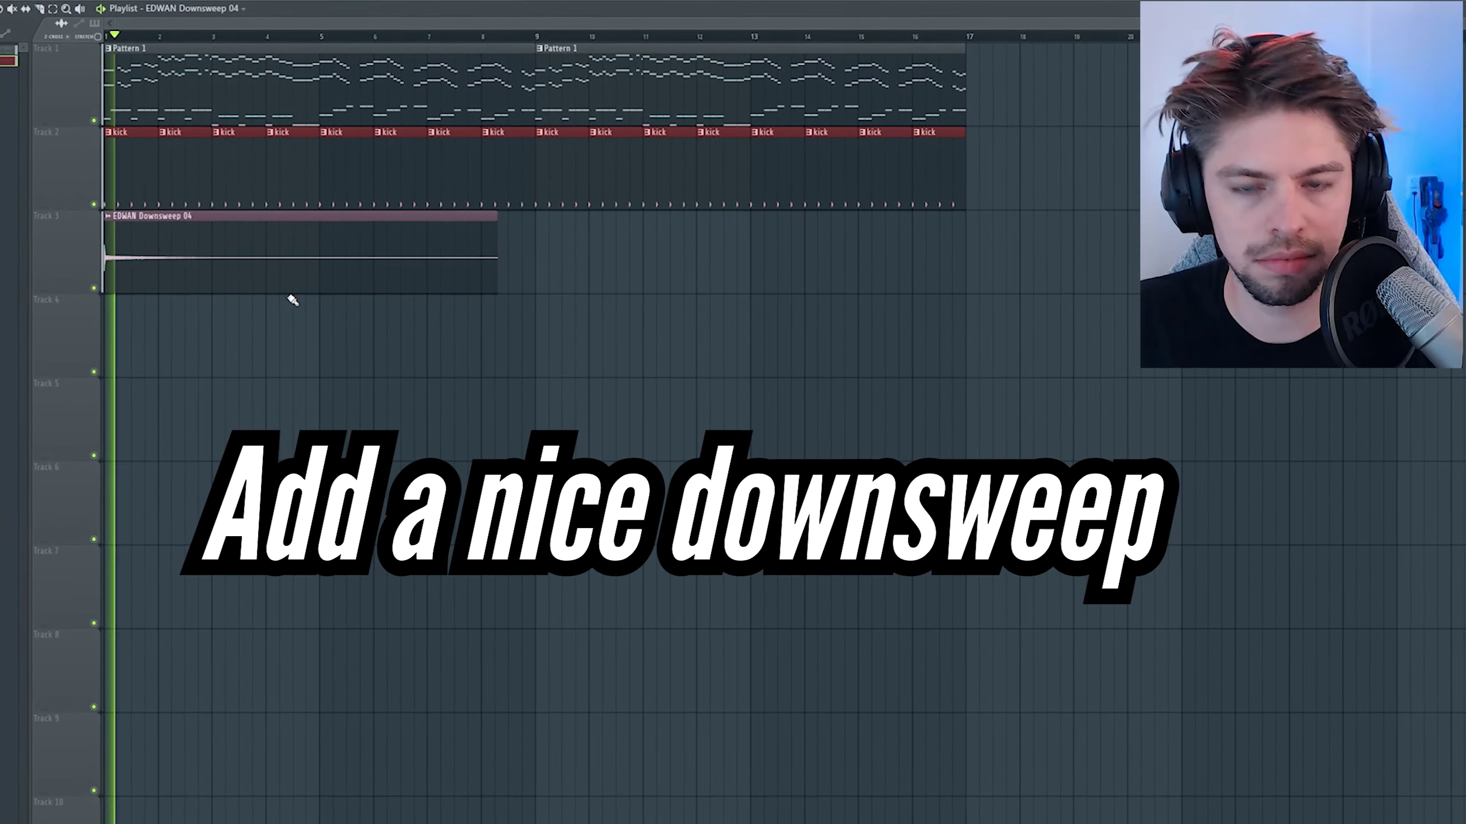
{"action": "key", "text": "F6"}
{"action": "left_click", "coordinate": [691, 145]}
{"action": "left_click", "coordinate": [659, 158]}
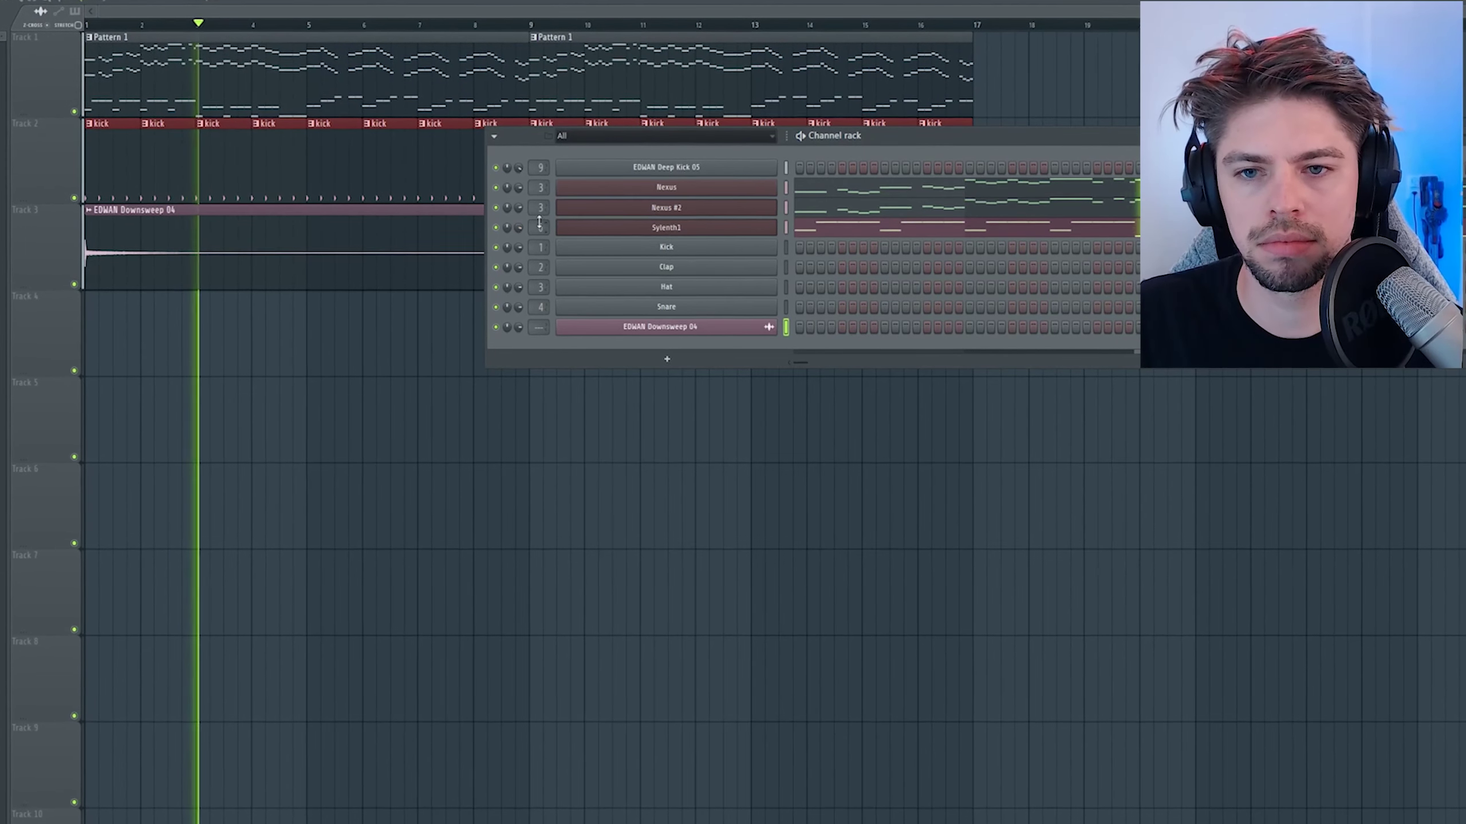
{"action": "left_click", "coordinate": [830, 226]}
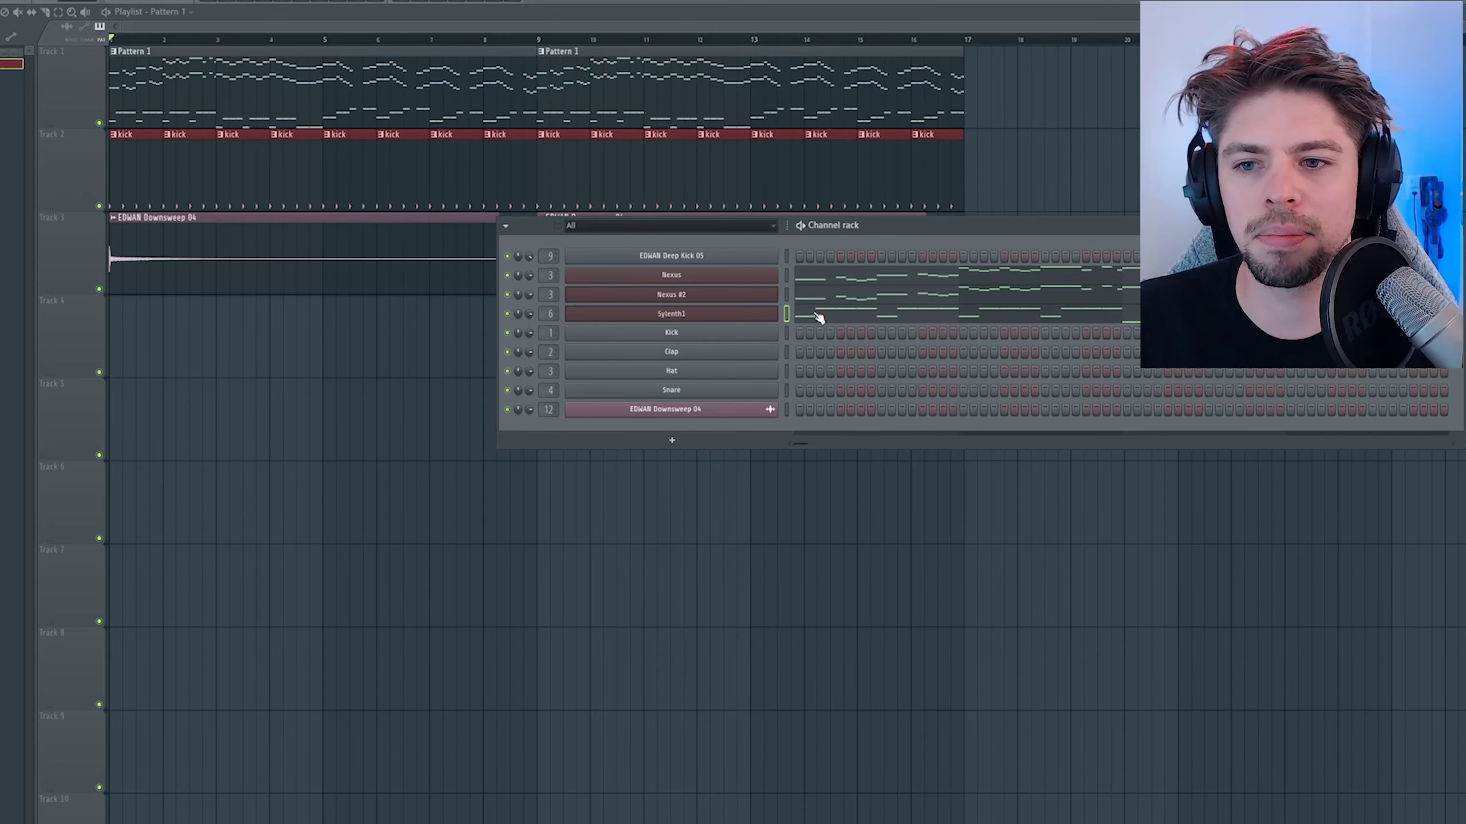
Step: Copy the Sylenth1 notes as the basis for a new Nexus channel using the Terminators Theme preset, and play the part
{"action": "left_click", "coordinate": [820, 318]}
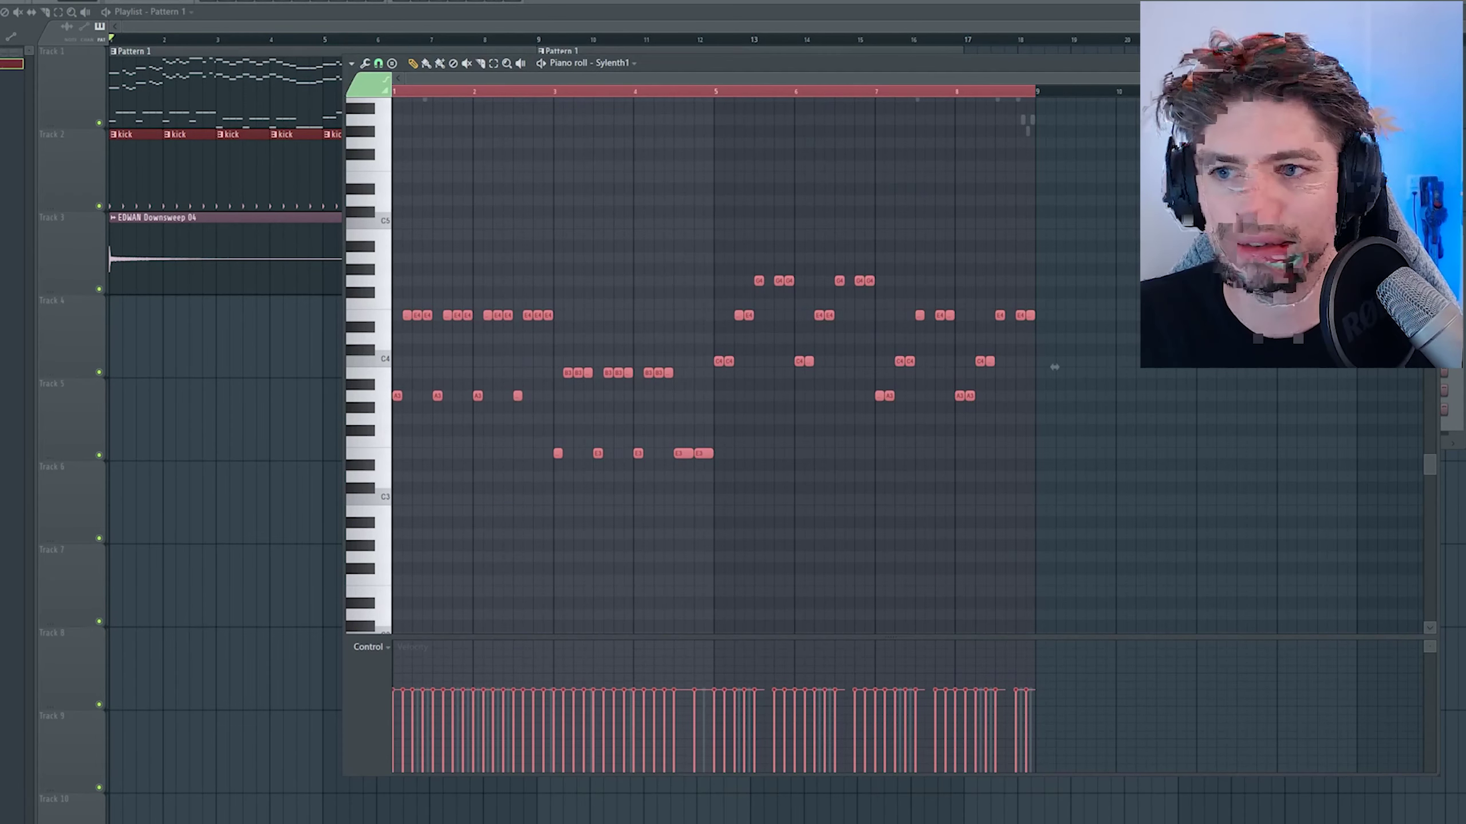
{"action": "key", "text": "F6"}
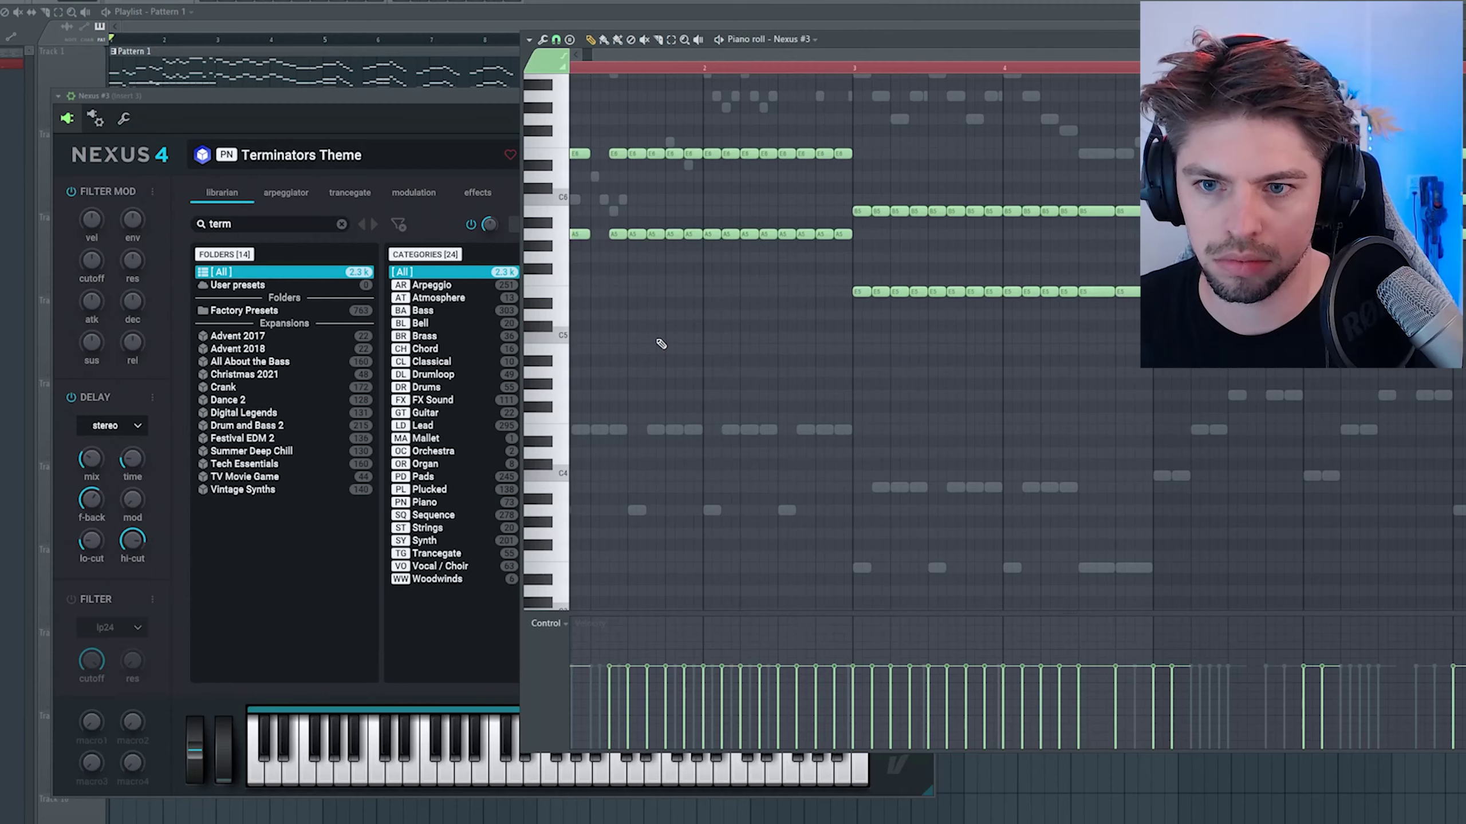
{"action": "key", "text": "space"}
{"action": "scroll", "coordinate": [902, 410], "scroll_direction": "up", "scroll_amount": 4}
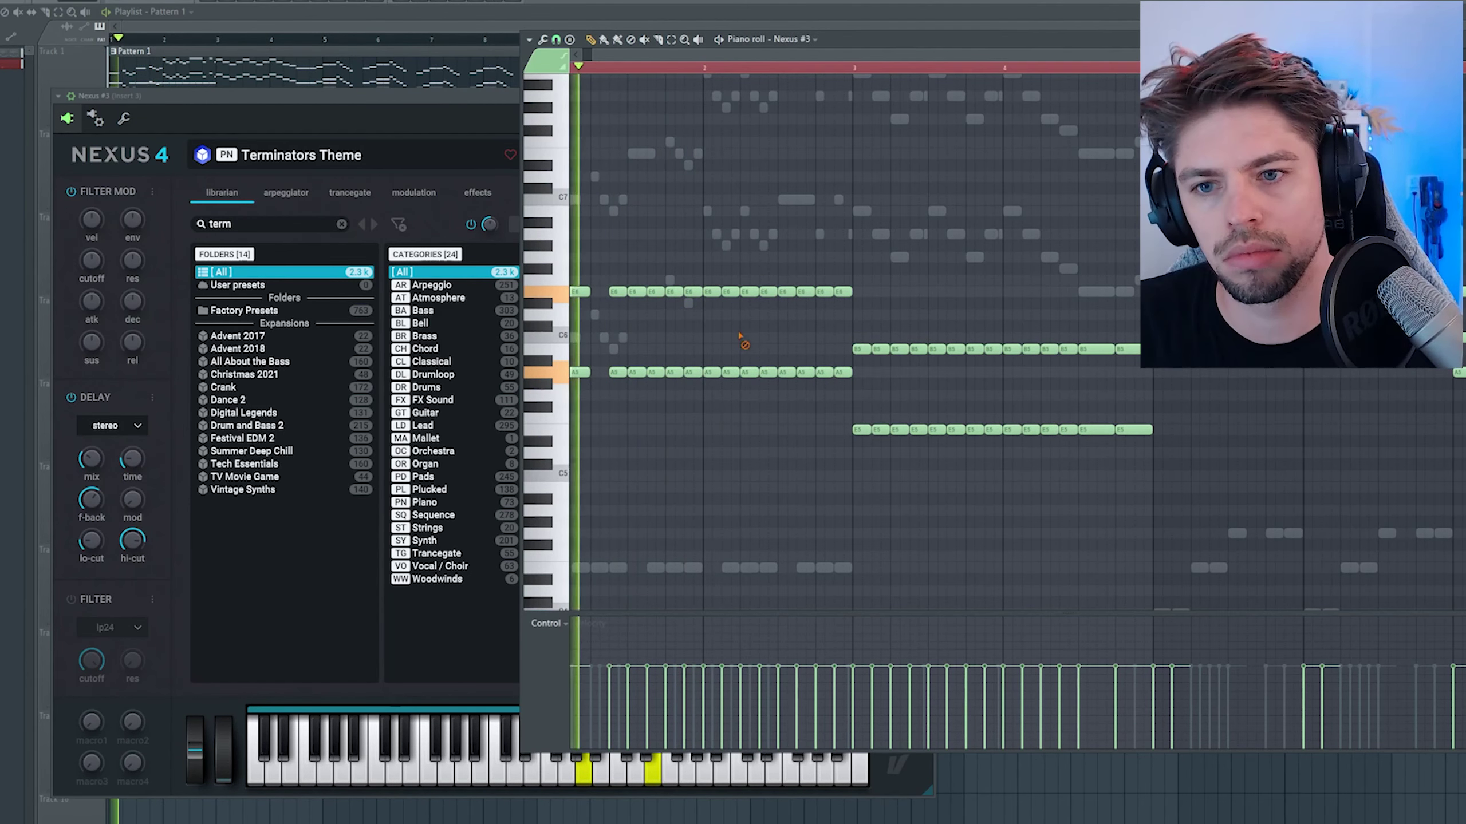
Step: Rework the repeated notes in the first bars of the Terminators Theme part into a syncopated groove with varied lengths and gaps
{"action": "left_click_drag", "start_coordinate": [640, 278], "coordinate": [647, 420]}
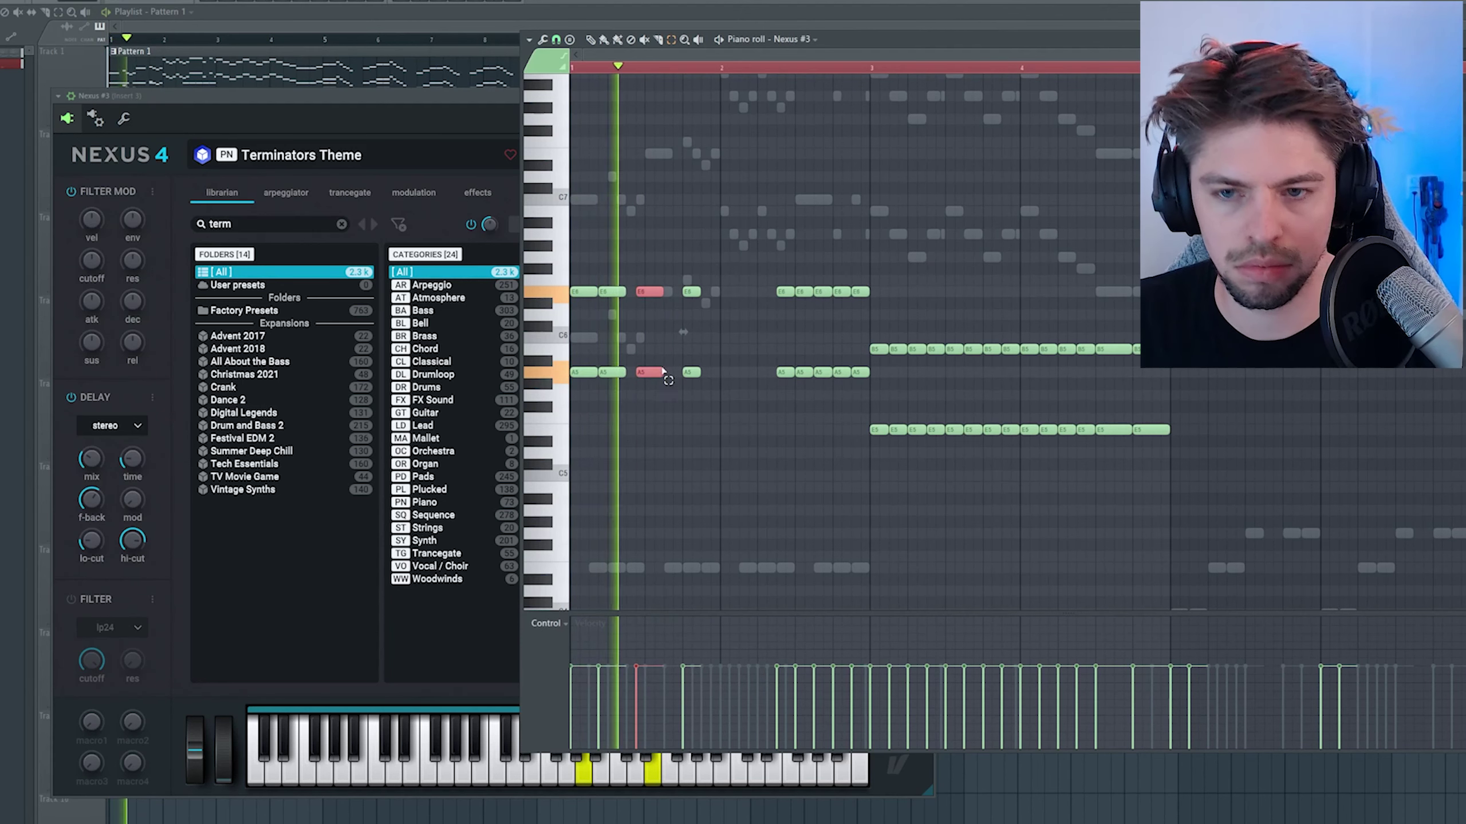
{"action": "key", "text": "space"}
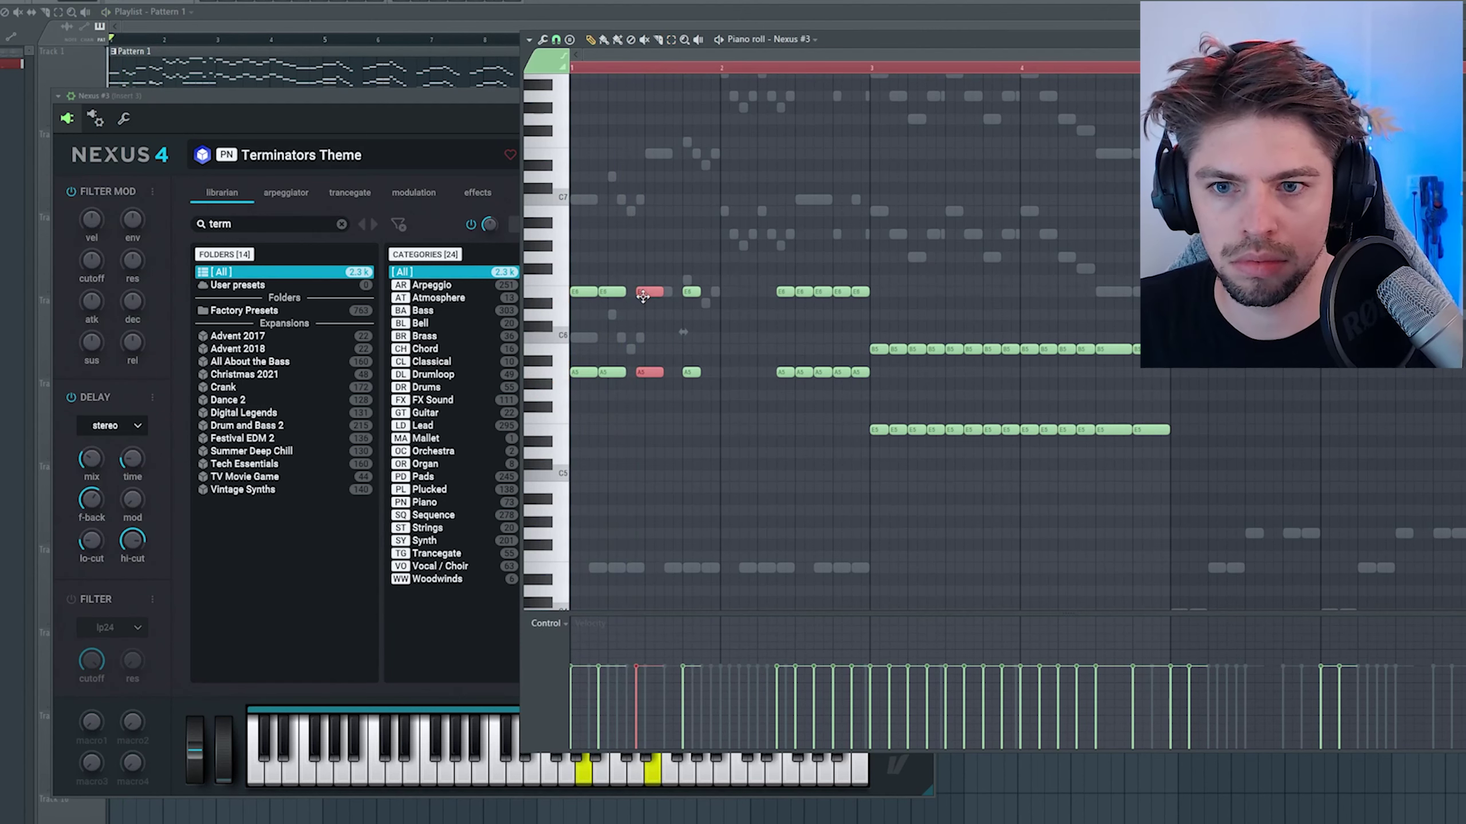
{"action": "left_click_drag", "start_coordinate": [635, 297], "coordinate": [642, 296]}
{"action": "scroll", "coordinate": [651, 327], "scroll_direction": "up", "scroll_amount": 2}
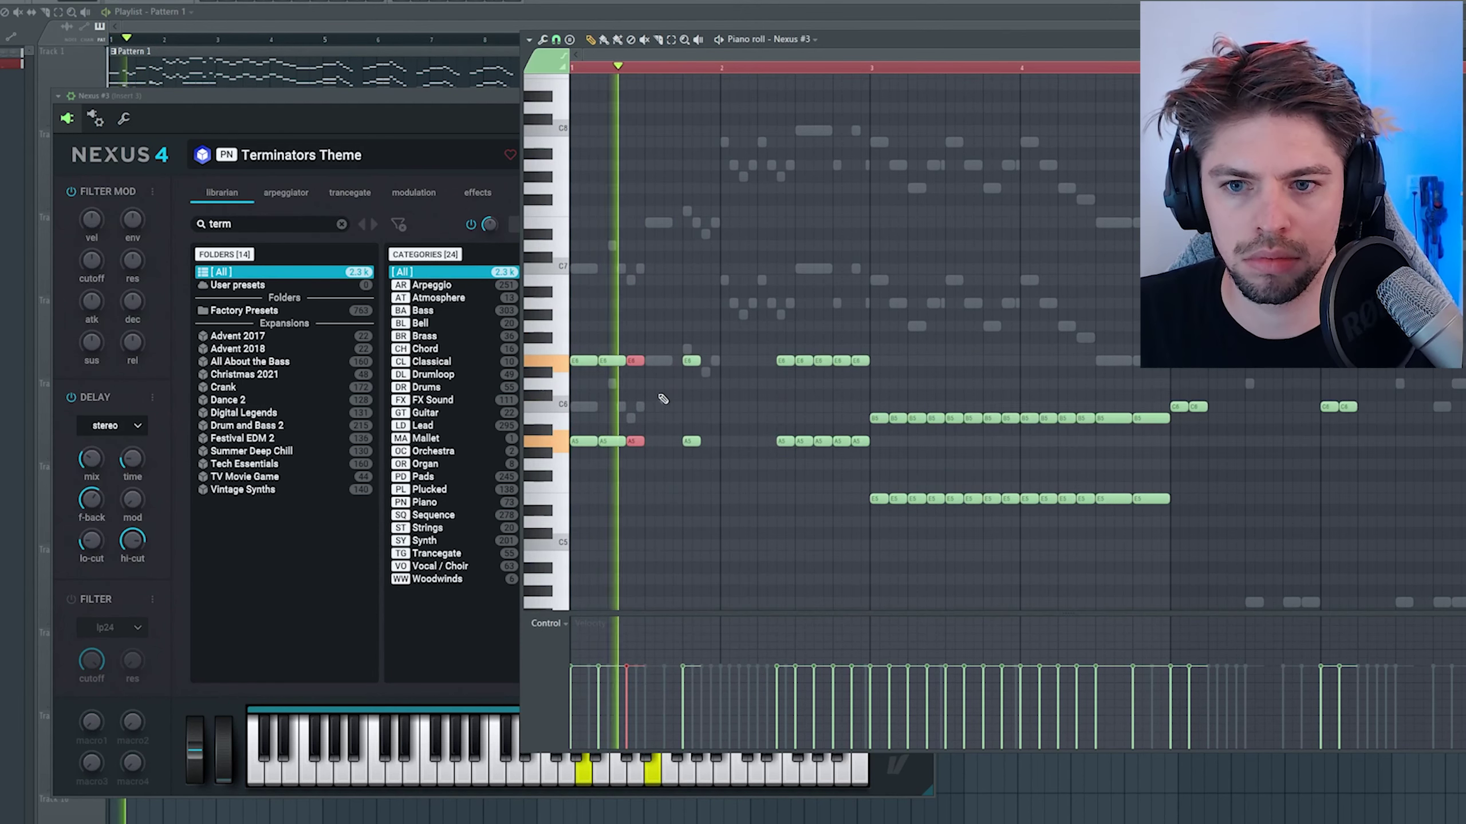
{"action": "key", "text": "space"}
{"action": "left_click_drag", "start_coordinate": [610, 345], "coordinate": [654, 365]}
Step: Fill out the Terminators Theme chords with an A6 note layer in bars 1–2 and an E6 layer in bars 3–4
{"action": "key", "text": "space"}
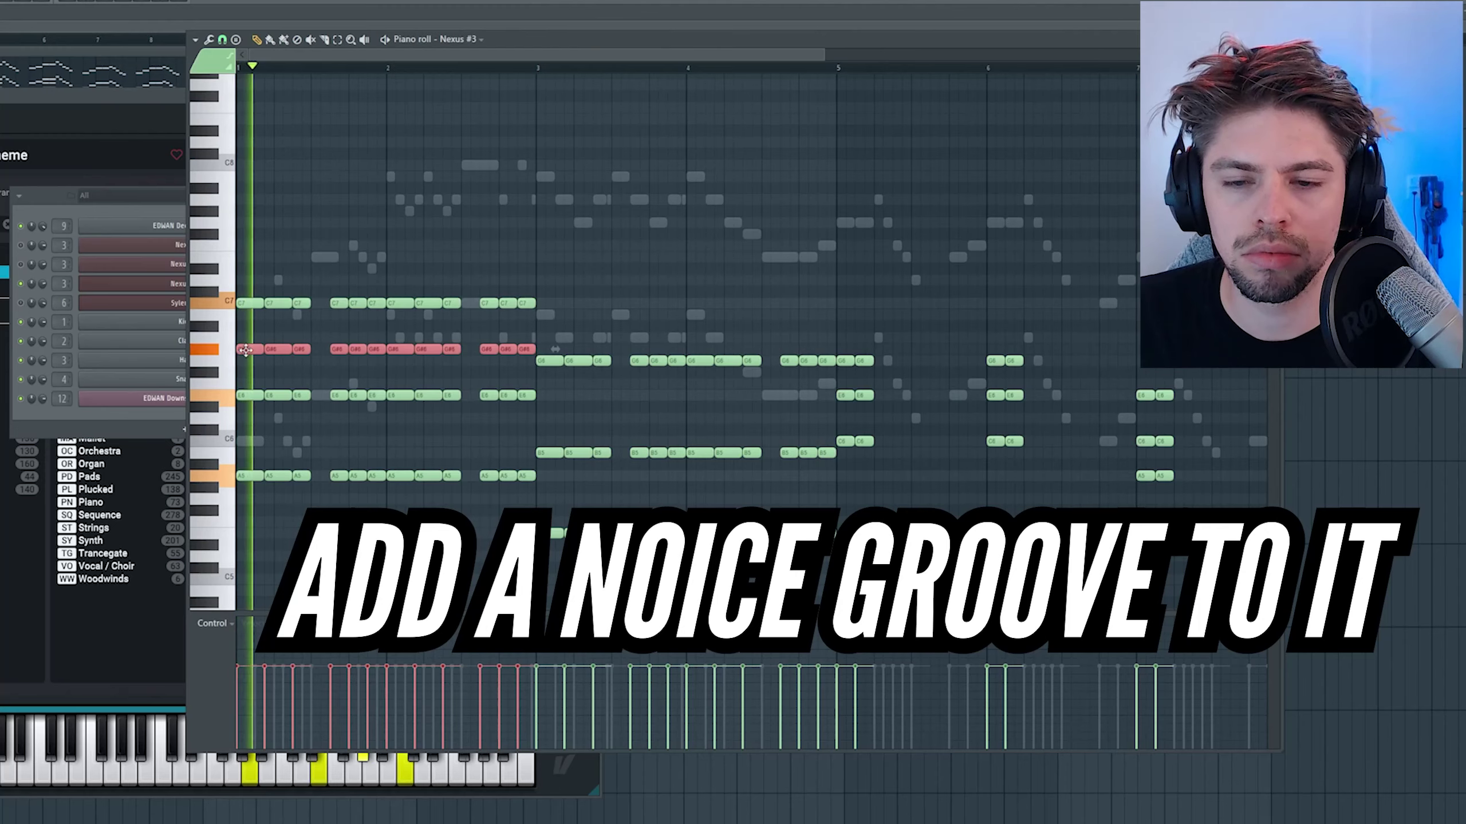
{"action": "left_click_drag", "start_coordinate": [249, 337], "coordinate": [549, 393]}
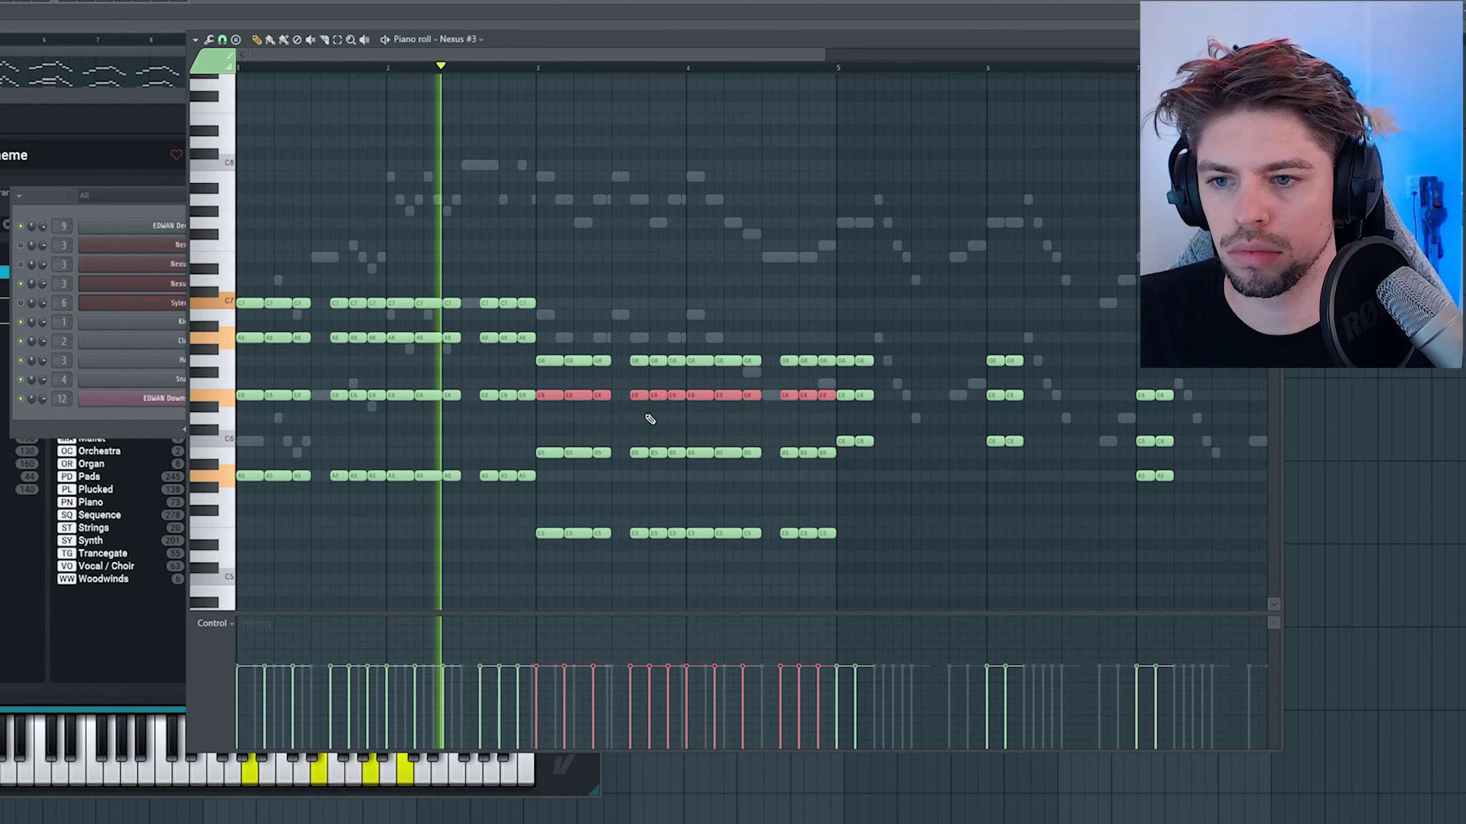
Step: Extend the syncopated chord groove through bars 5–8 of the Terminators Theme part and vary the chords within each bar
{"action": "scroll", "coordinate": [549, 393], "scroll_direction": "down", "scroll_amount": 2}
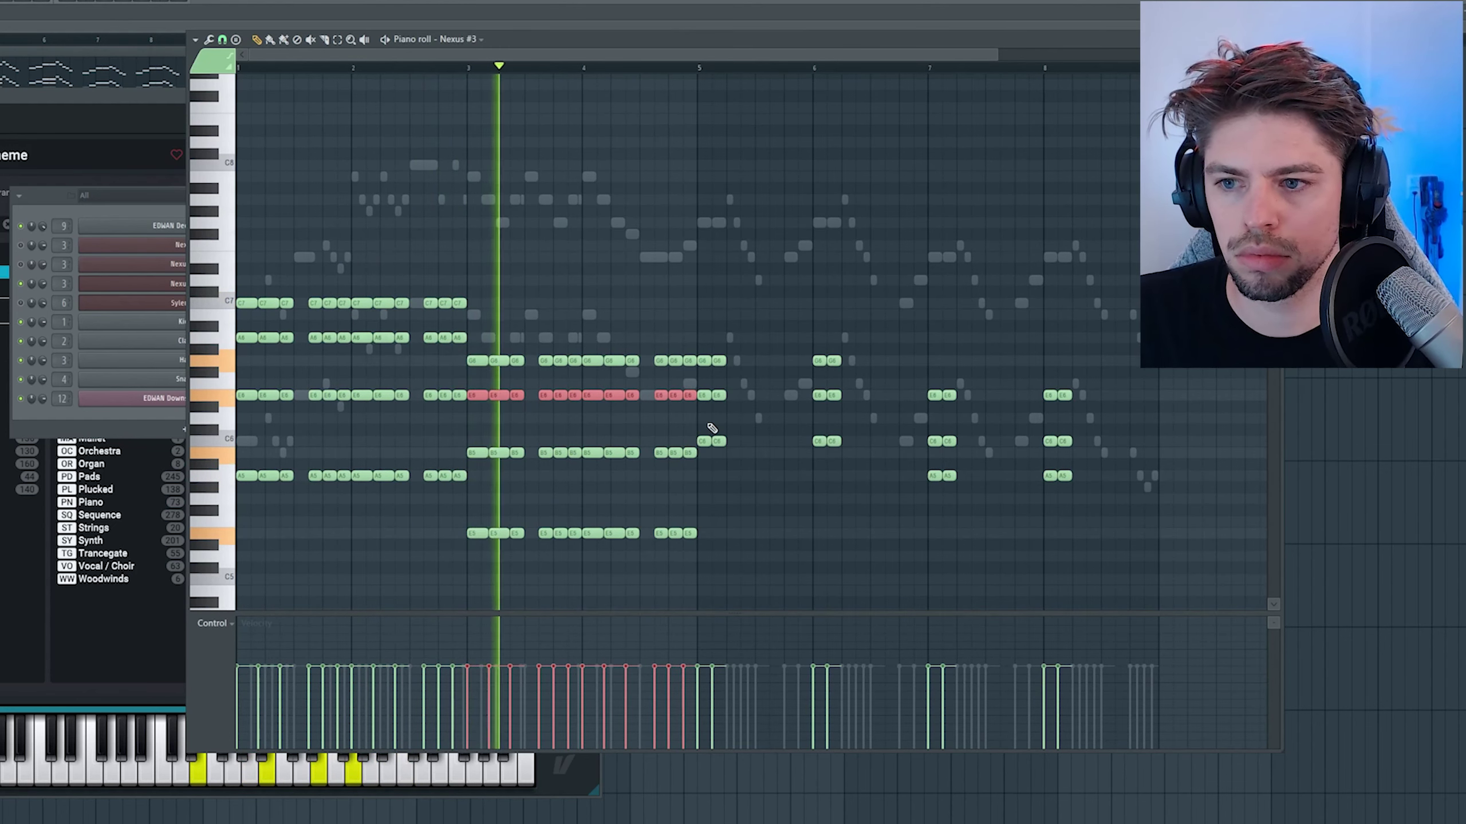
{"action": "left_click_drag", "start_coordinate": [1132, 503], "coordinate": [703, 321]}
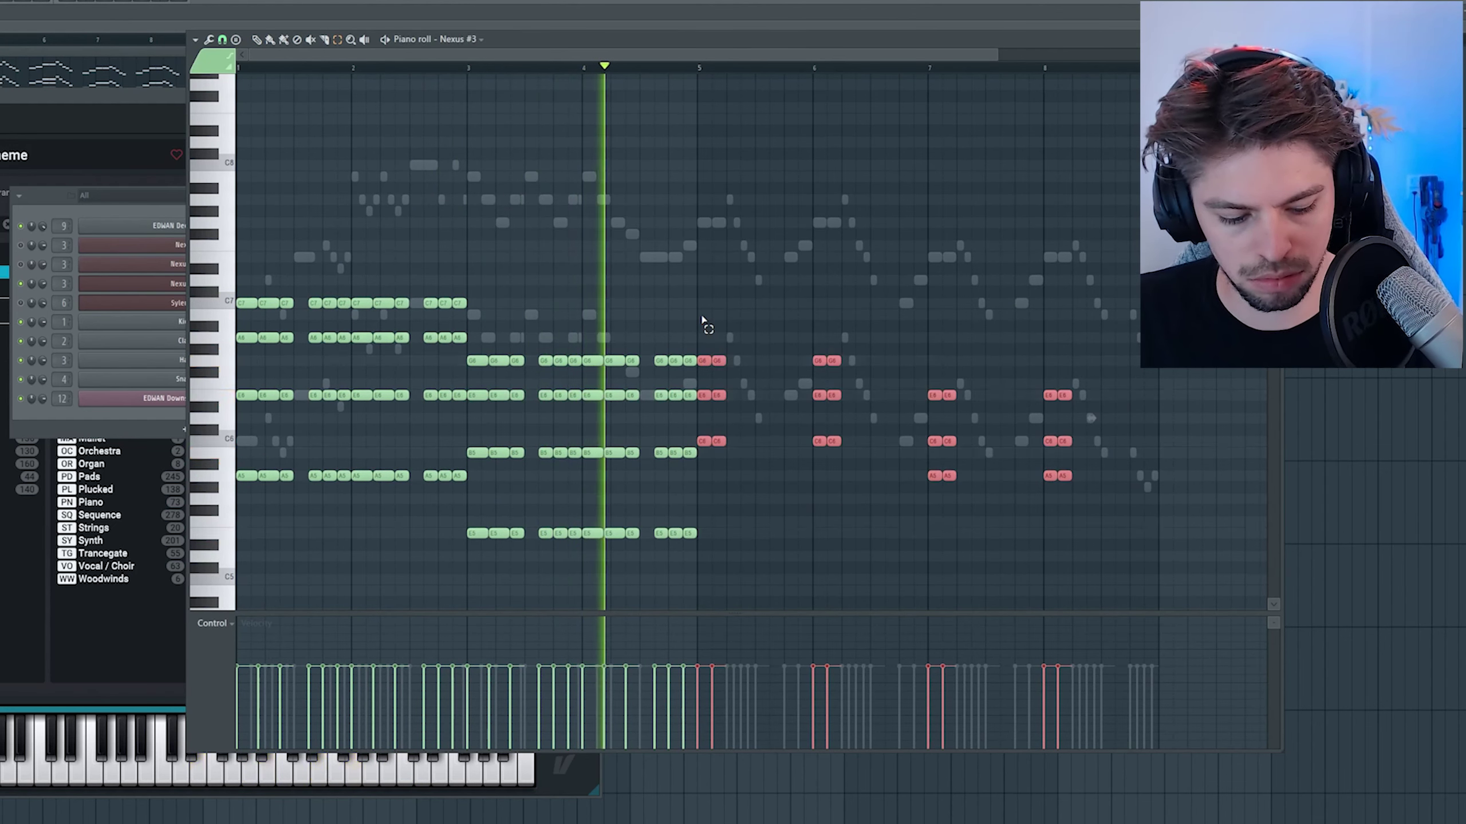
{"action": "key", "text": "ctrl+c"}
{"action": "key", "text": "ctrl+v"}
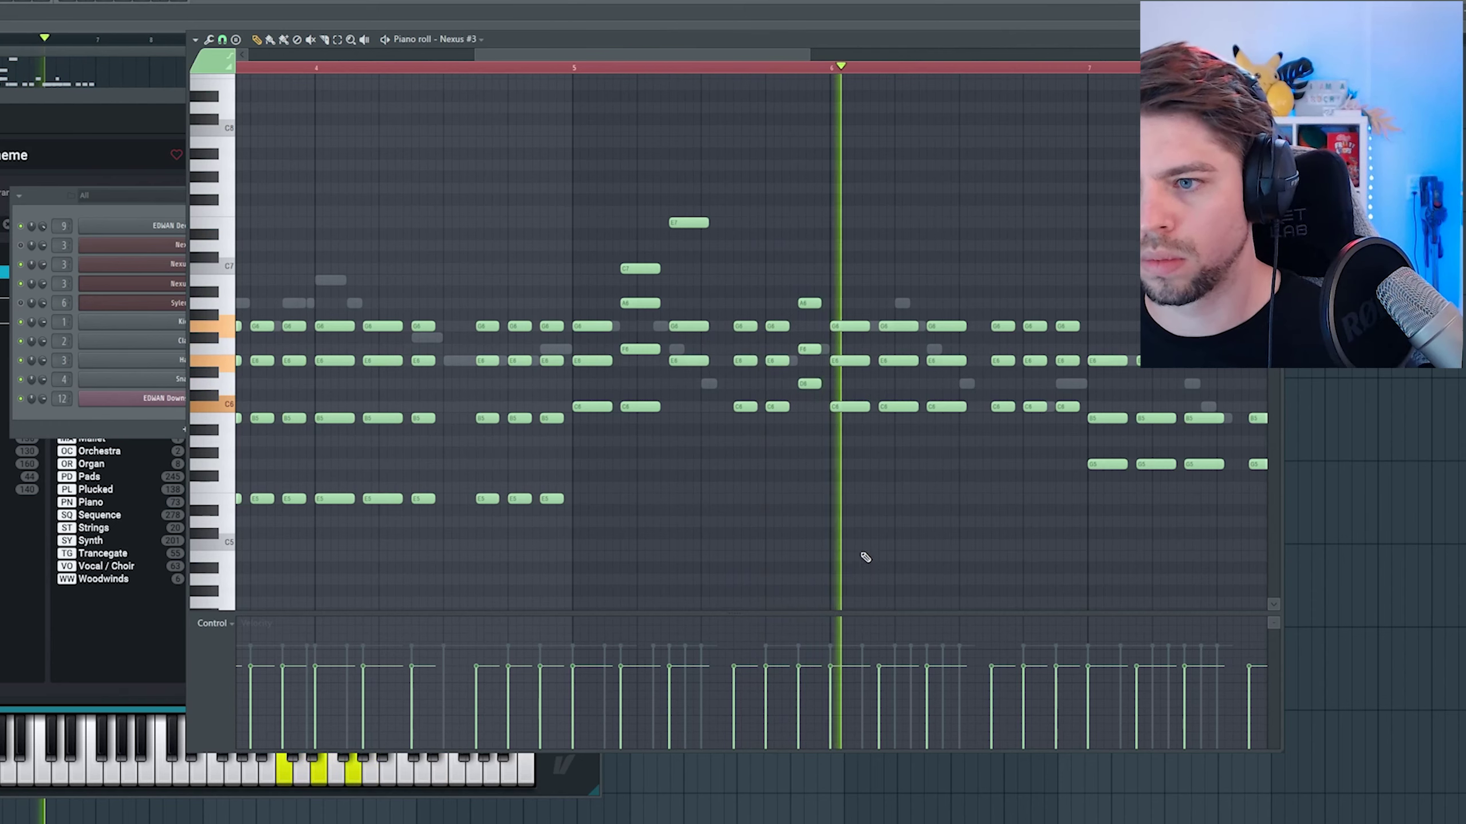
{"action": "scroll", "coordinate": [896, 462], "scroll_direction": "down", "scroll_amount": 4}
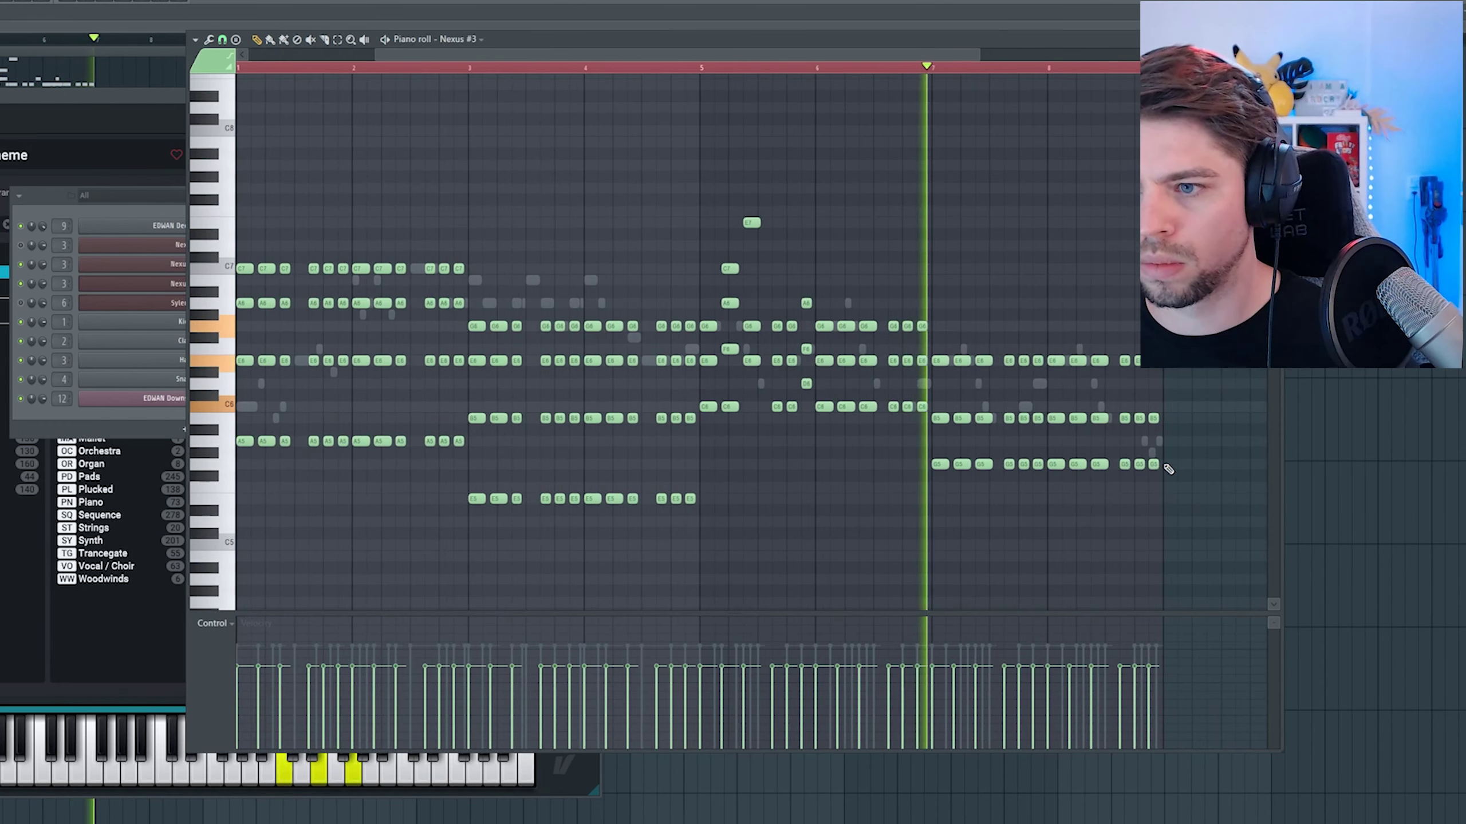
{"action": "left_click_drag", "start_coordinate": [638, 304], "coordinate": [776, 431]}
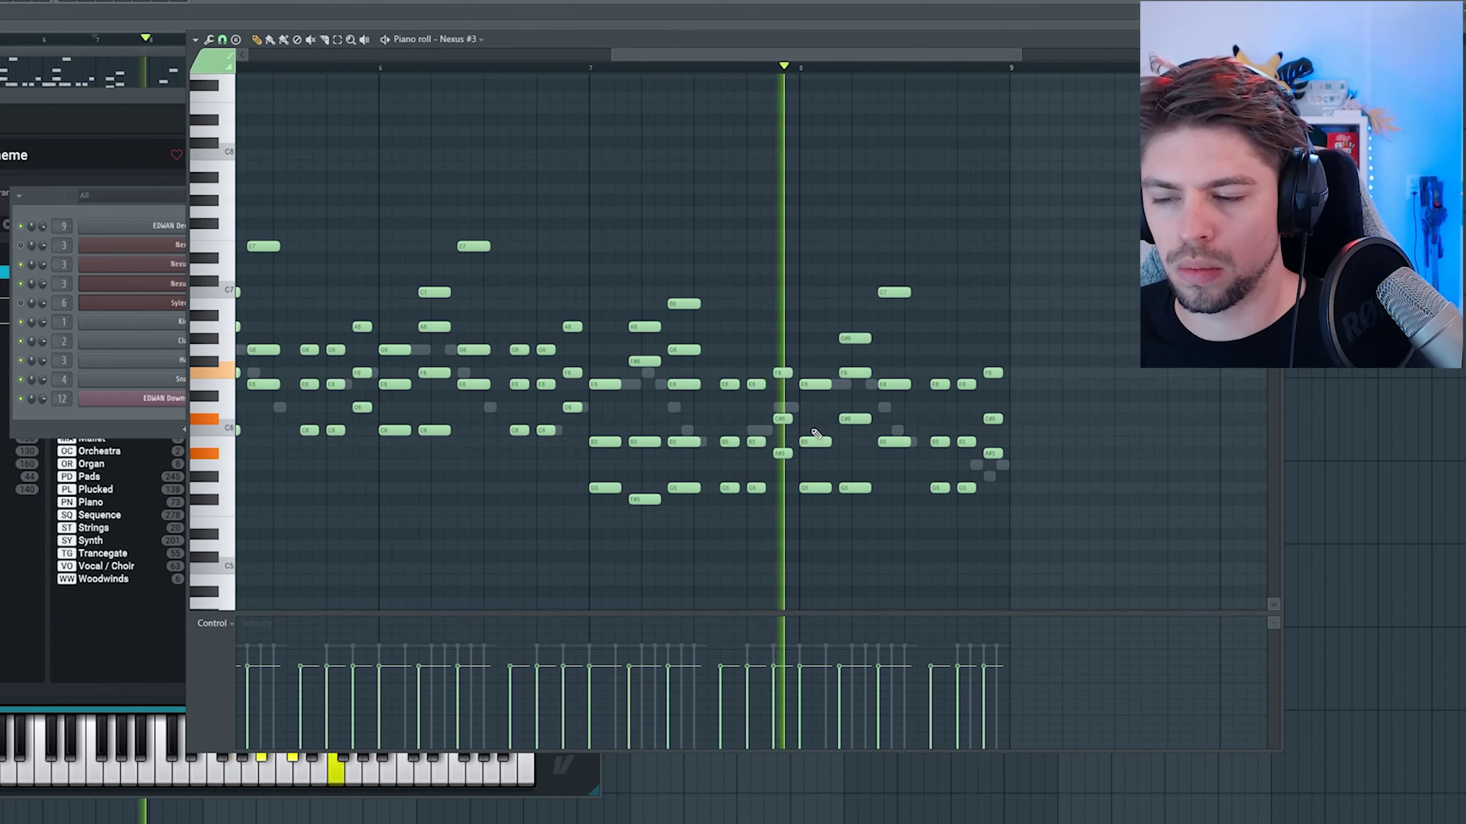
Step: Try a transposed copy of the bars 5–6 chord variation in bars 7–8 and play it back
{"action": "key", "text": "space"}
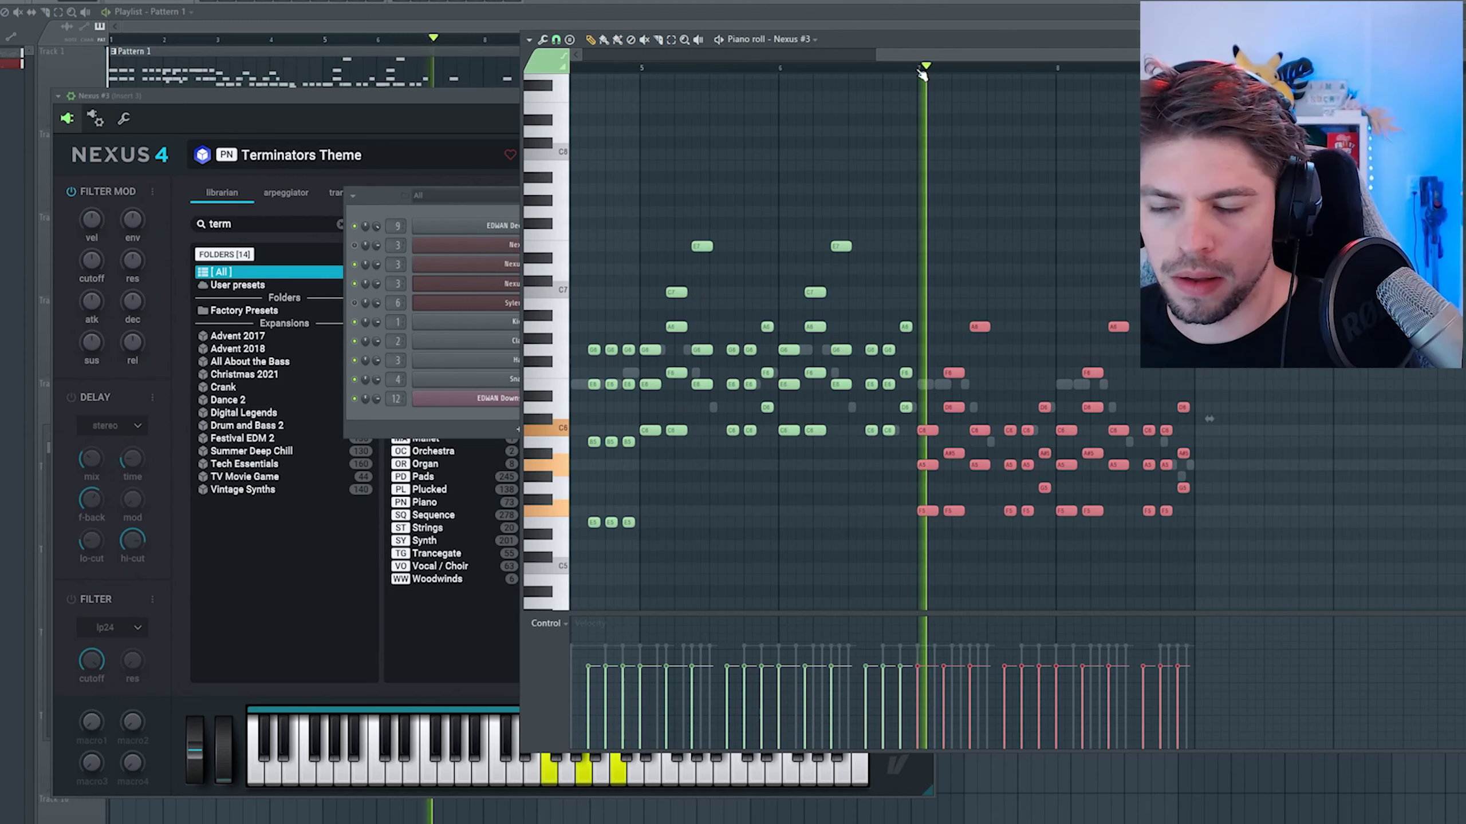
{"action": "key", "text": "space"}
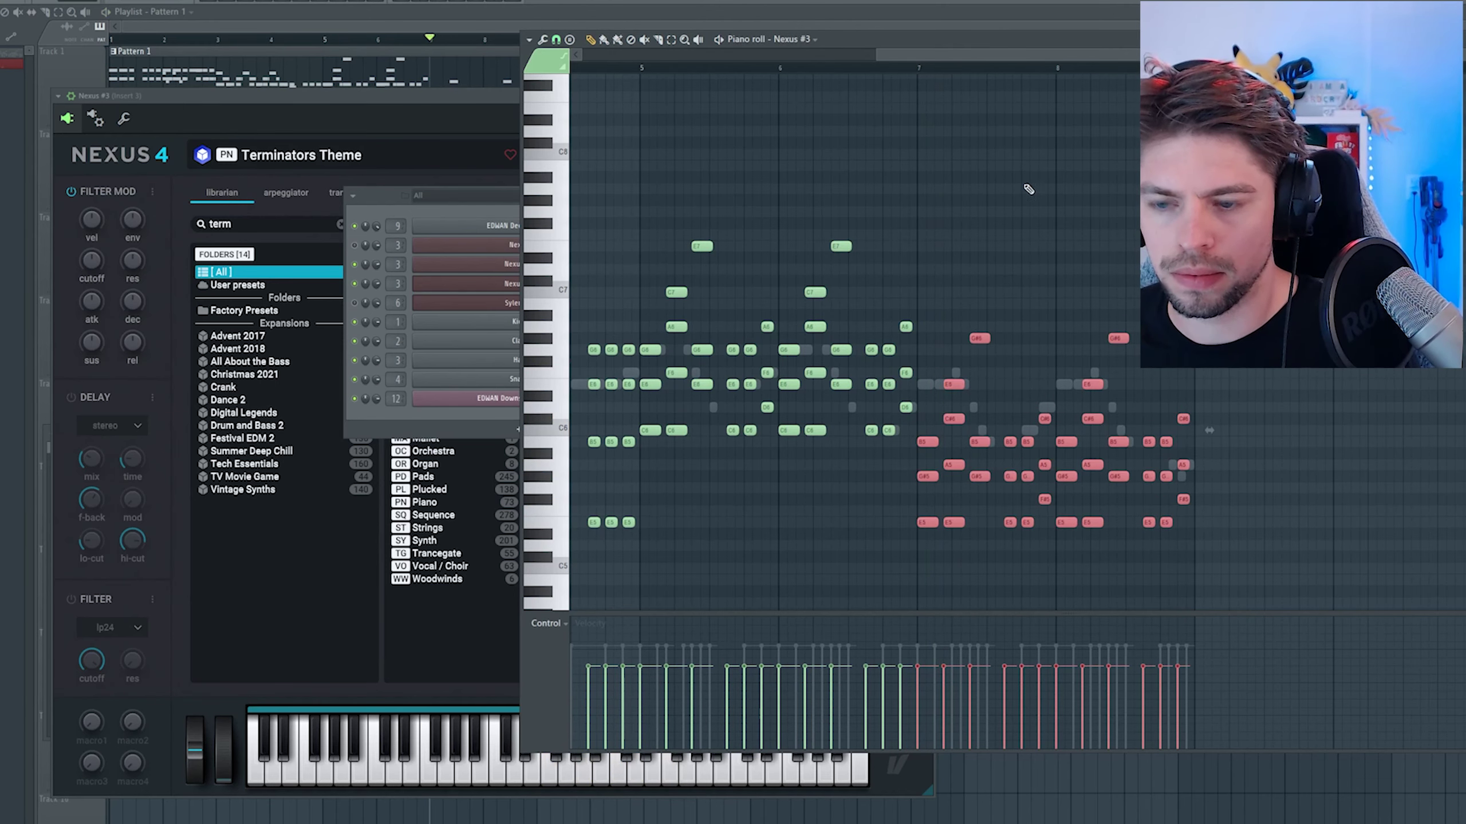
{"action": "key", "text": "space"}
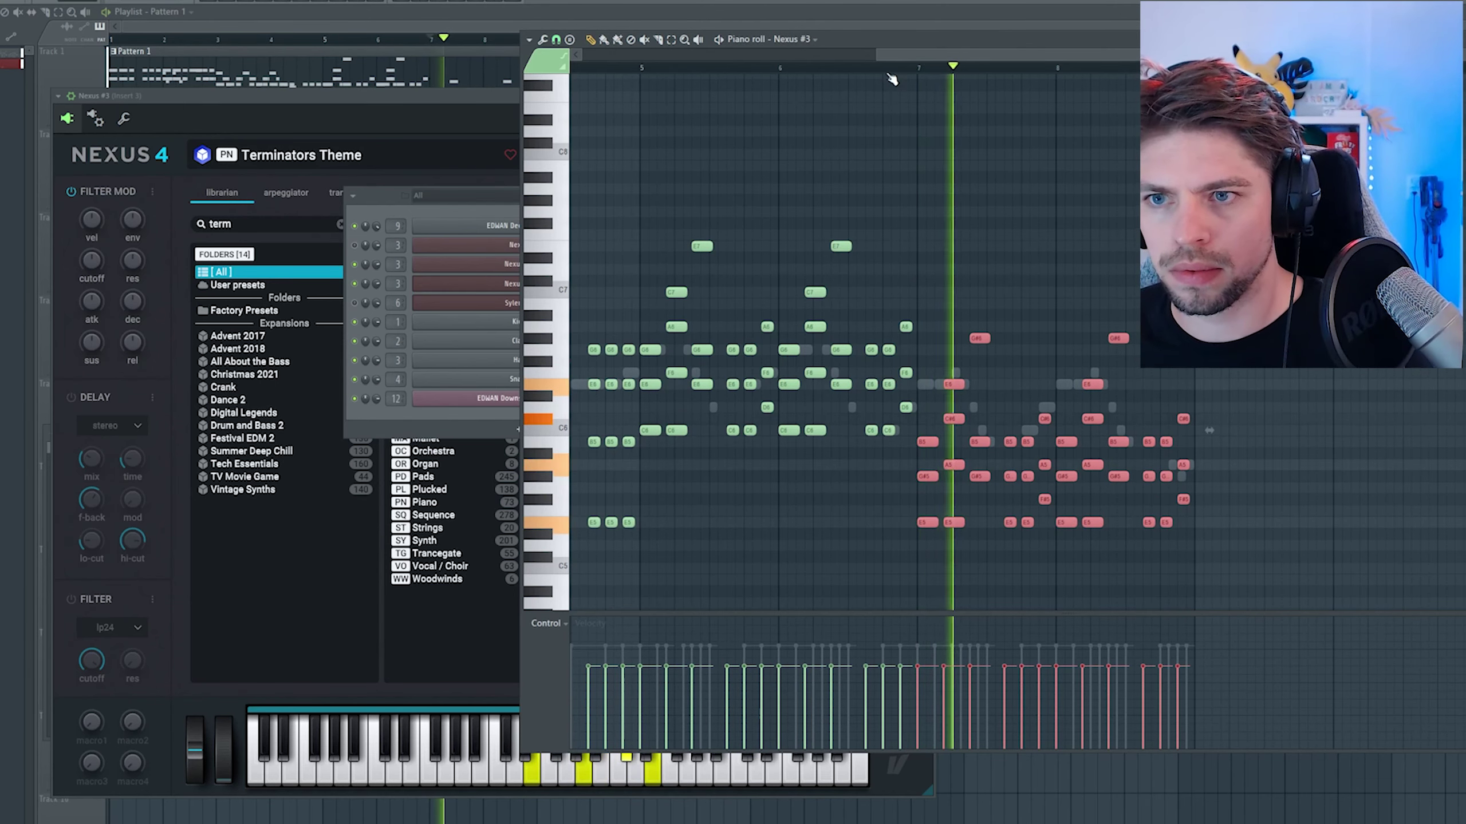
{"action": "scroll", "coordinate": [1262, 399], "scroll_direction": "up", "scroll_amount": 2}
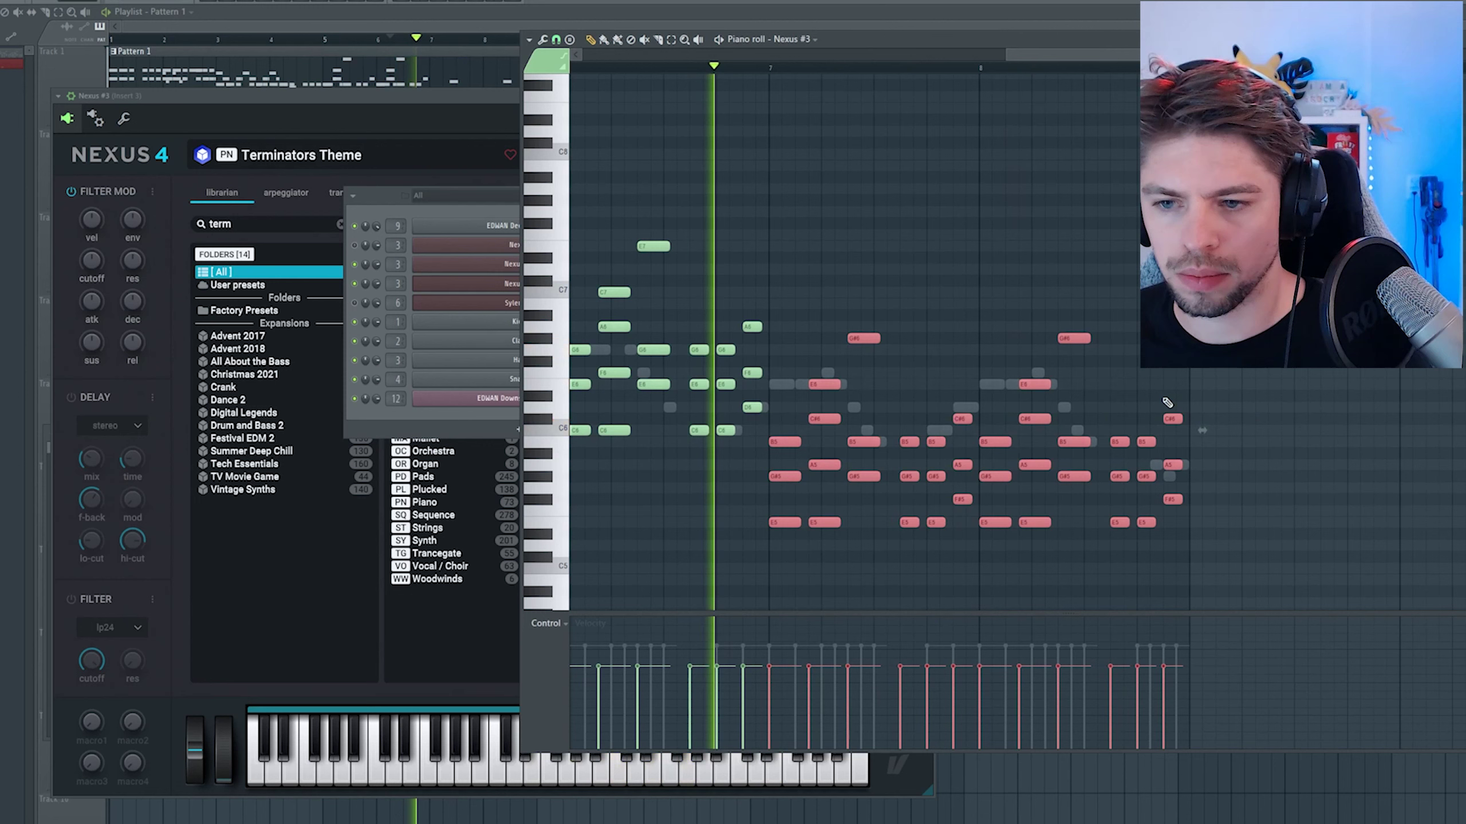
{"action": "key", "text": "space"}
Step: Copy the bar 7 chords into bar 8 of the Terminators Theme part and play them back
{"action": "left_click", "coordinate": [795, 490], "text": "ctrl"}
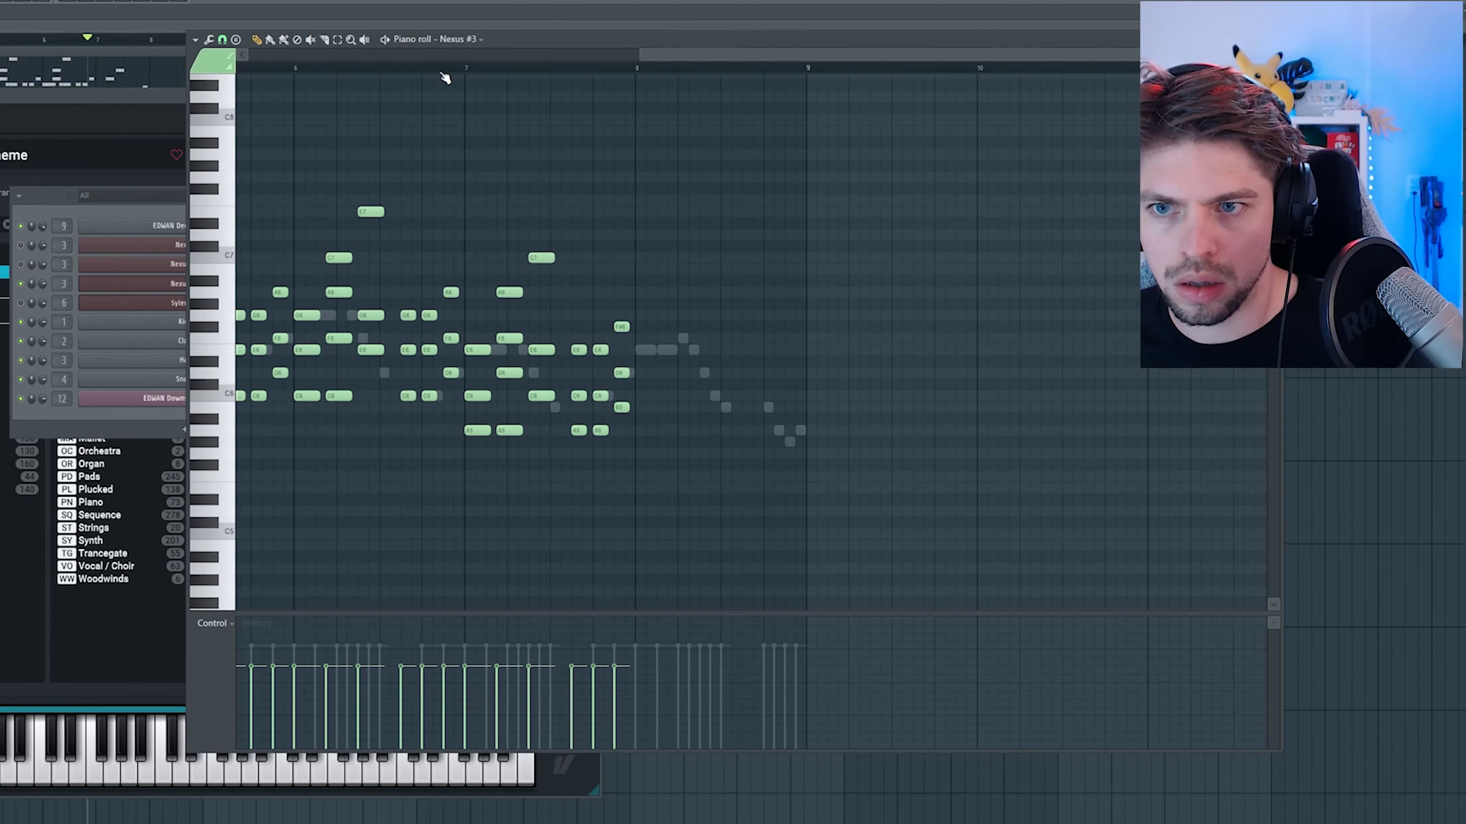
{"action": "key", "text": "space"}
{"action": "key", "text": "F6"}
{"action": "left_click_drag", "start_coordinate": [795, 523], "coordinate": [474, 214]}
{"action": "key", "text": "ctrl+c"}
{"action": "key", "text": "ctrl+v"}
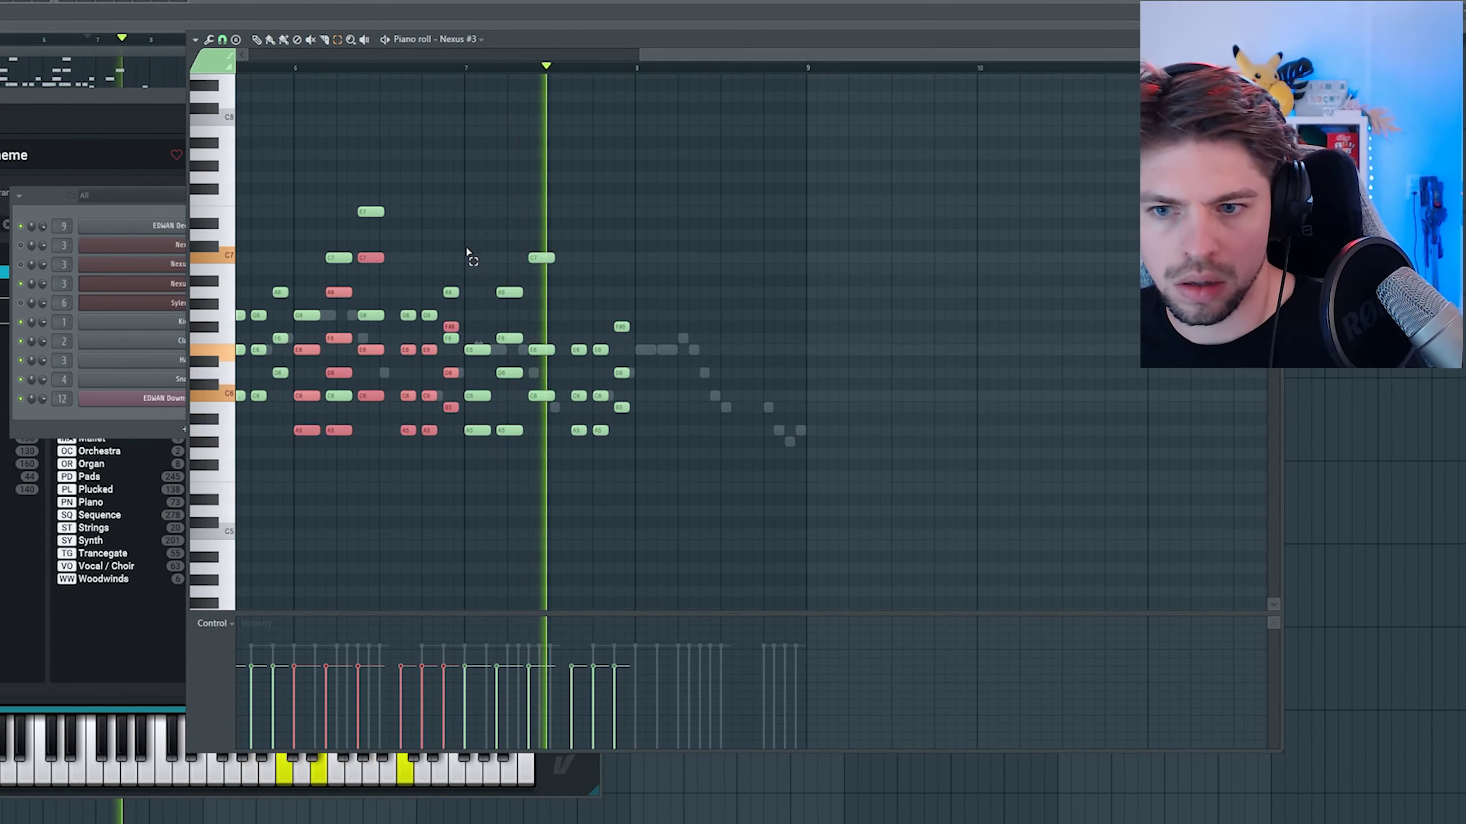
{"action": "key", "text": "space"}
{"action": "key", "text": "space"}
{"action": "left_click_drag", "start_coordinate": [301, 350], "coordinate": [619, 340]}
{"action": "key", "text": "space"}
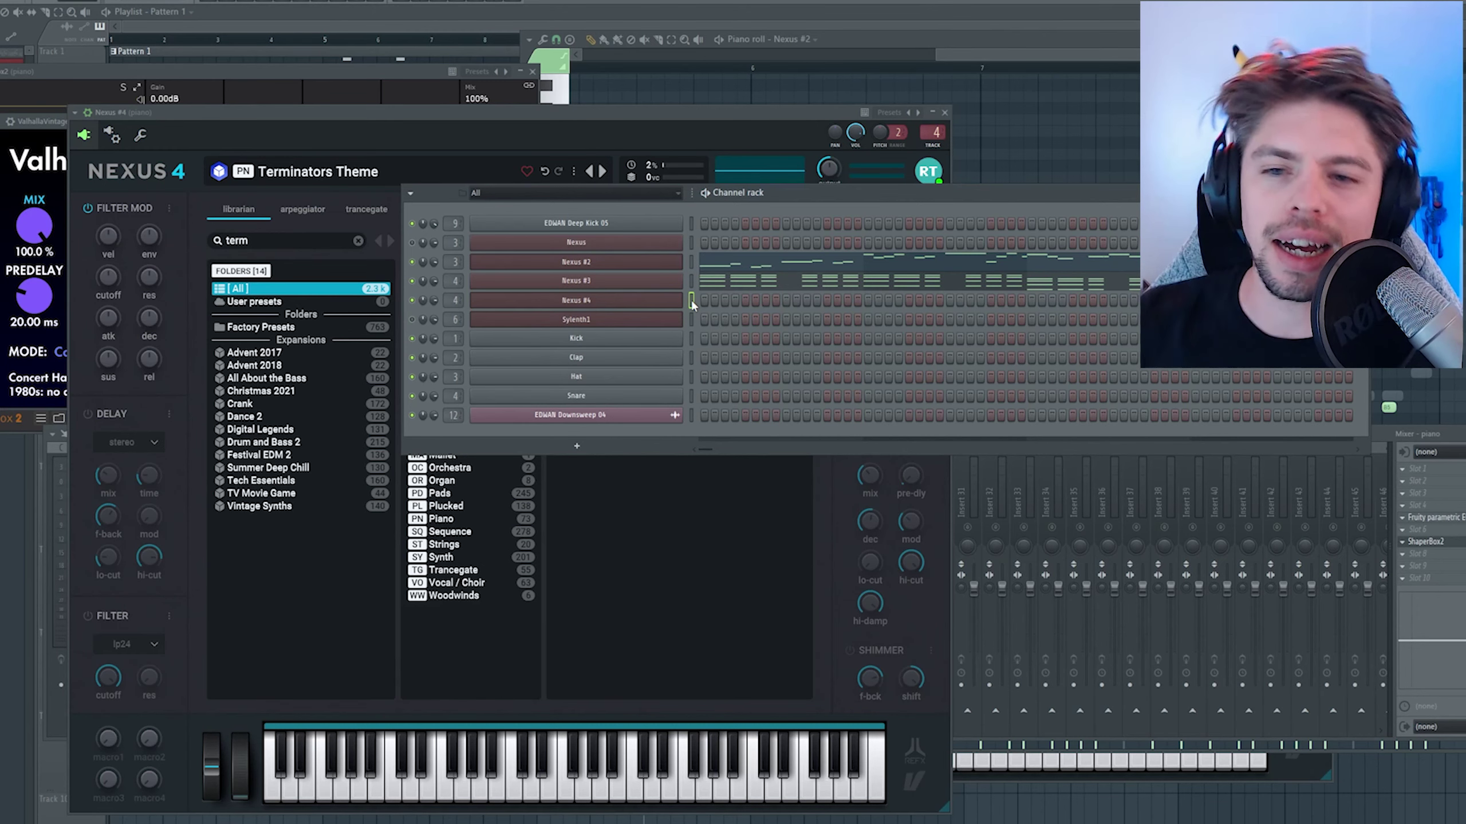
Step: Paste the chord notes into Nexus #4, load the Nexus Grandpiano preset and play the layer
{"action": "key", "text": "ctrl+v"}
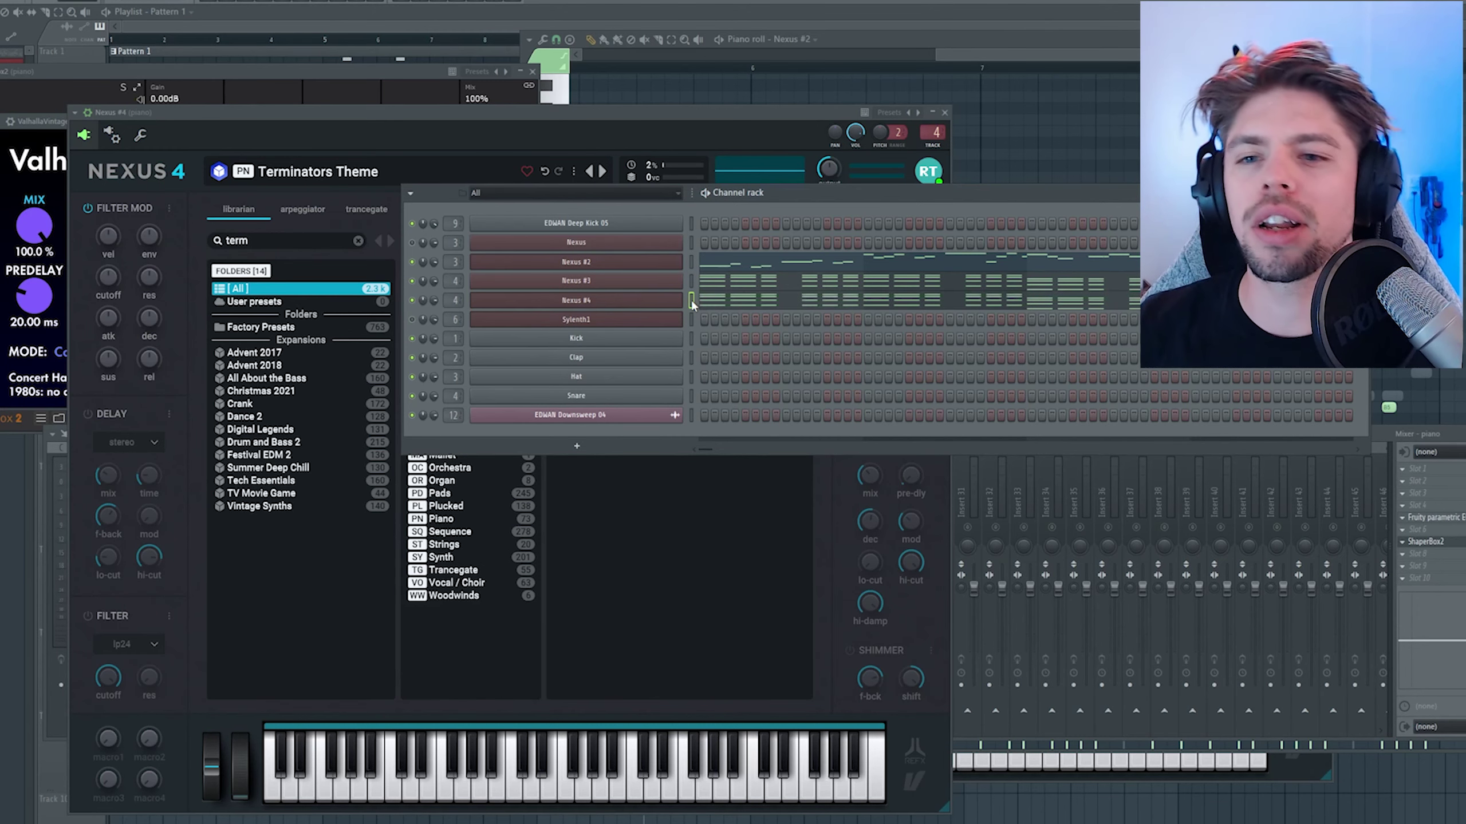
{"action": "left_click", "coordinate": [627, 301]}
{"action": "left_click", "coordinate": [628, 301]}
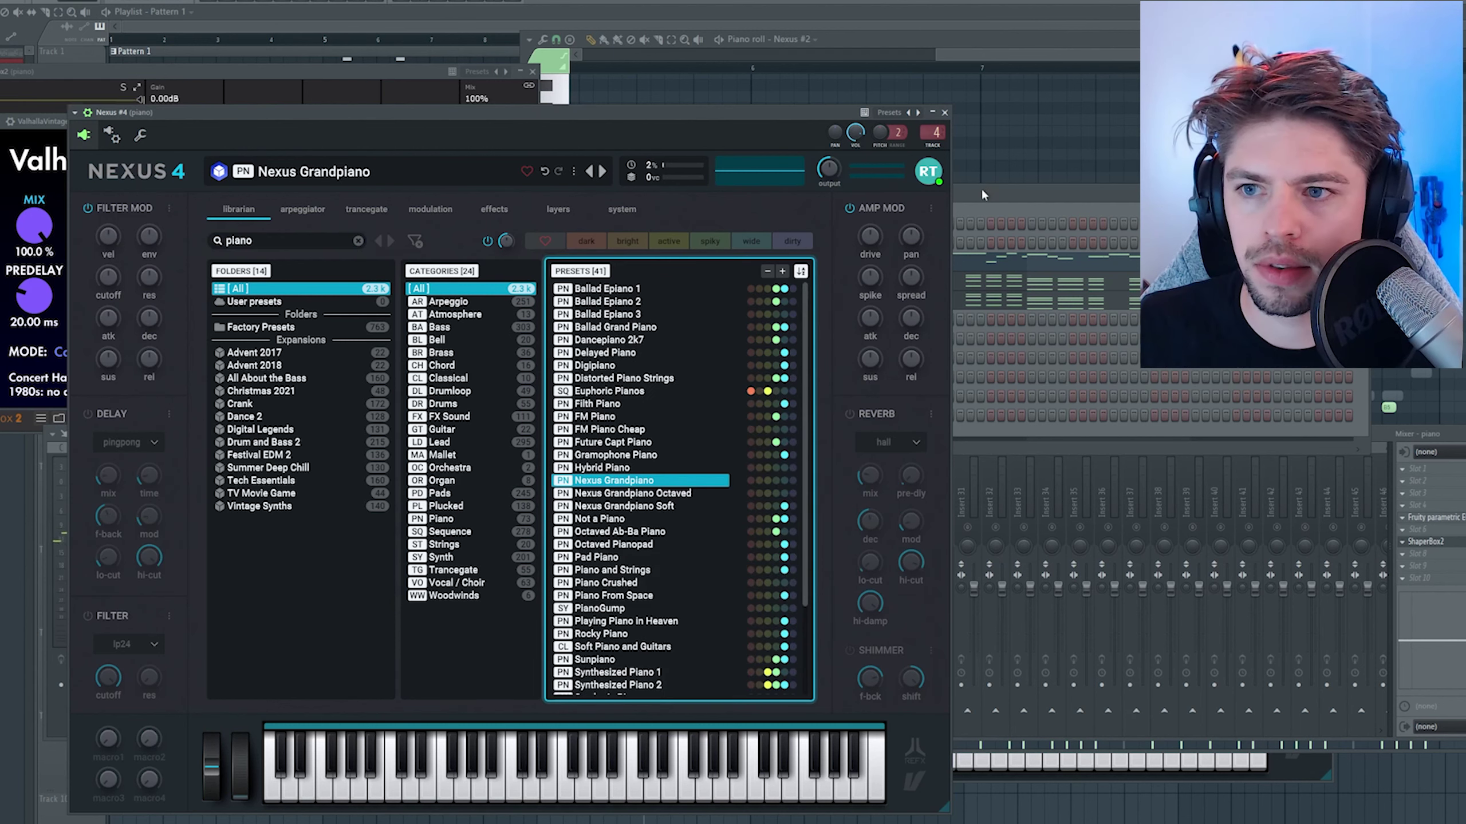
{"action": "left_click", "coordinate": [983, 192]}
{"action": "key", "text": "space"}
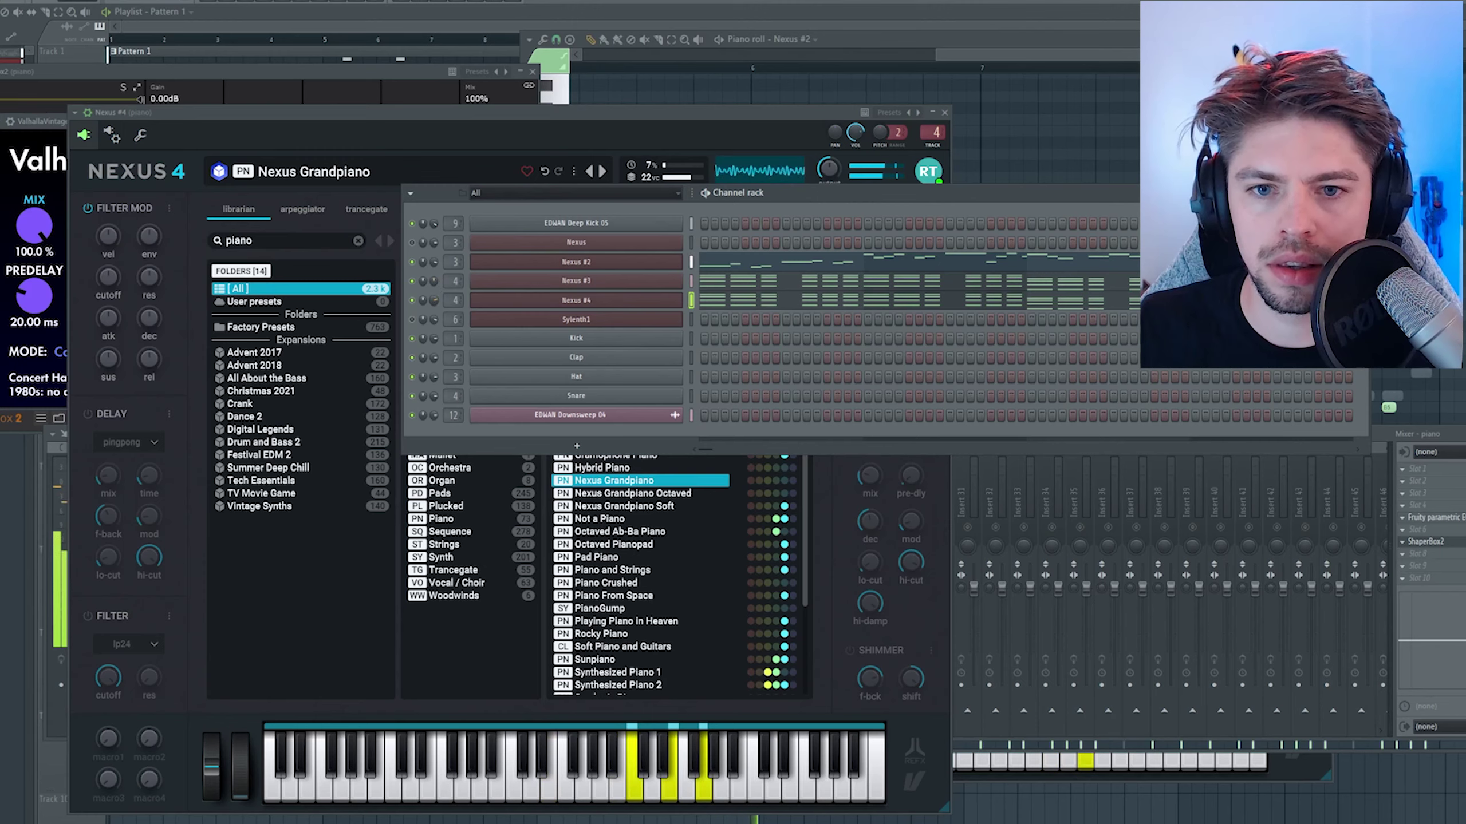
Step: Transpose the Nexus #4 piano chords down one octave
{"action": "left_click", "coordinate": [735, 304]}
{"action": "key", "text": "ctrl+Down"}
{"action": "key", "text": "F6"}
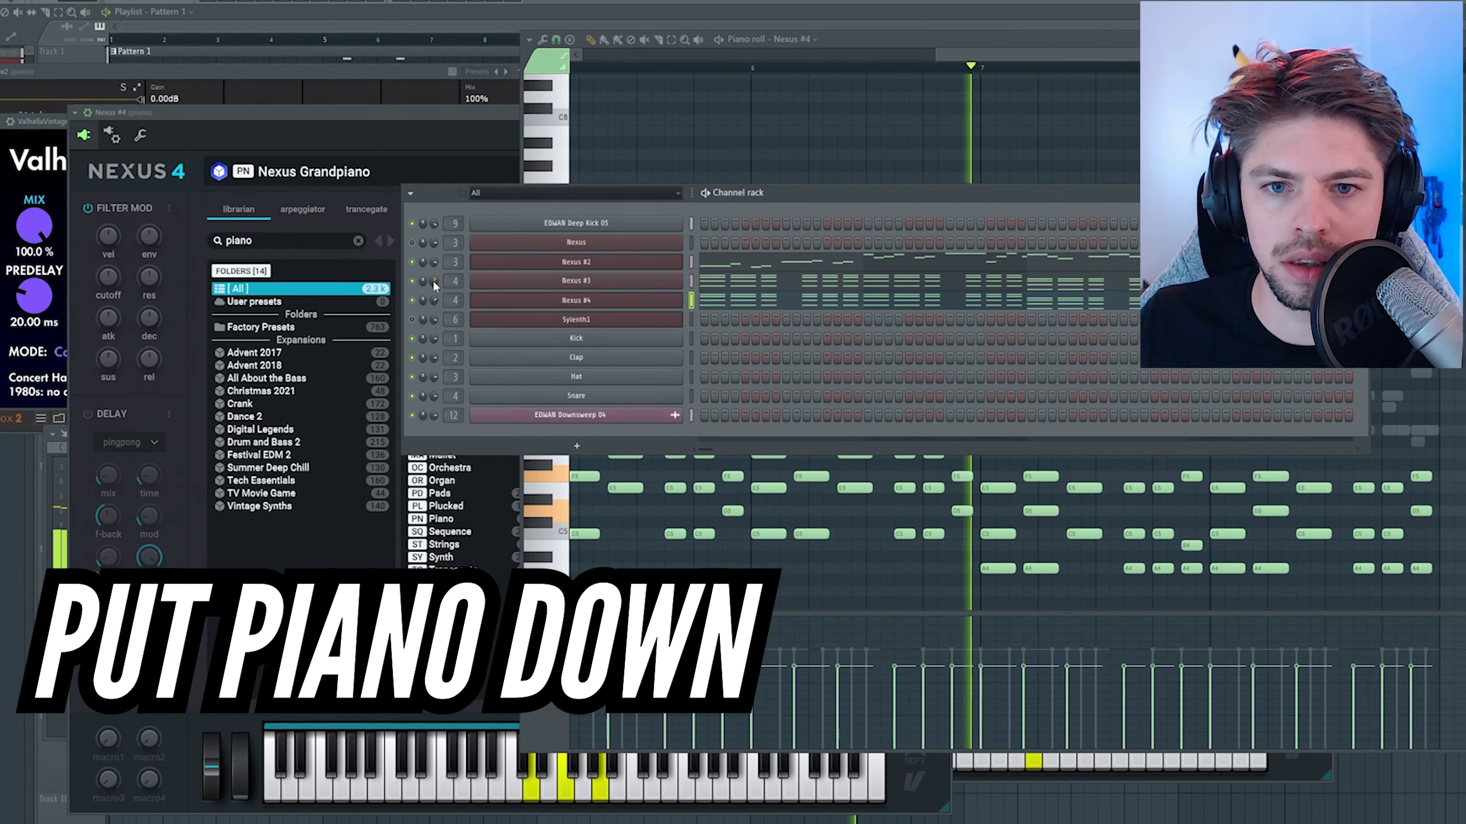
Step: Lengthen the Sylenth1 bass notes and finish bar 6 with a rising D4 and E4
{"action": "key", "text": "F9"}
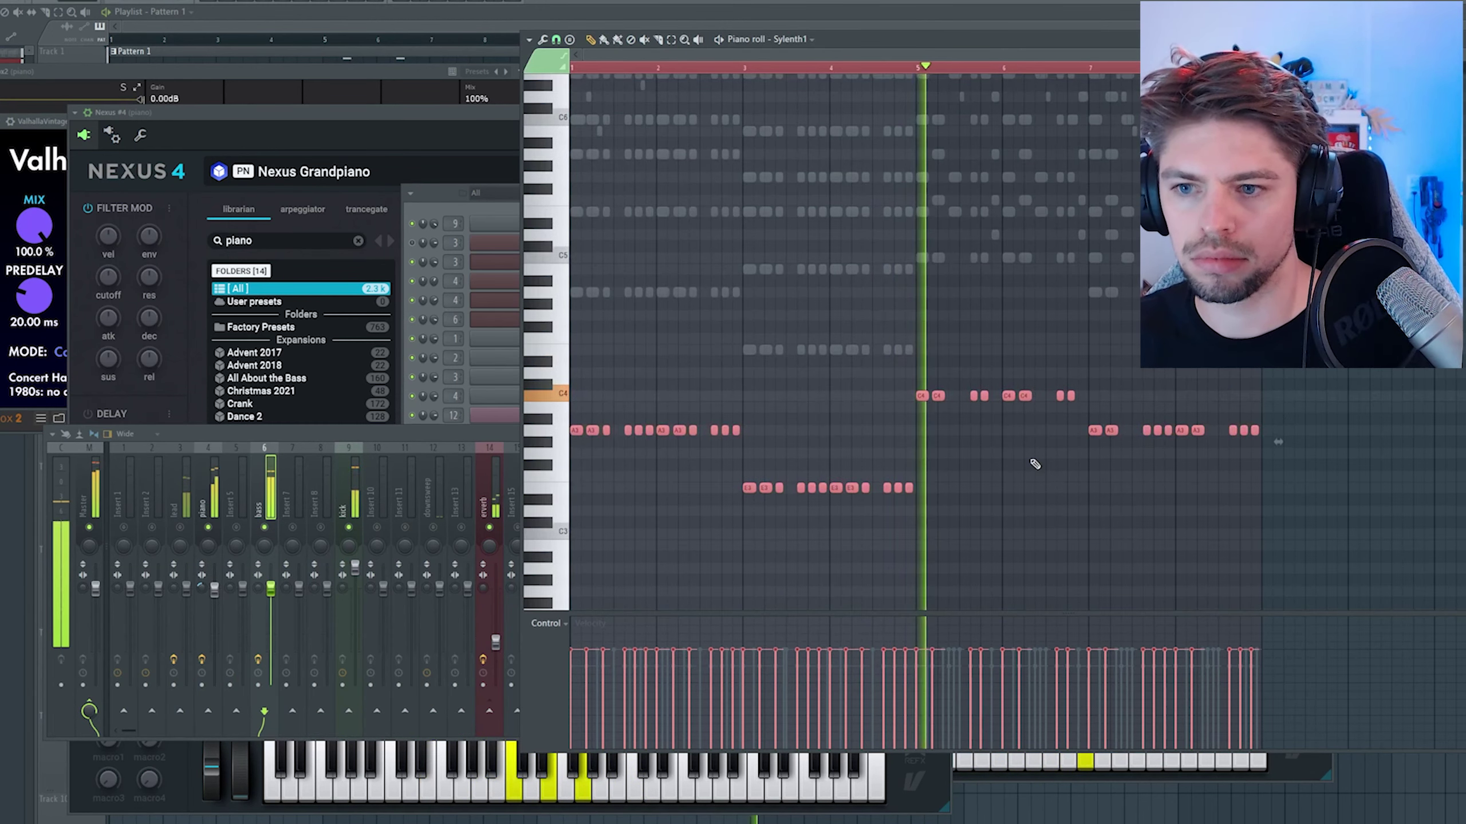
{"action": "left_click", "coordinate": [939, 397], "text": "ctrl"}
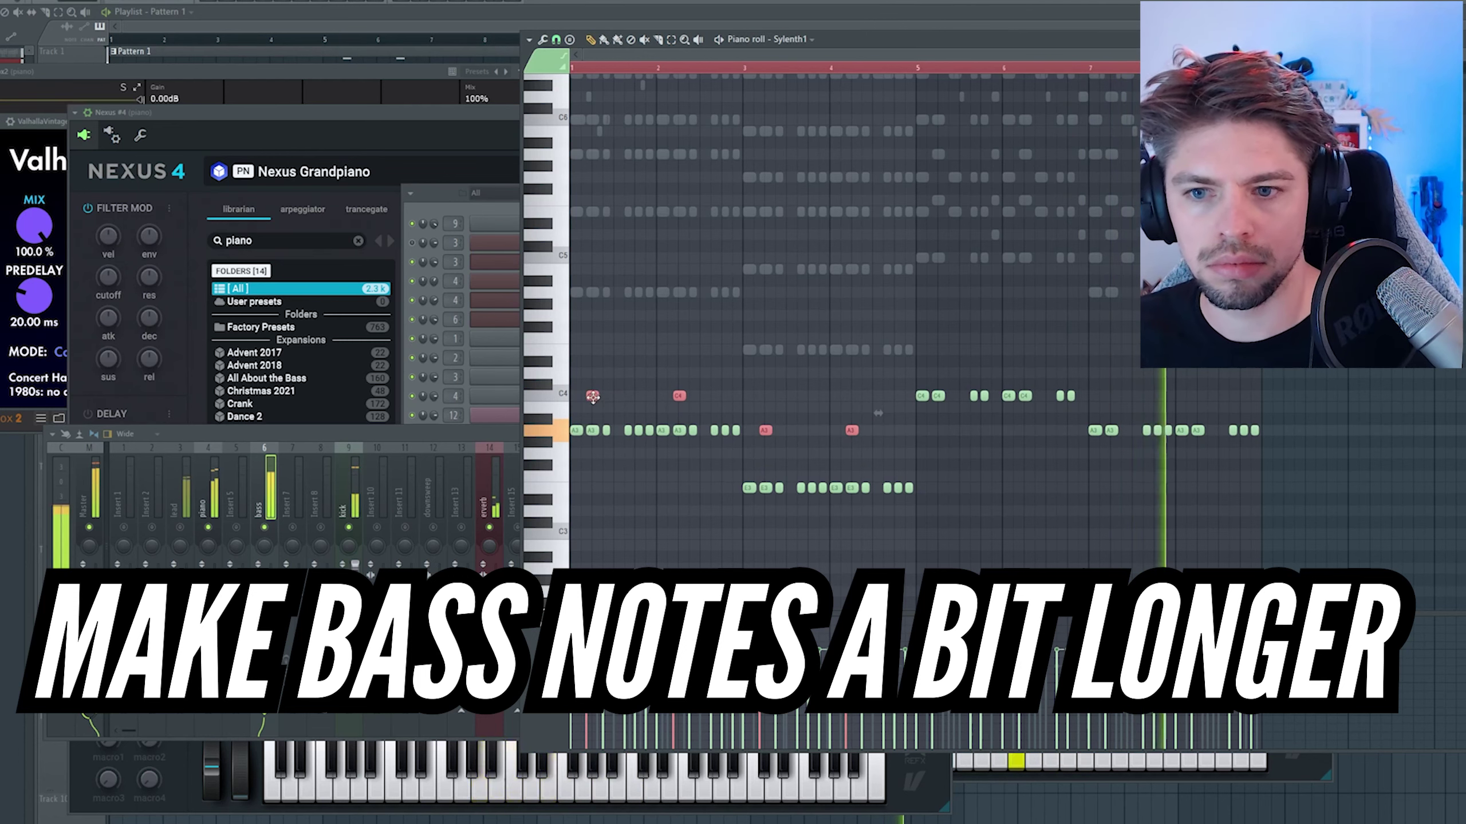
{"action": "left_click_drag", "start_coordinate": [592, 395], "coordinate": [954, 394]}
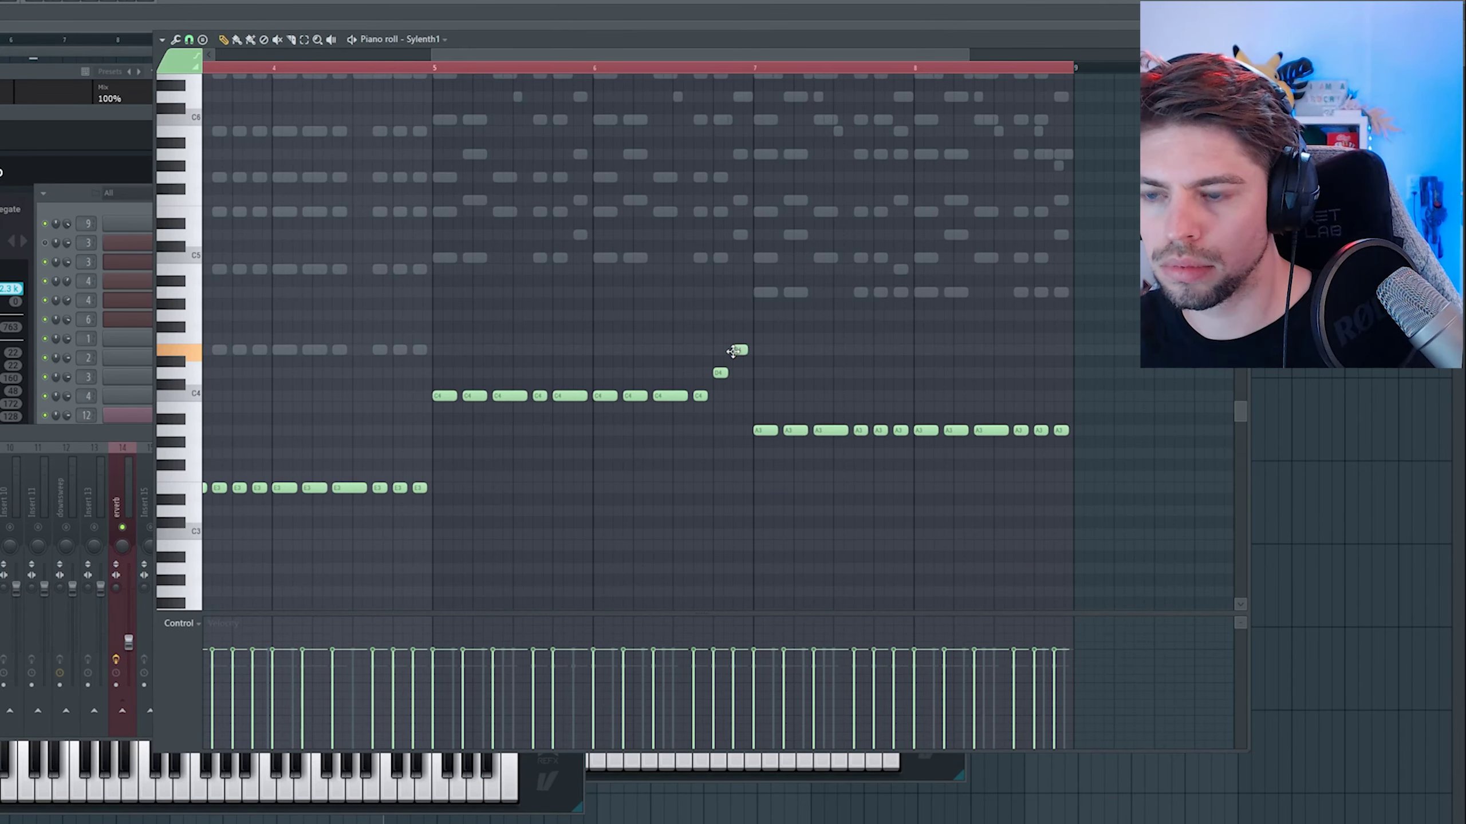
{"action": "key", "text": "space"}
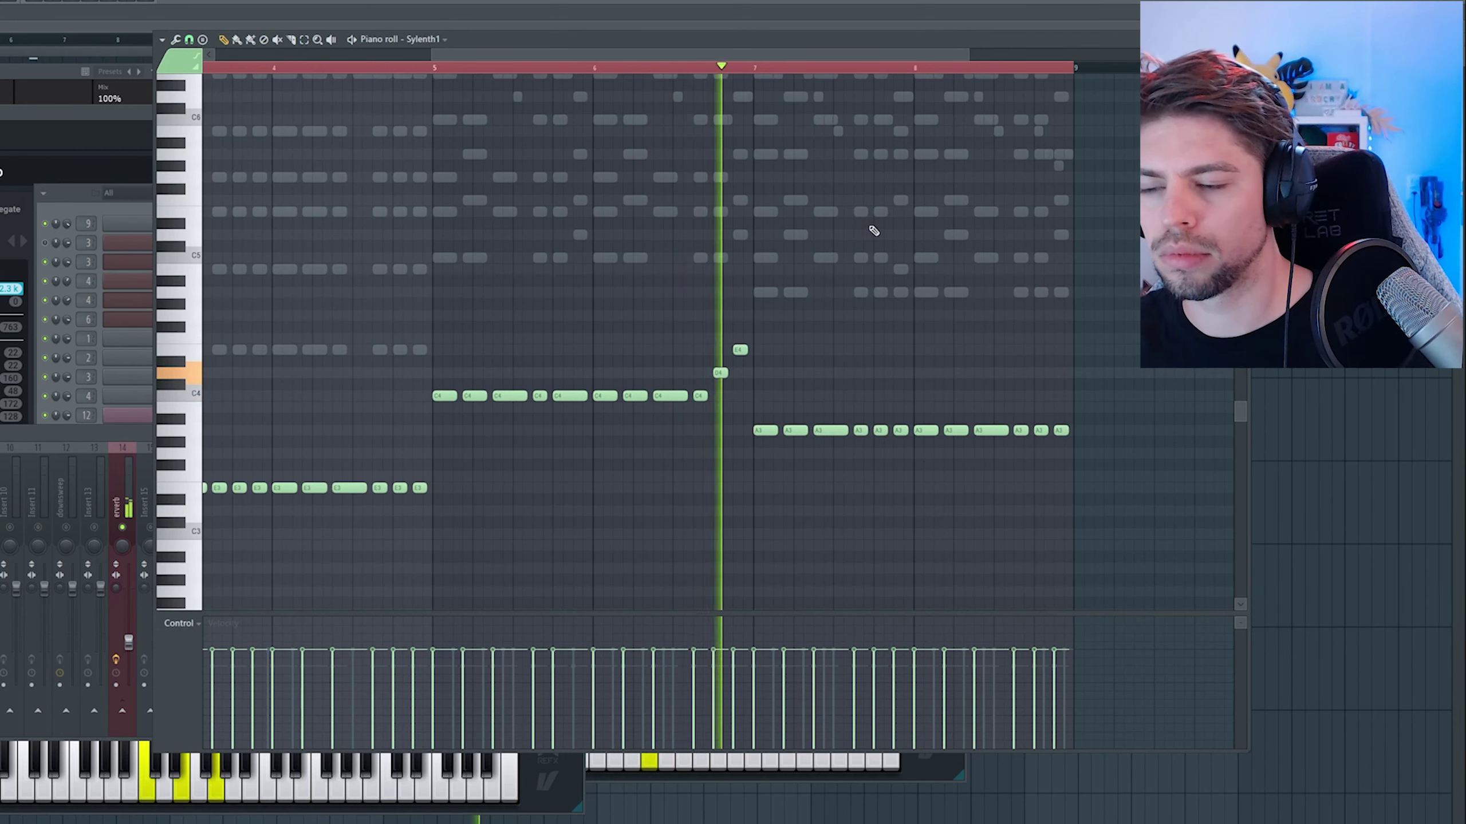
Step: Load the PanFlute preset in Nexus #5 and give the channel the melody notes
{"action": "key", "text": "F6"}
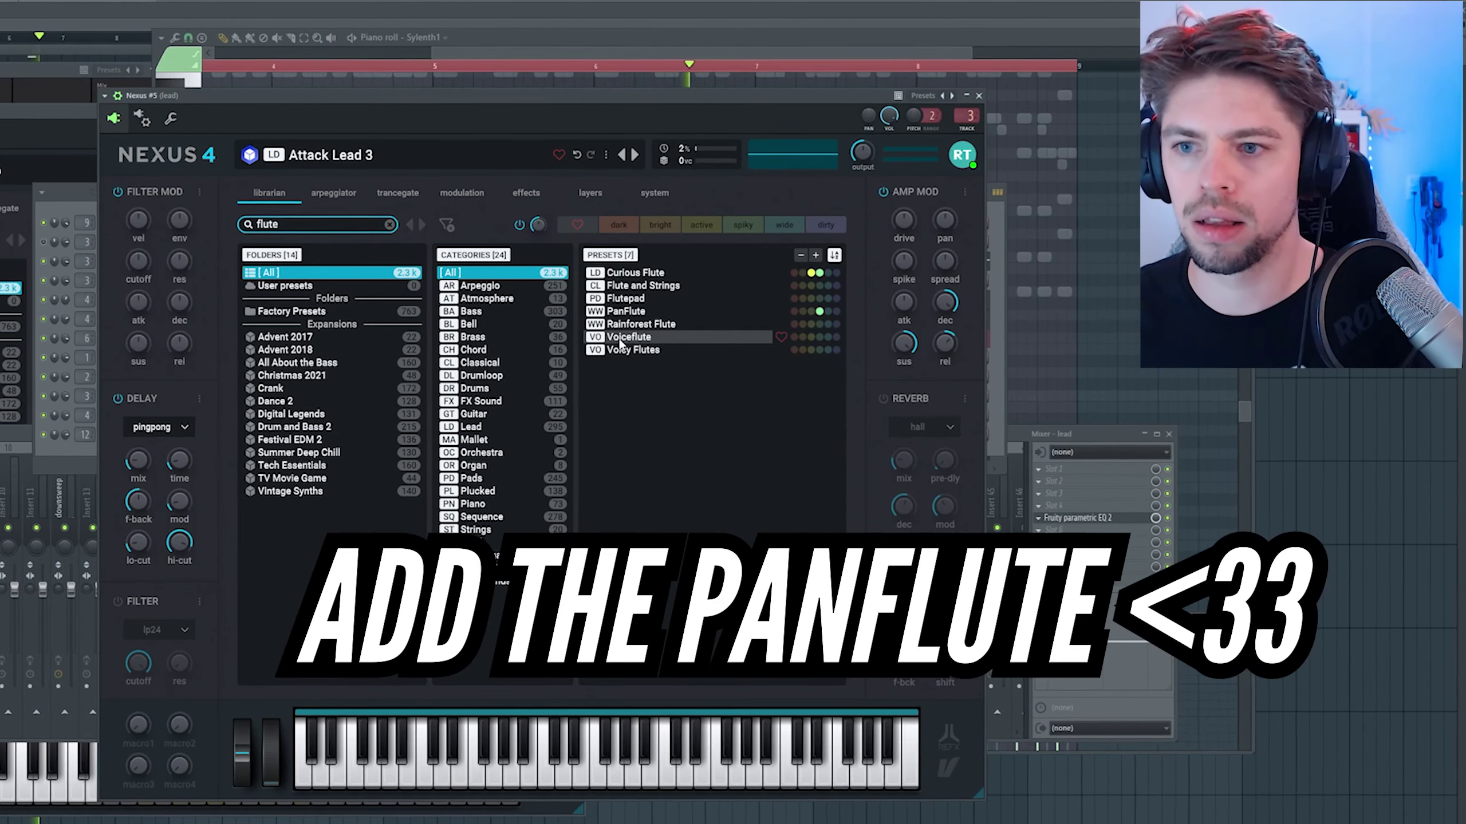
{"action": "left_click", "coordinate": [635, 312]}
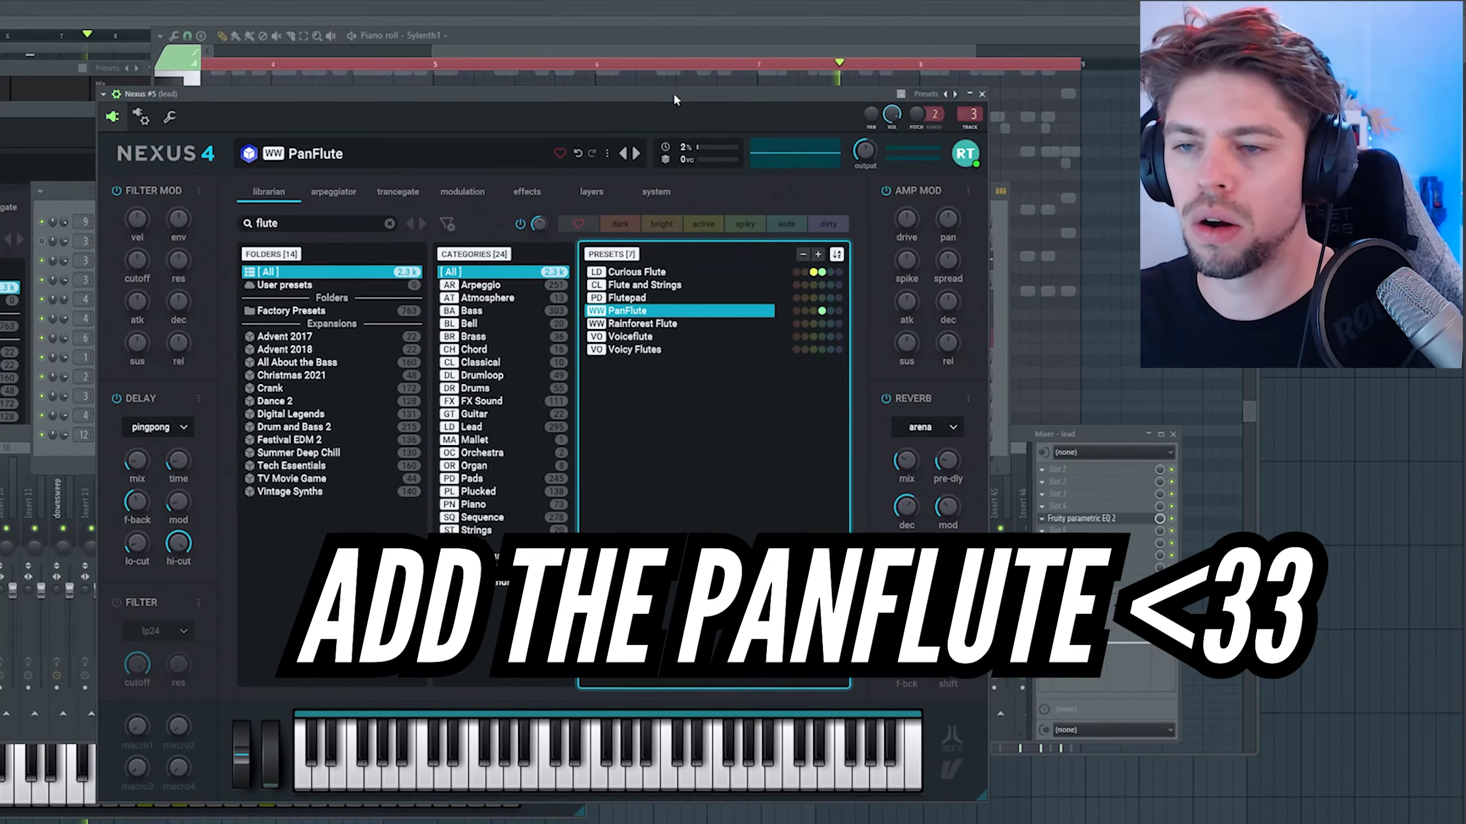
{"action": "left_click_drag", "start_coordinate": [673, 91], "coordinate": [1051, 6]}
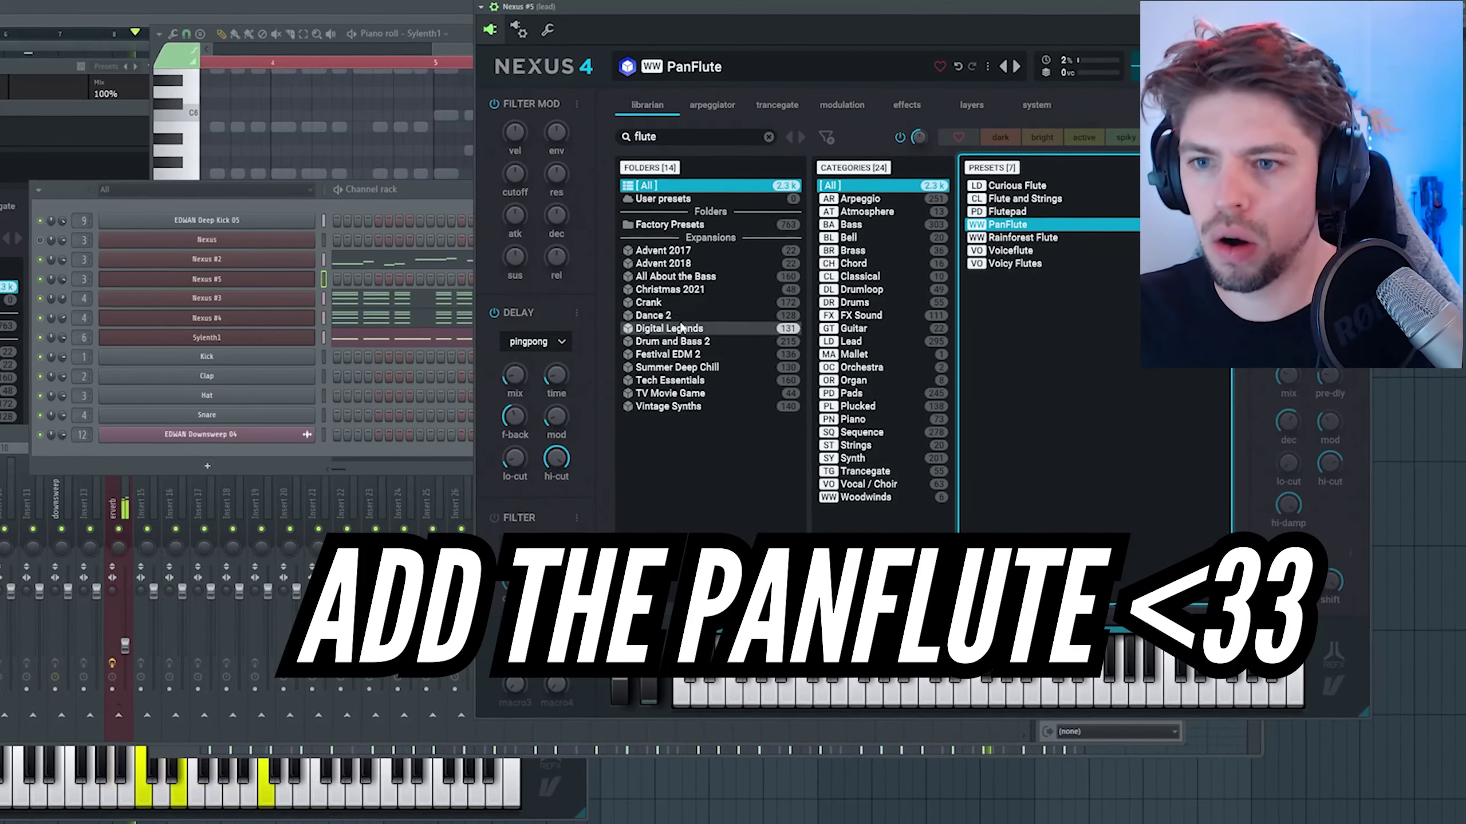
{"action": "left_click", "coordinate": [321, 277]}
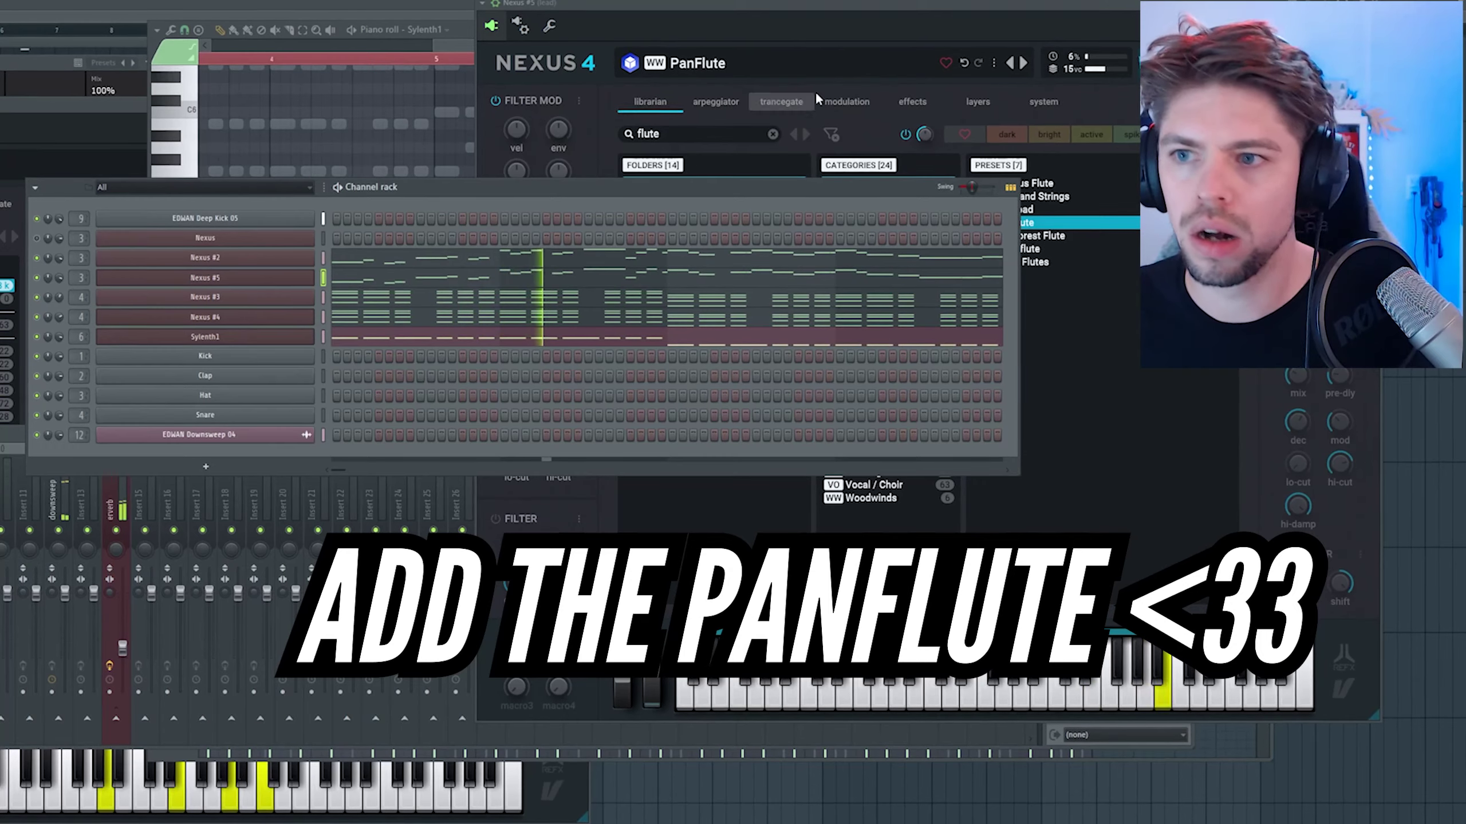
Step: Turn off the PanFlute preset's reverb and check its effects, layers, modulation and trancegate settings
{"action": "left_click", "coordinate": [919, 99]}
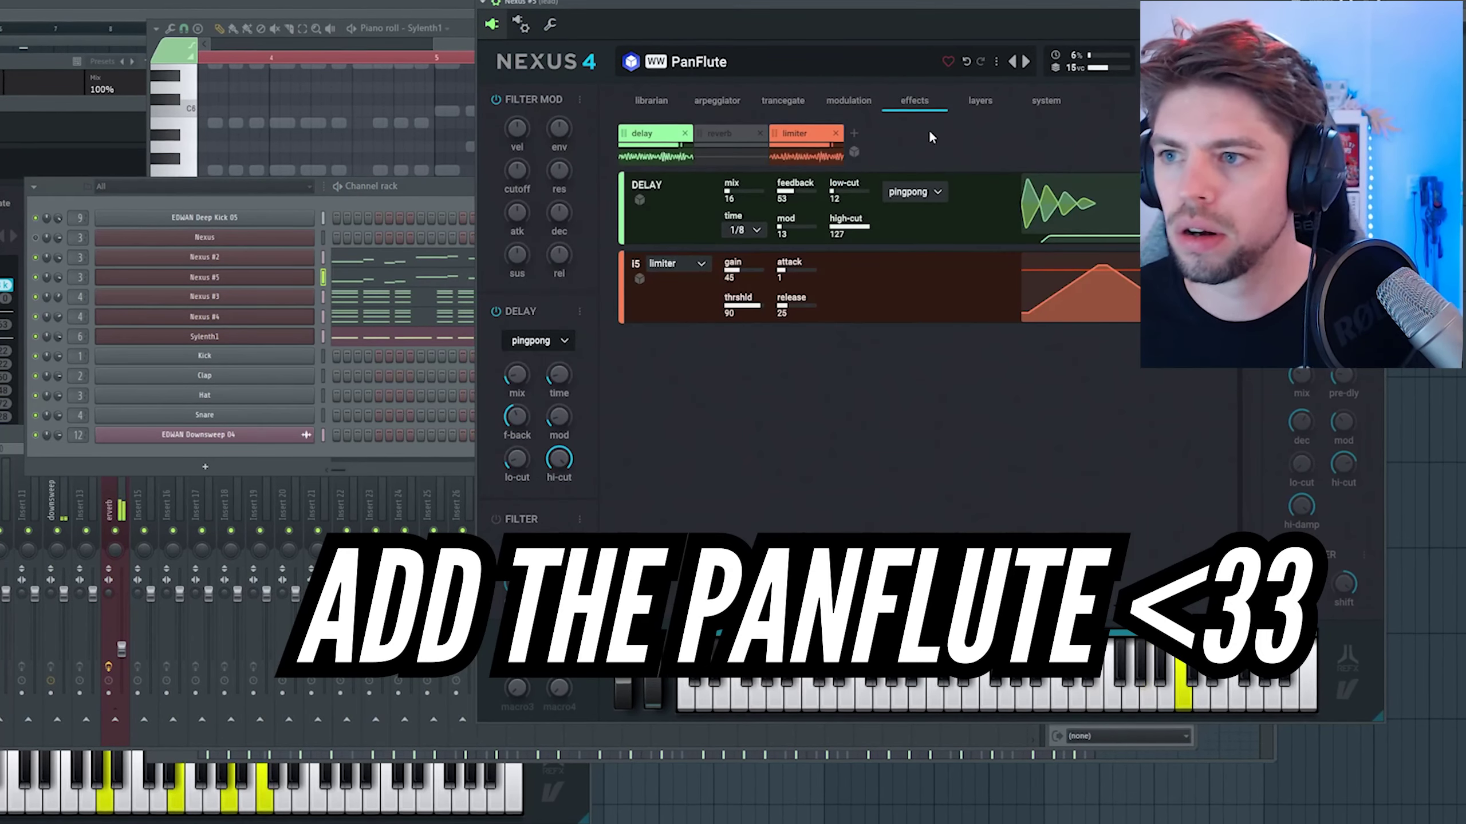
{"action": "left_click", "coordinate": [981, 102]}
{"action": "left_click", "coordinate": [853, 98]}
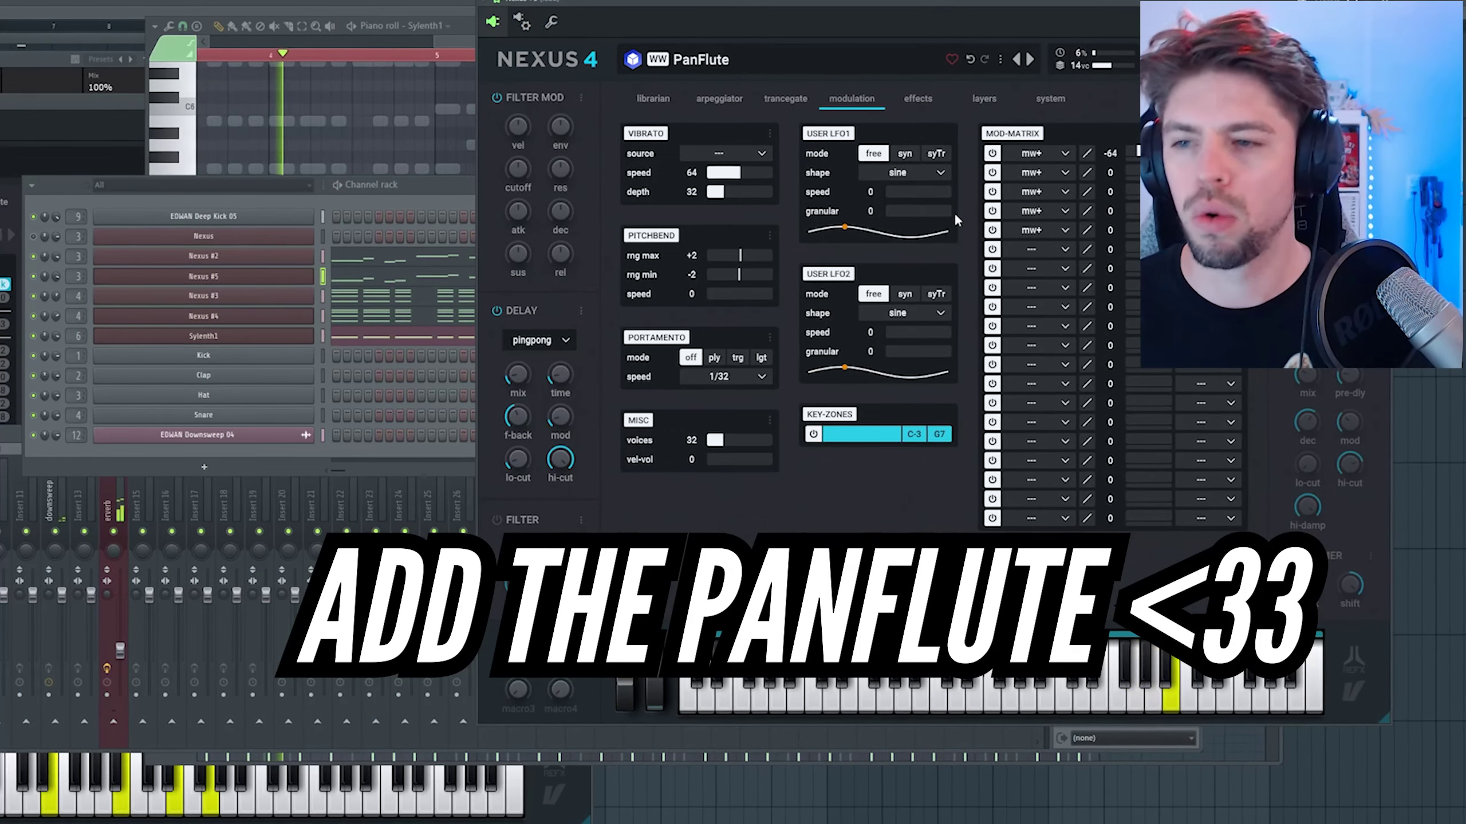
{"action": "left_click", "coordinate": [773, 96]}
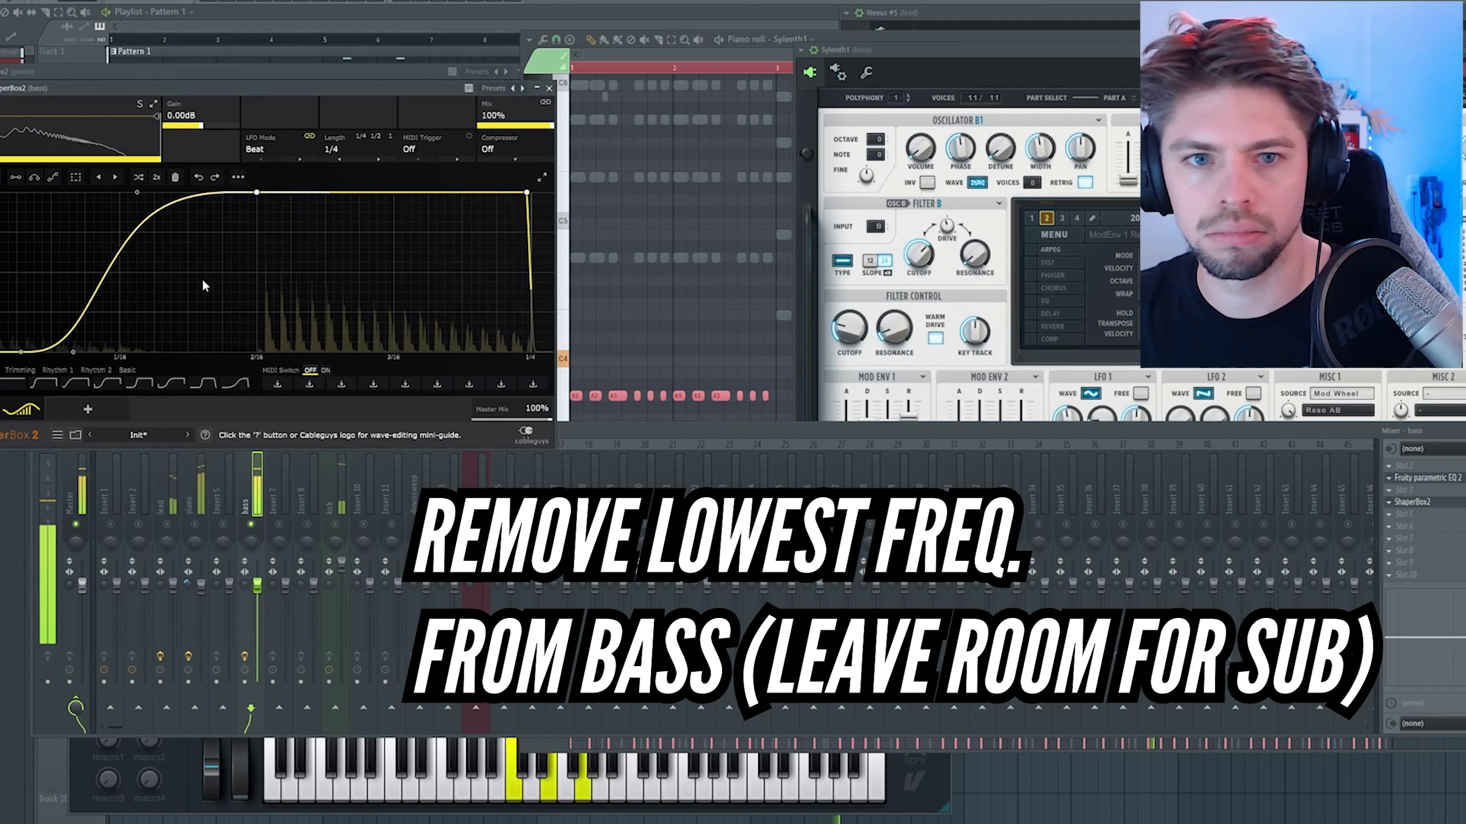
Step: Nudge the upper point of the bass track's ShaperBox2 volume curve slightly earlier
{"action": "mouse_move", "coordinate": [137, 192]}
{"action": "left_mouse_down"}
{"action": "mouse_move", "coordinate": [93, 197]}
{"action": "mouse_move", "coordinate": [132, 192]}
{"action": "left_mouse_up"}
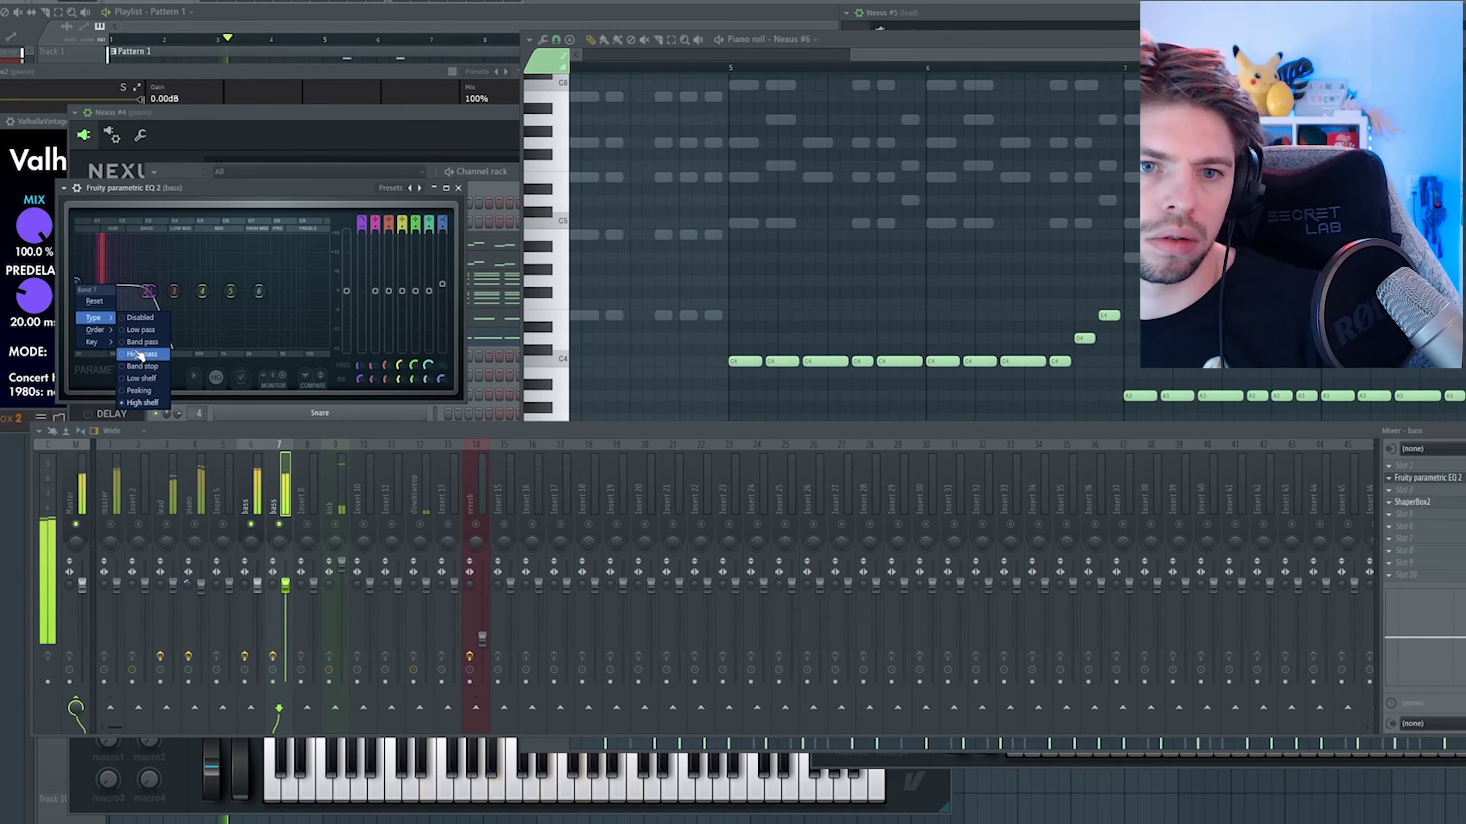
Step: Cut the sub track's lowest frequencies with a Steep 6 high-pass band in its Fruity parametric EQ 2
{"action": "left_click", "coordinate": [137, 354]}
{"action": "right_click", "coordinate": [76, 291]}
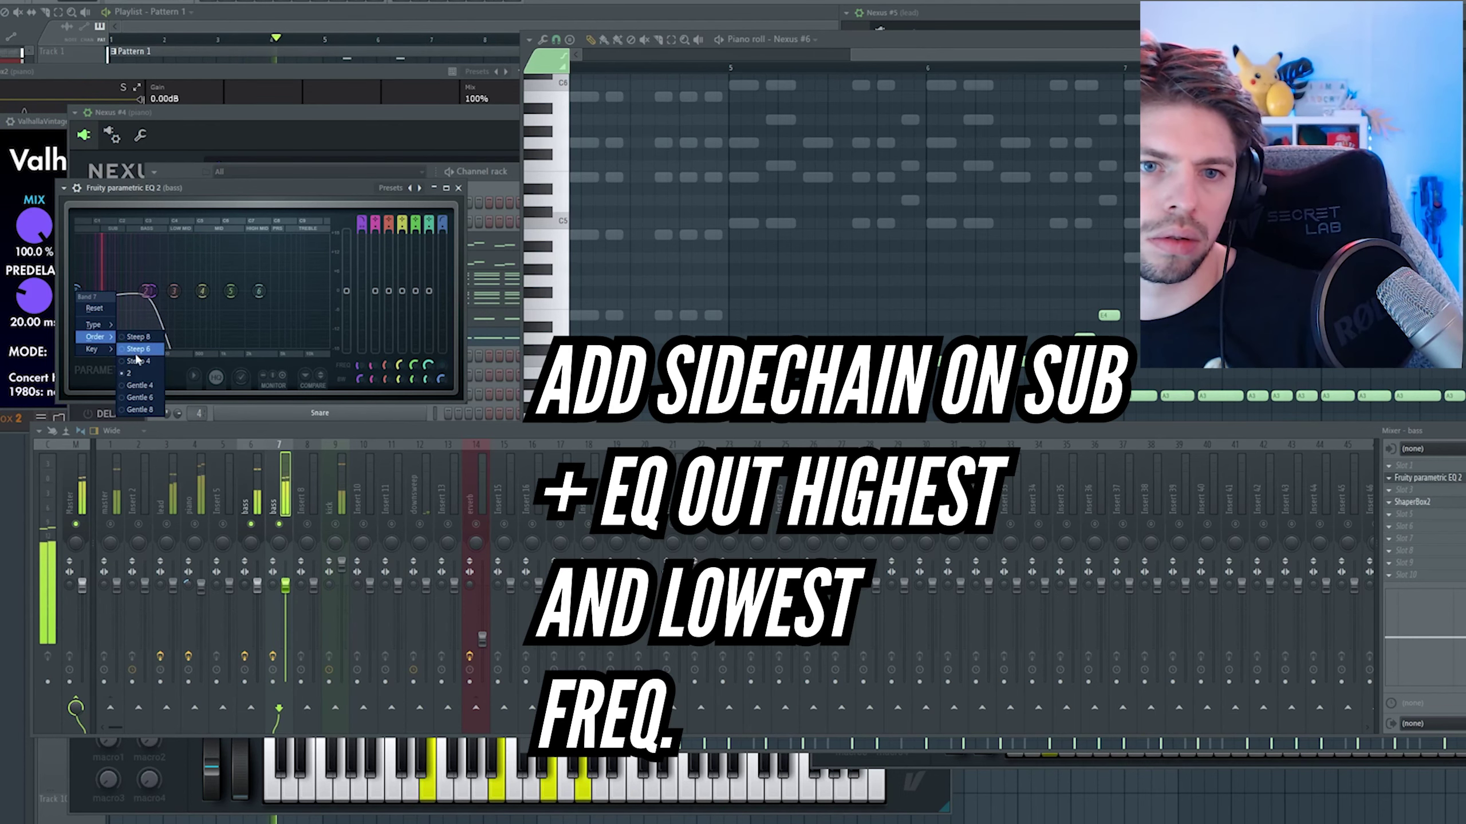
{"action": "left_click", "coordinate": [138, 351]}
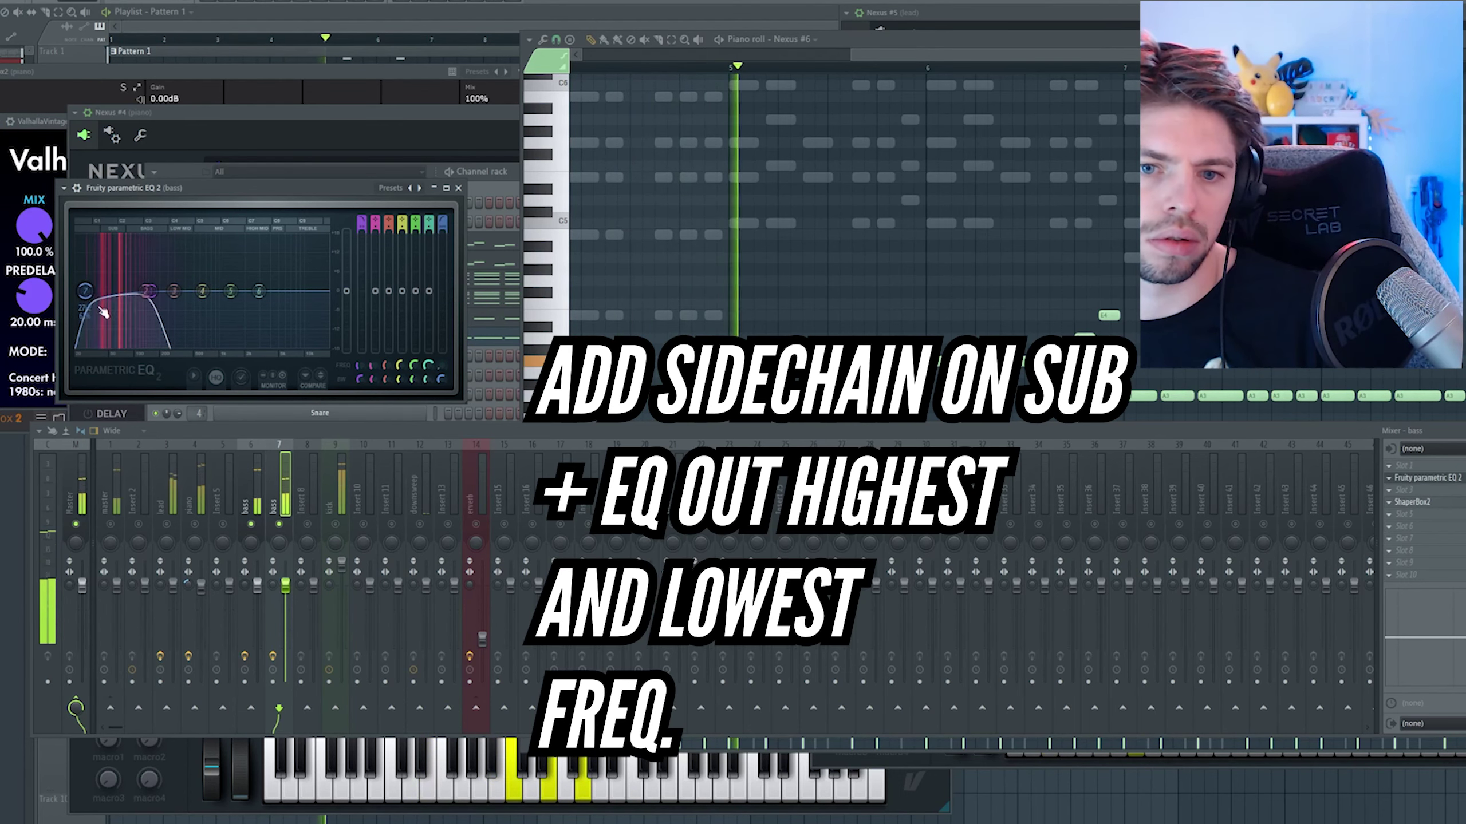
{"action": "left_click", "coordinate": [328, 507]}
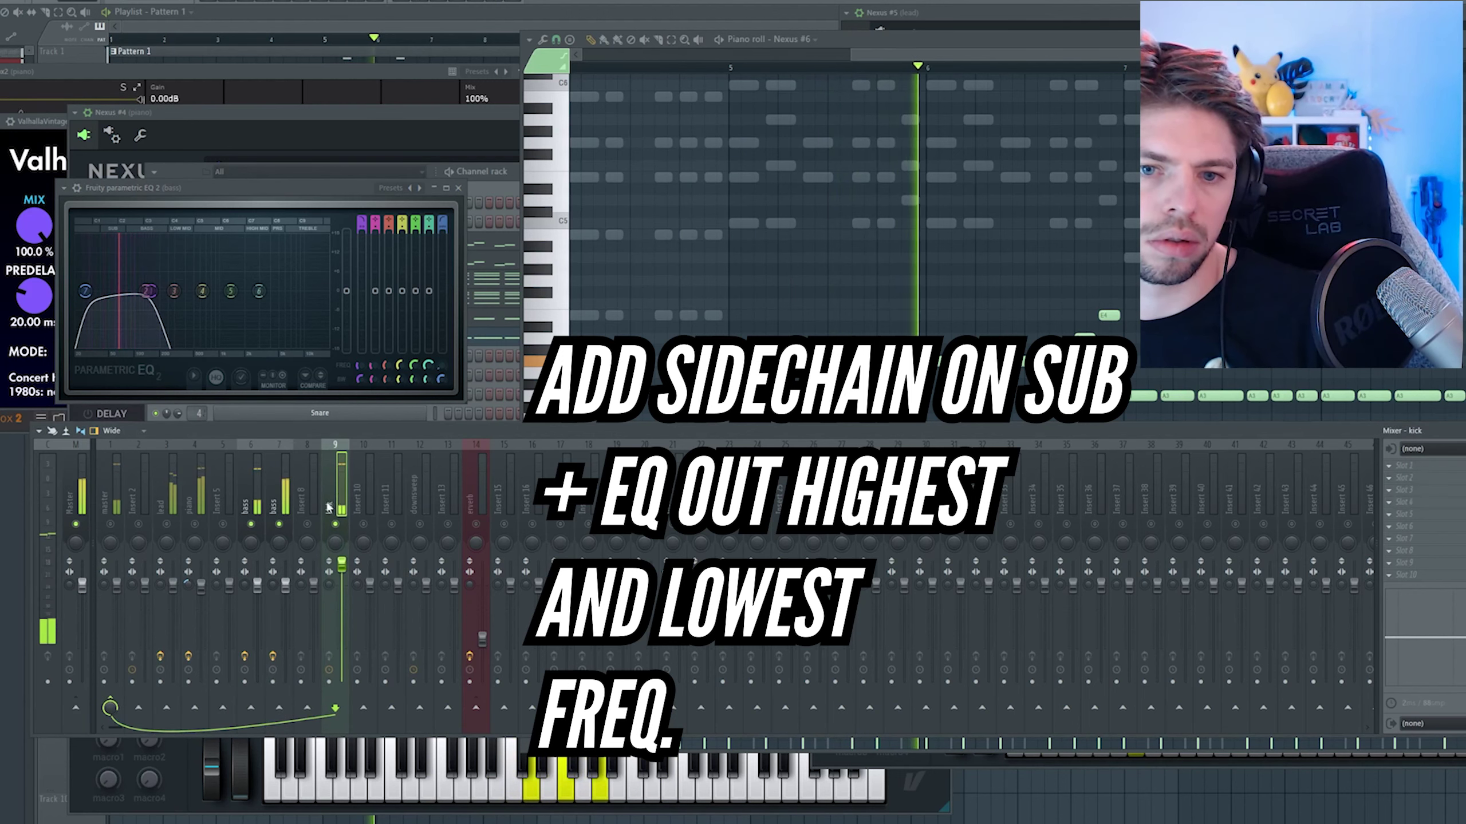
{"action": "left_click", "coordinate": [277, 500]}
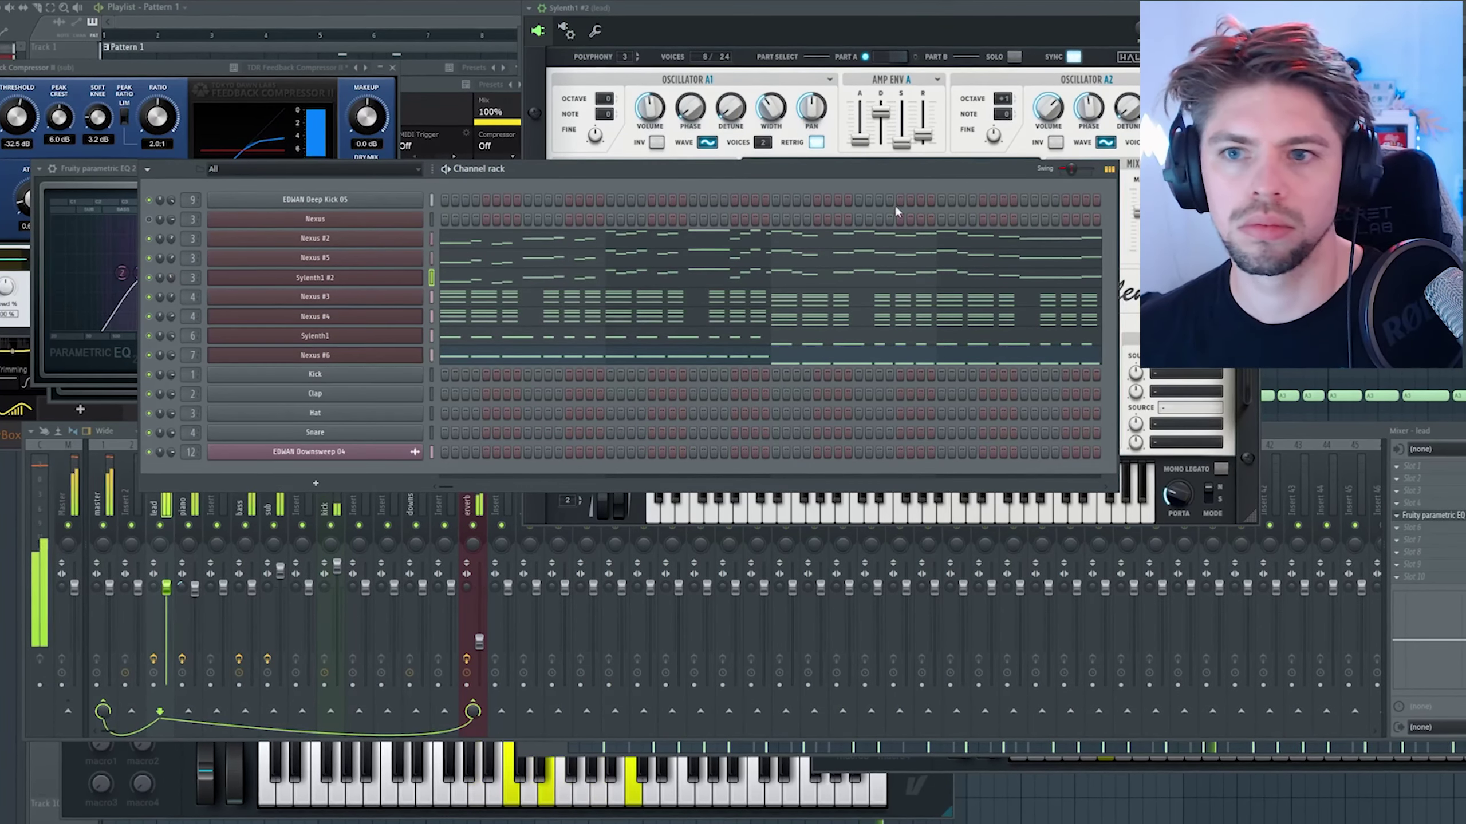
Step: Lower part A's amp envelope decay in Sylenth1 #2's LD Dist Guitar Lead and set part B's release to 1.800
{"action": "left_click", "coordinate": [915, 56]}
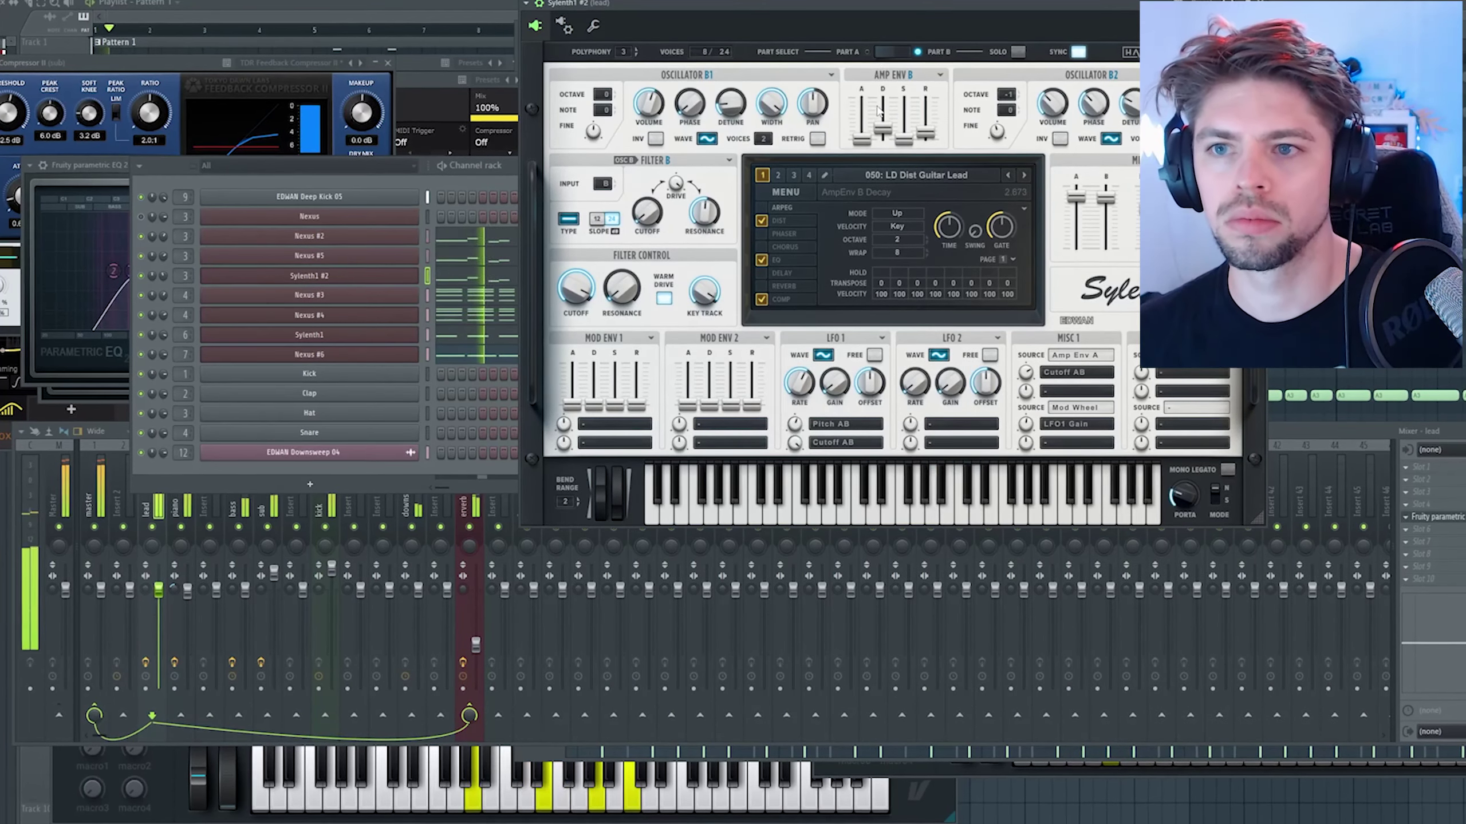
{"action": "left_click", "coordinate": [876, 53]}
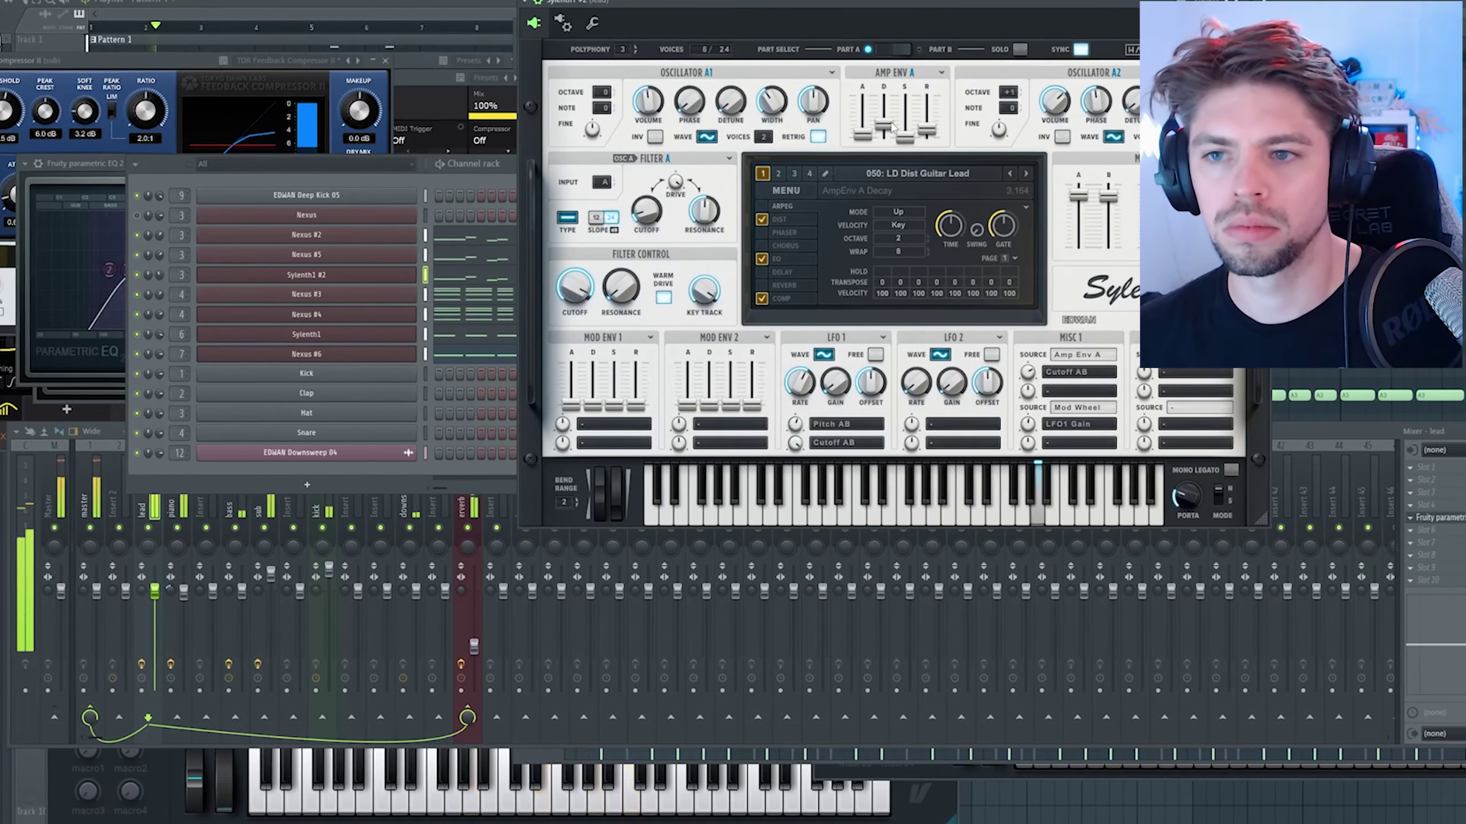
{"action": "mouse_move", "coordinate": [883, 118]}
{"action": "left_mouse_down"}
{"action": "mouse_move", "coordinate": [889, 147]}
{"action": "mouse_move", "coordinate": [930, 143]}
{"action": "mouse_move", "coordinate": [888, 130]}
{"action": "left_mouse_up"}
{"action": "left_click", "coordinate": [900, 47]}
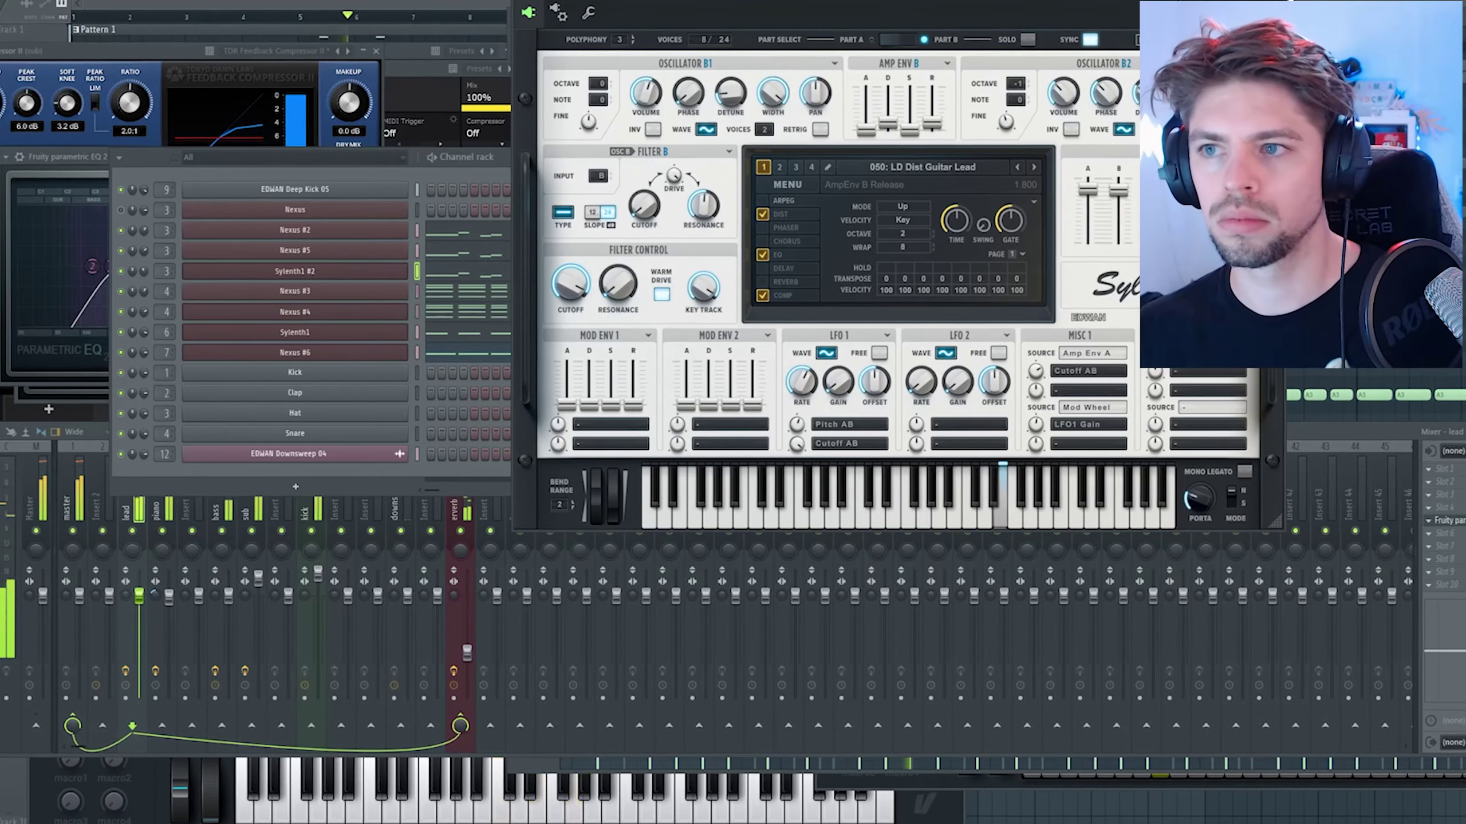
Step: Enable mono legato for part B of Sylenth1 #2's LD Dist Guitar Lead and switch parts
{"action": "left_click", "coordinate": [489, 303]}
{"action": "left_click", "coordinate": [292, 270]}
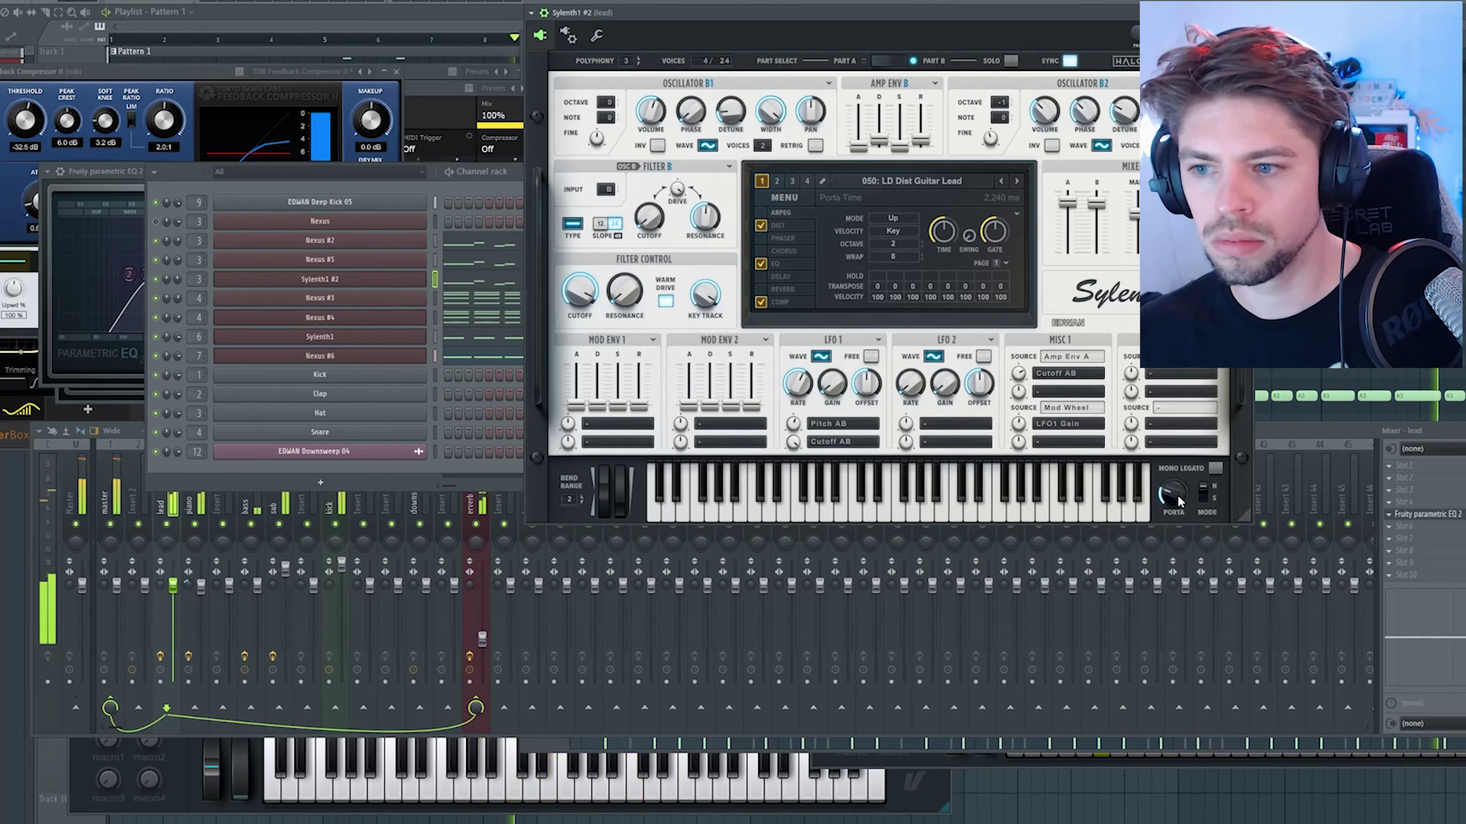
{"action": "left_click", "coordinate": [1216, 469]}
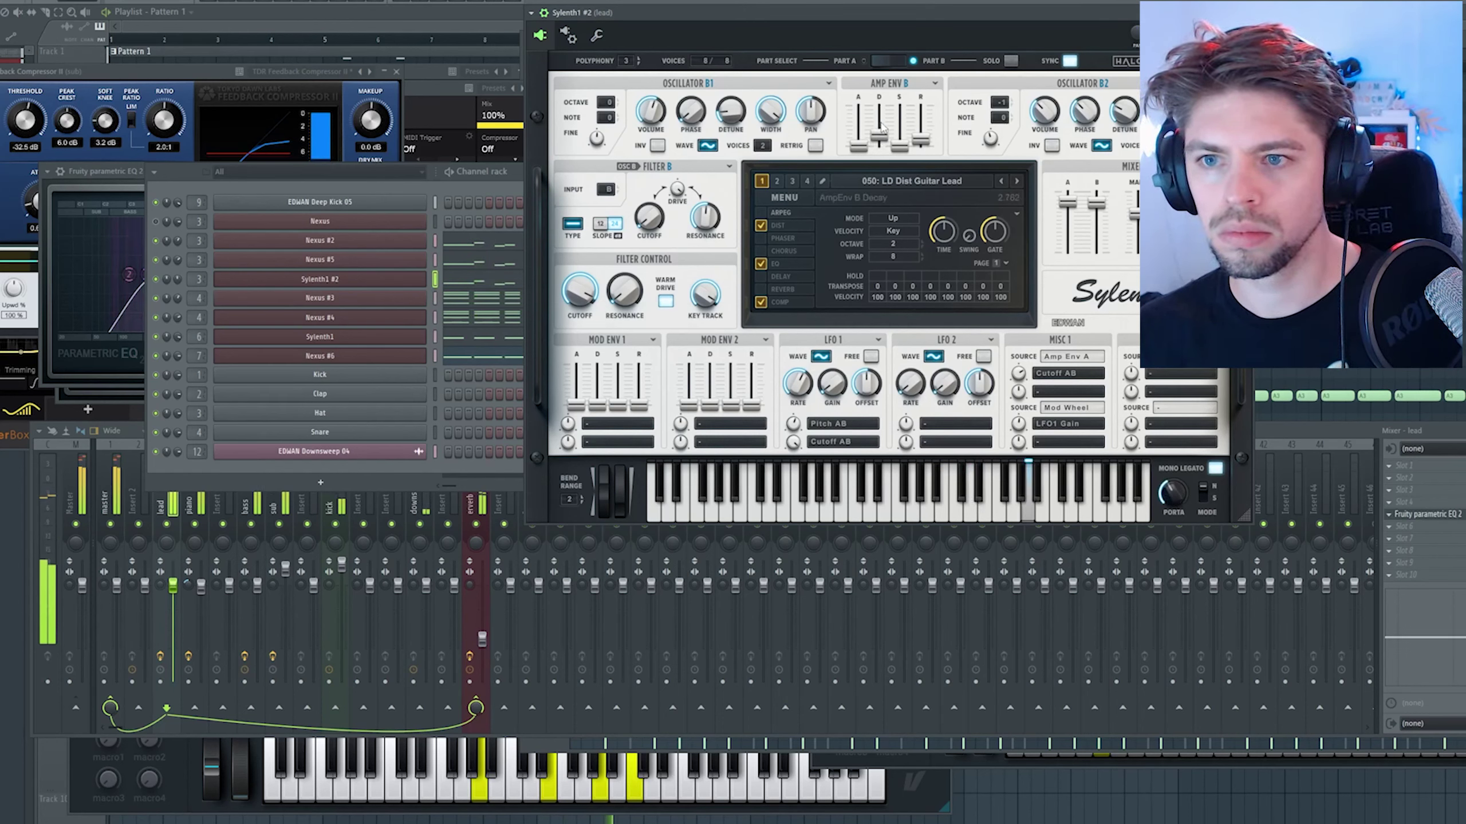
{"action": "left_click", "coordinate": [894, 63]}
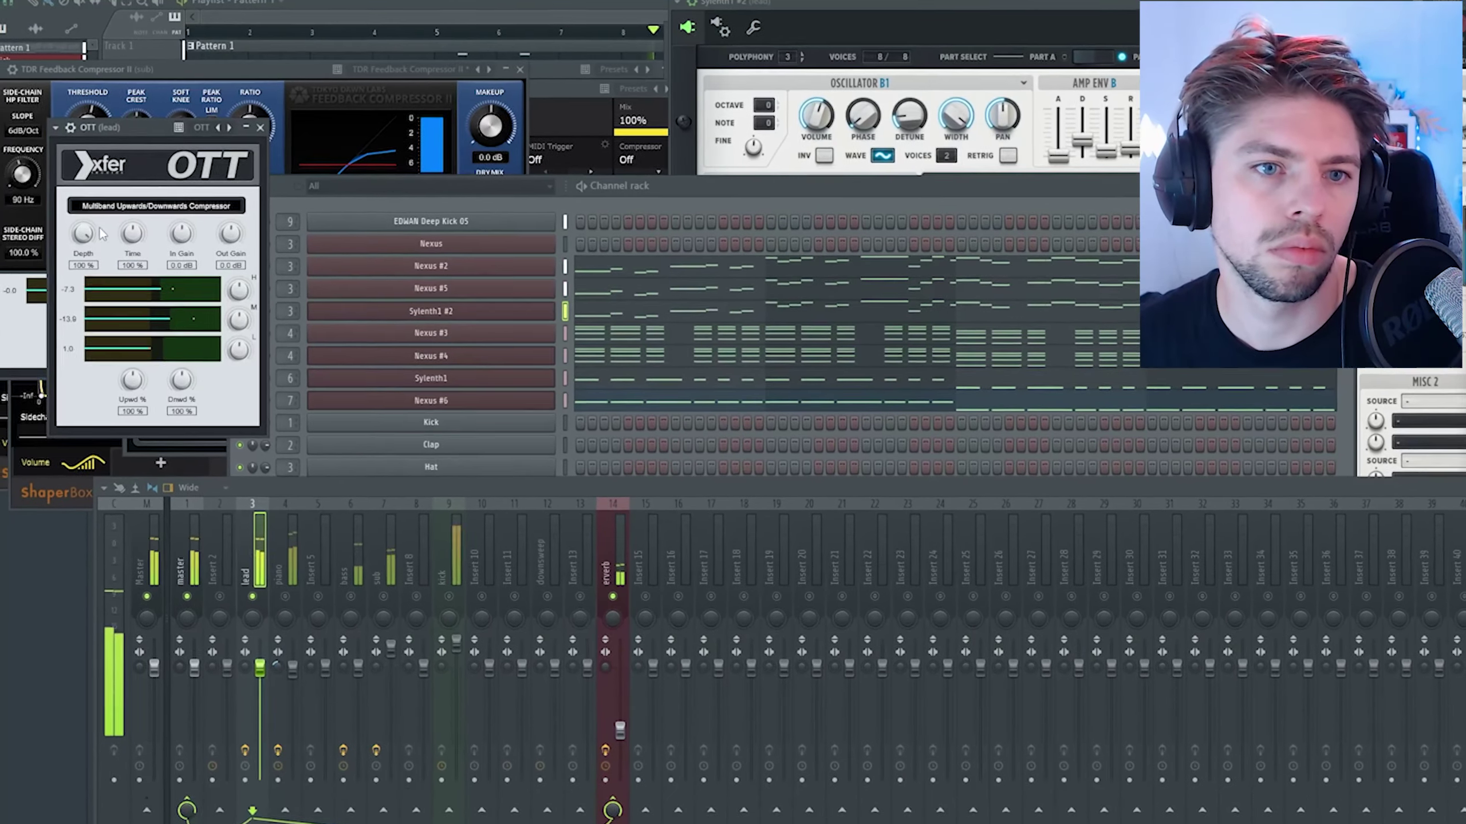
Step: Lower the depth of the lead track's OTT compressor to 11 %
{"action": "left_click_drag", "start_coordinate": [88, 233], "coordinate": [99, 372]}
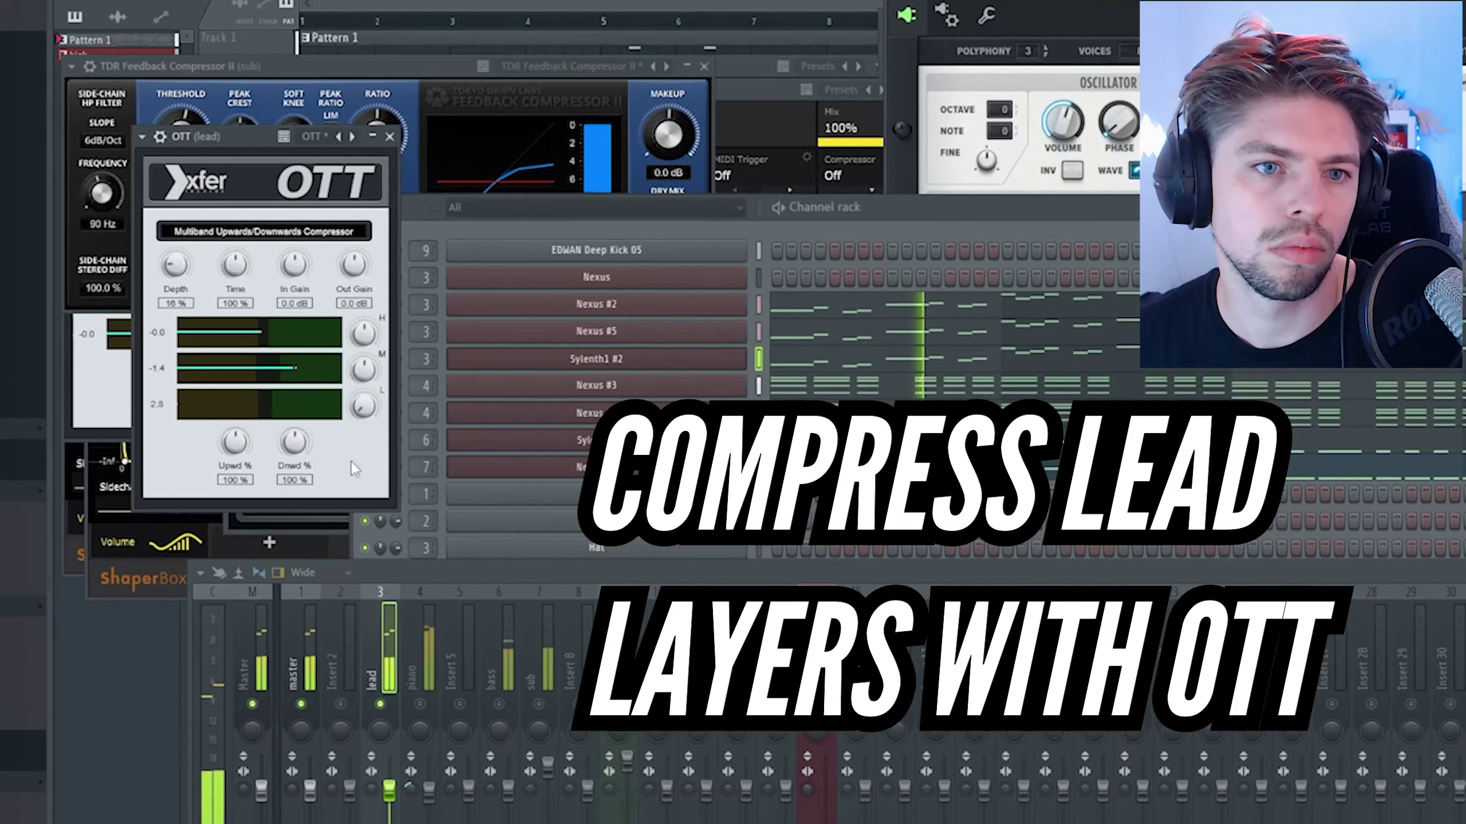
{"action": "left_click_drag", "start_coordinate": [161, 270], "coordinate": [162, 280]}
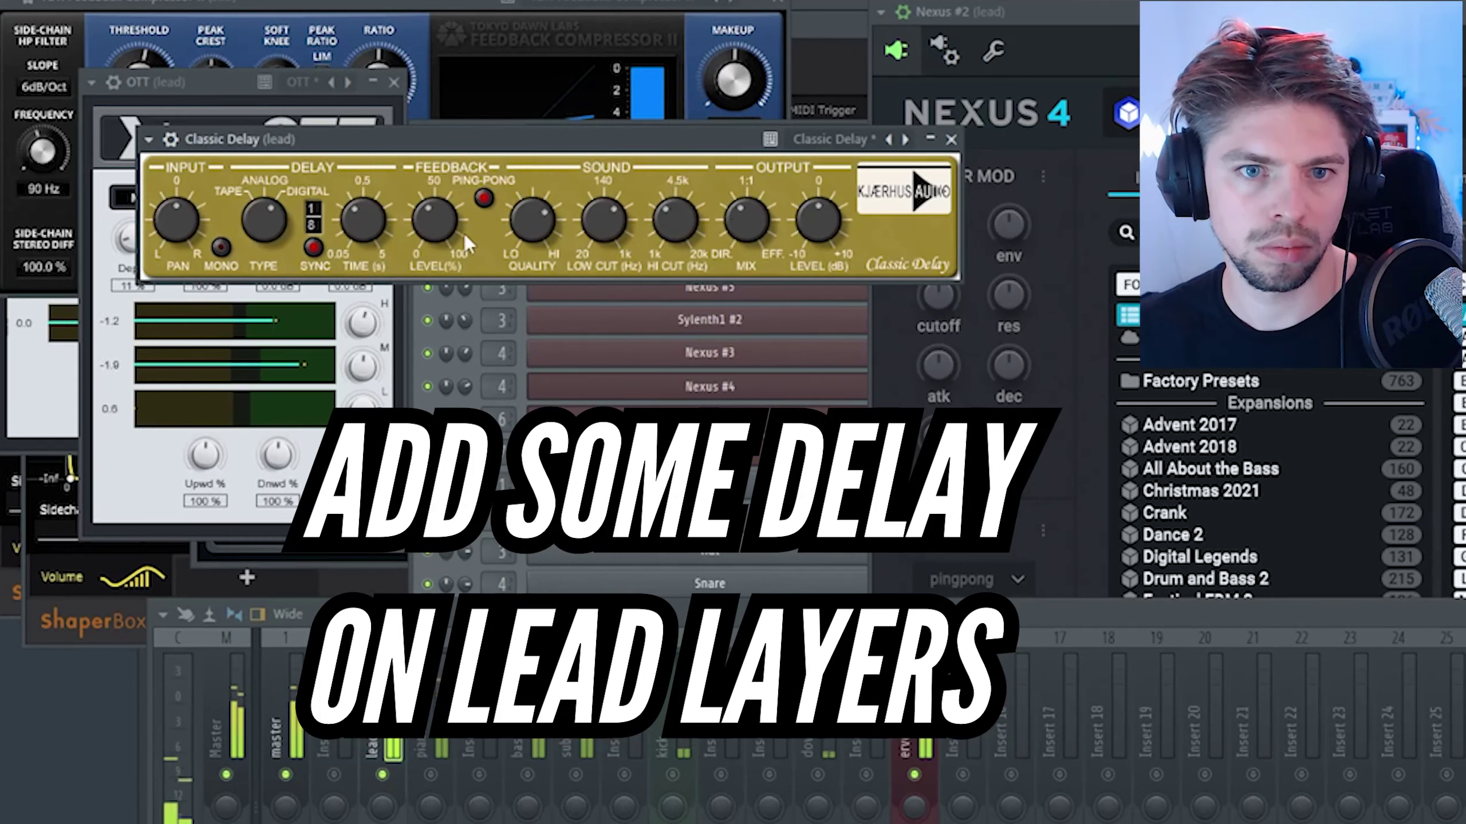
Step: Adjust the lead track's Classic Delay mix and reshape the start of its ShaperBox2 volume curve
{"action": "left_click_drag", "start_coordinate": [752, 231], "coordinate": [762, 244]}
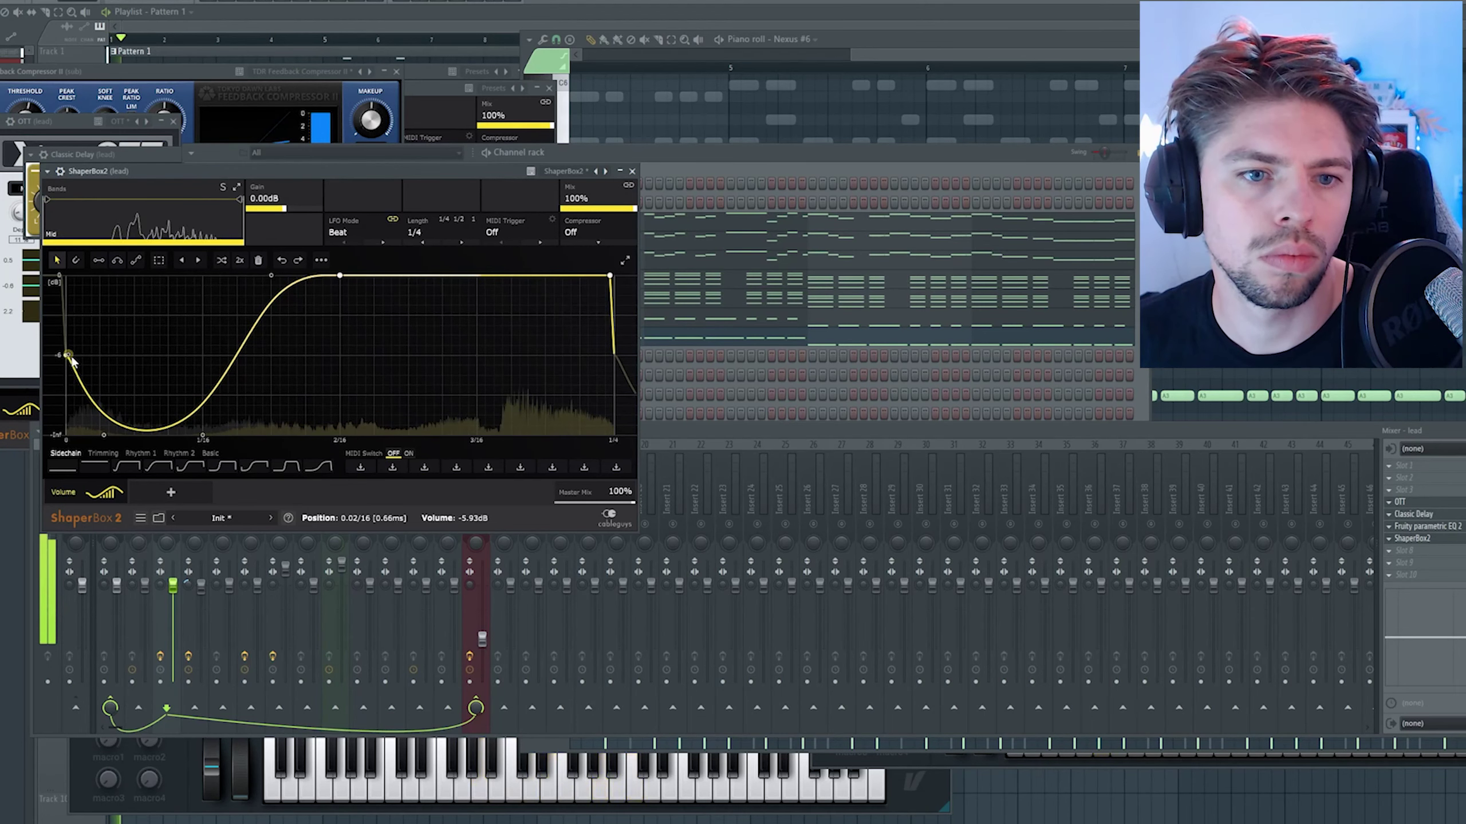
{"action": "left_click_drag", "start_coordinate": [66, 393], "coordinate": [103, 357]}
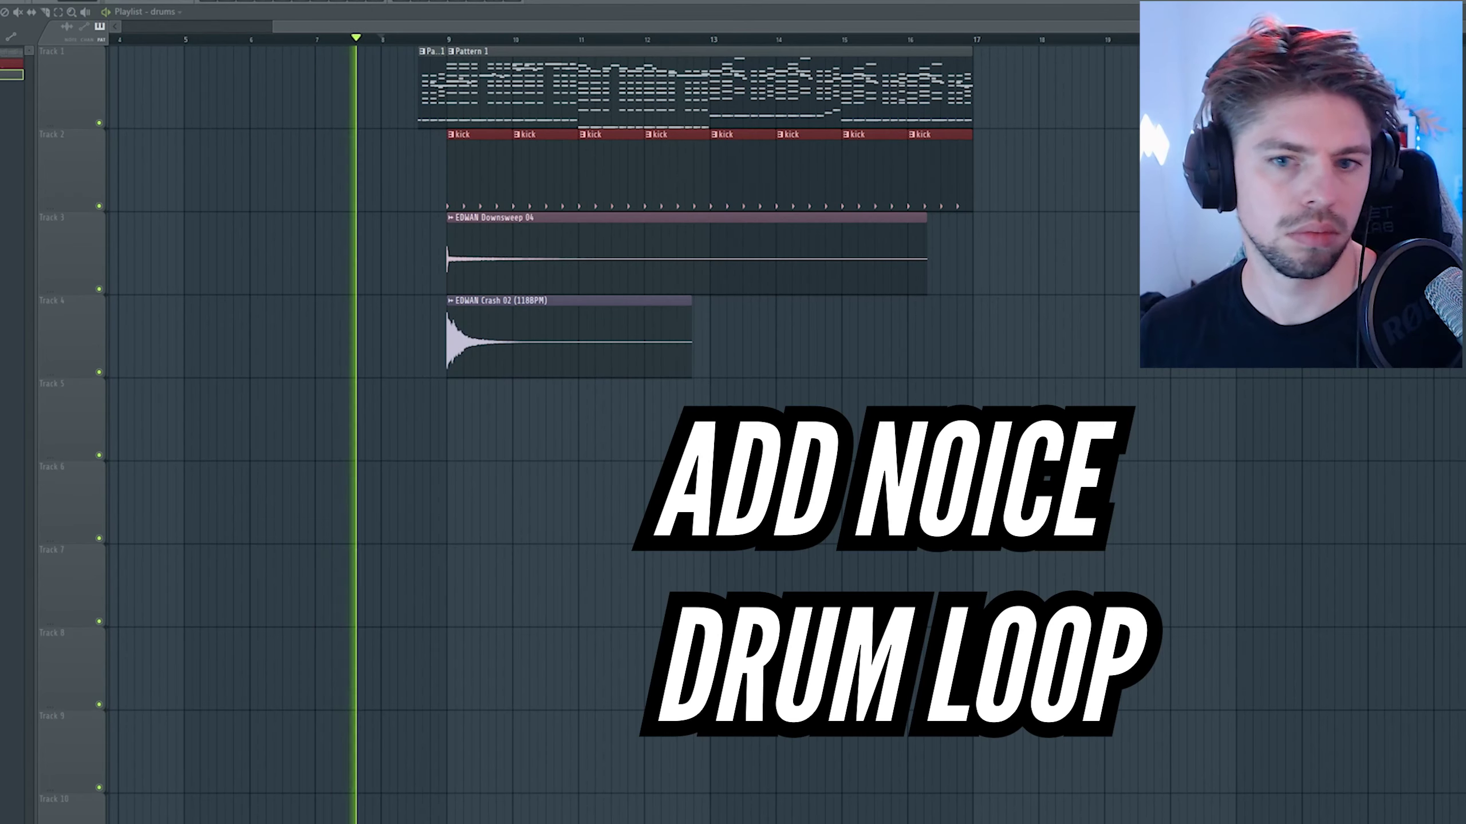
Step: Place the SS_114_water_stone_drum_loop_no_kick sample on Track 5 alongside the Pattern 1 section and check its alignment with the kicks
{"action": "left_click_drag", "start_coordinate": [485, 426], "coordinate": [464, 412]}
{"action": "scroll", "coordinate": [956, 415], "scroll_direction": "up", "scroll_amount": 5}
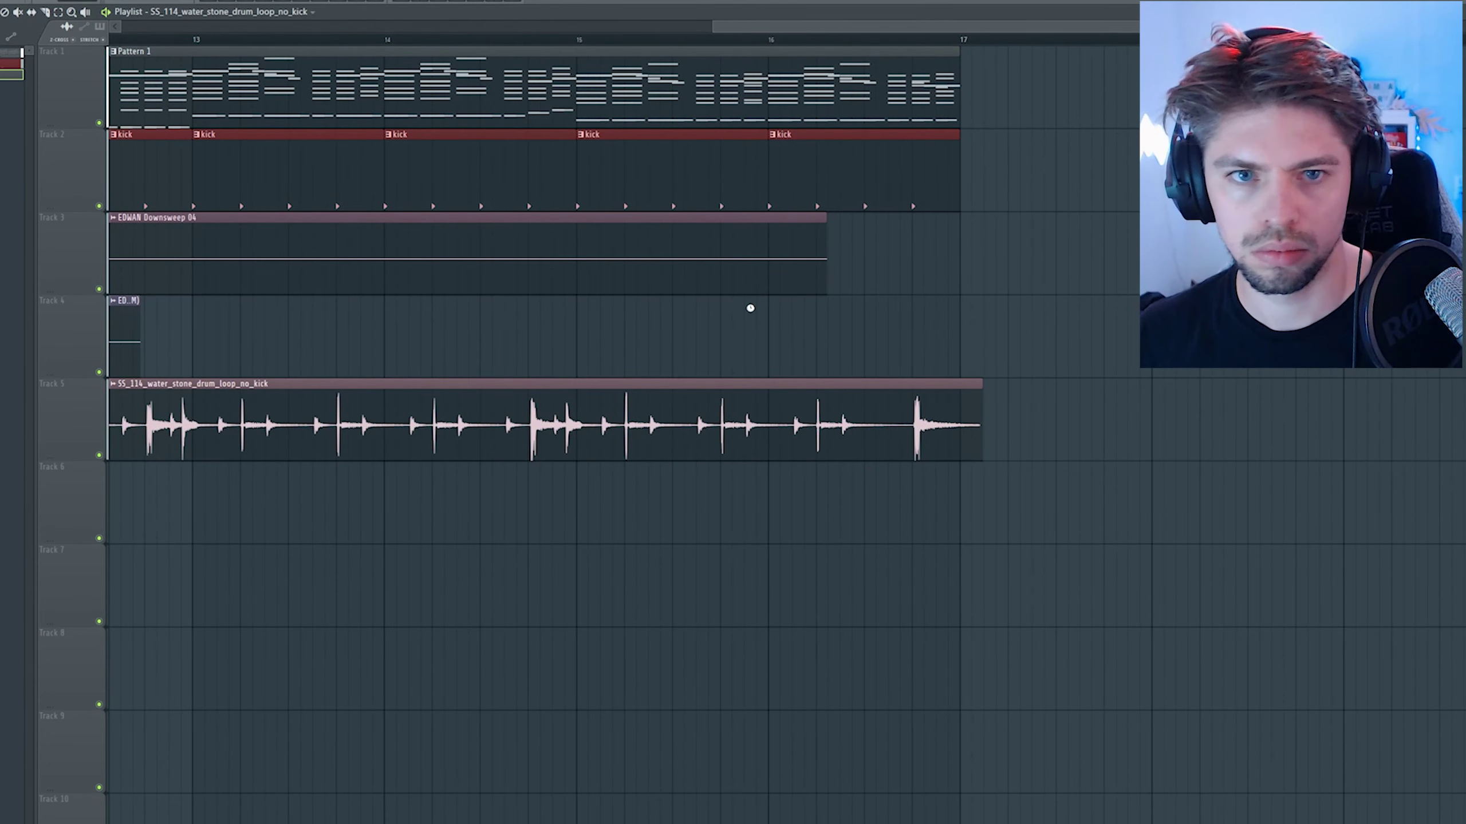
{"action": "scroll", "coordinate": [402, 72], "scroll_direction": "down", "scroll_amount": 5}
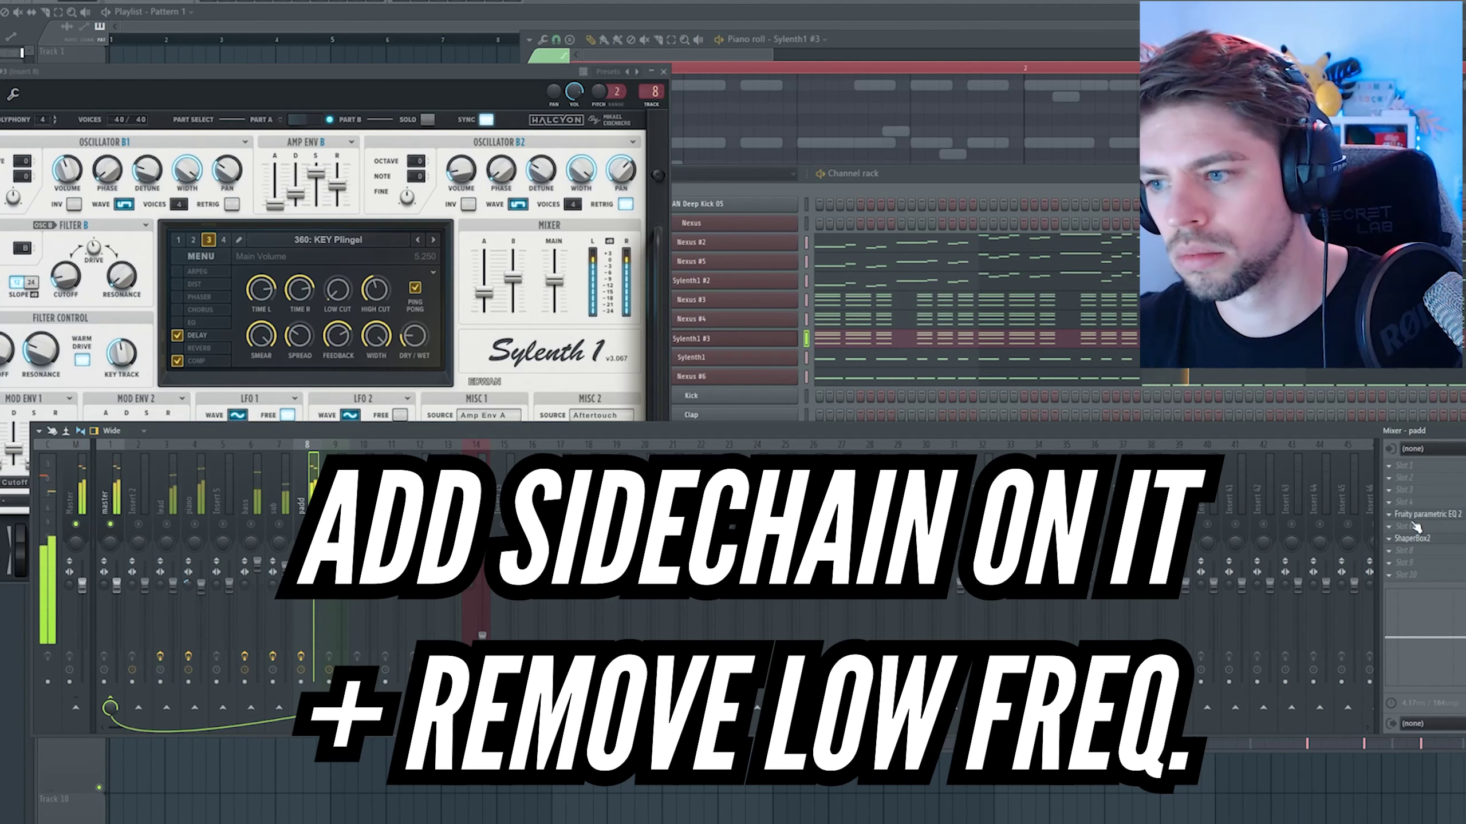
Step: Shape the padd track's sidechain curve in ShaperBox2 and cut its low frequencies in Fruity parametric EQ 2
{"action": "left_click", "coordinate": [1423, 539]}
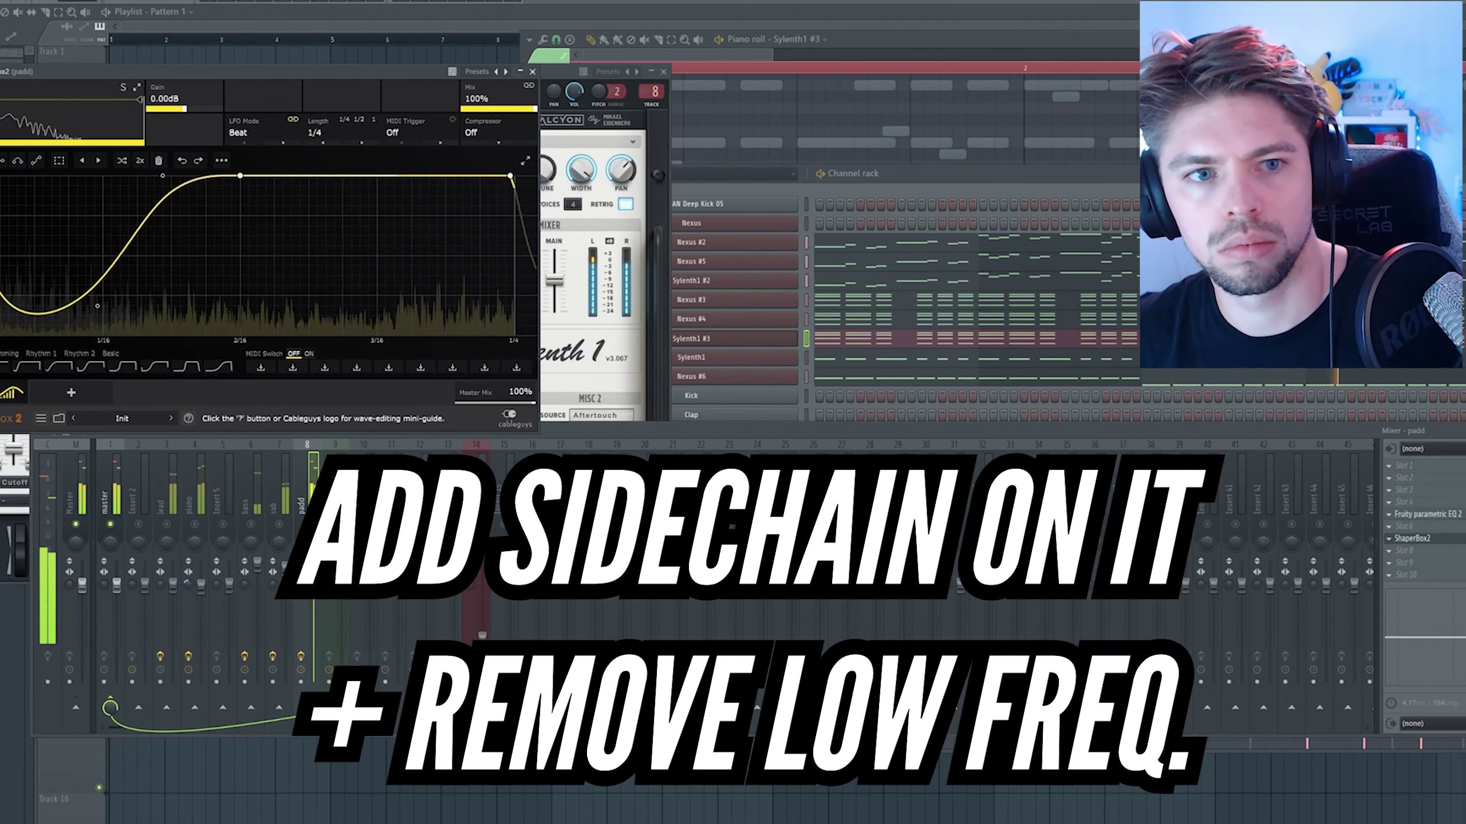
{"action": "left_click", "coordinate": [1434, 517]}
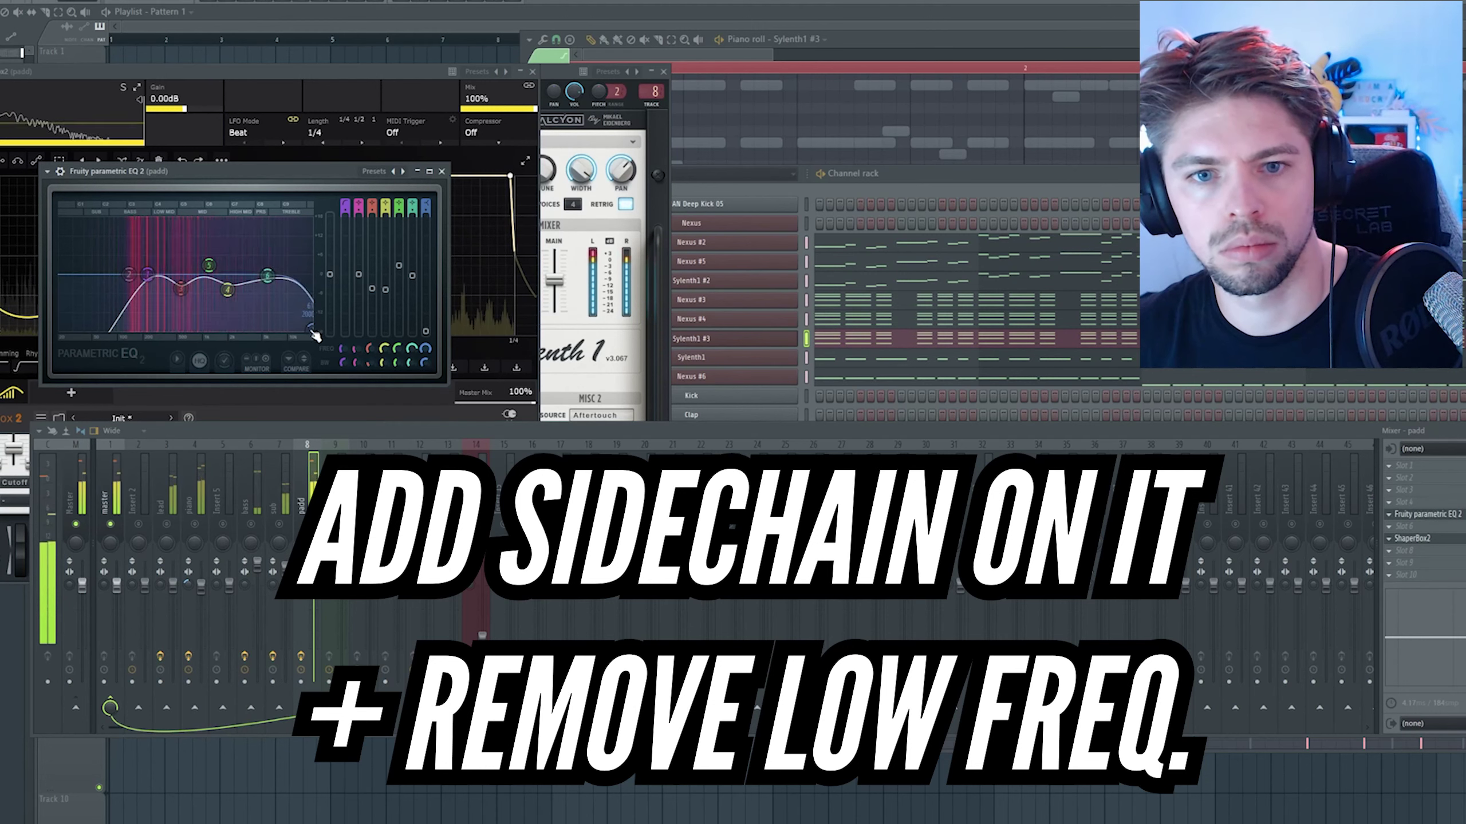